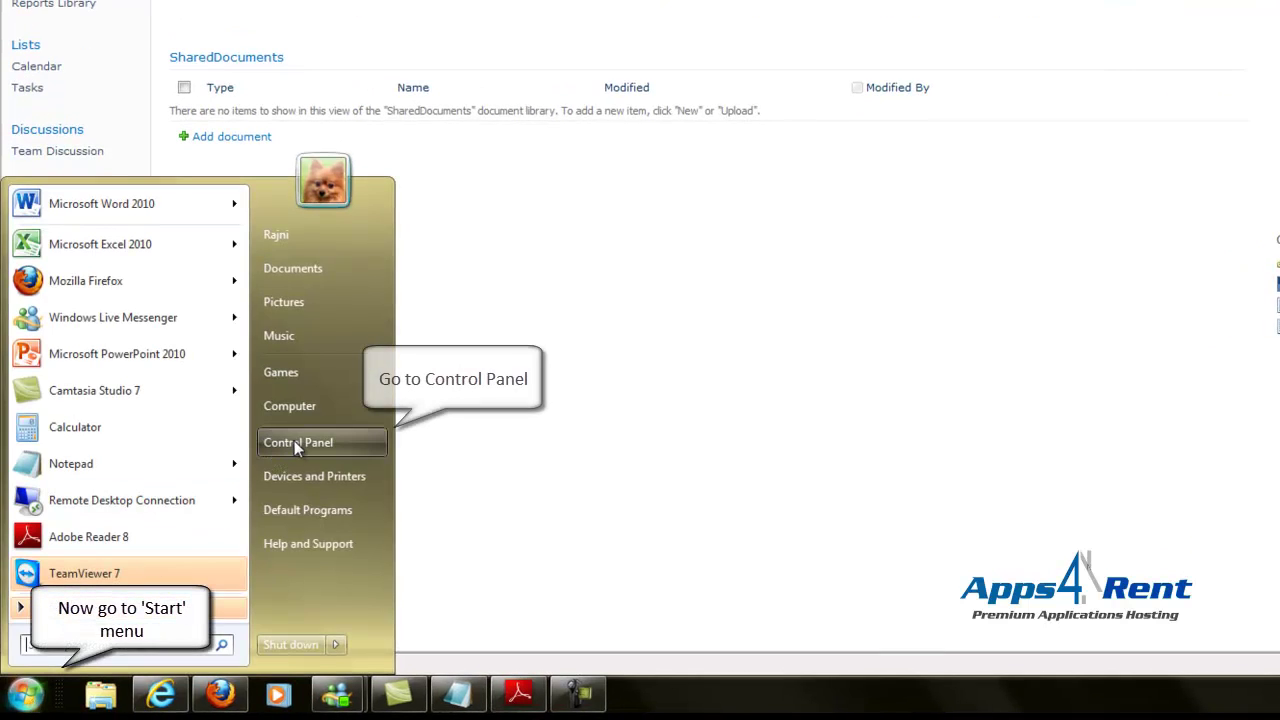
Review the Trusted sites website list in the Internet Options security settings of Control Panel and close the settings.
{"action": "left_click", "coordinate": [294, 440]}
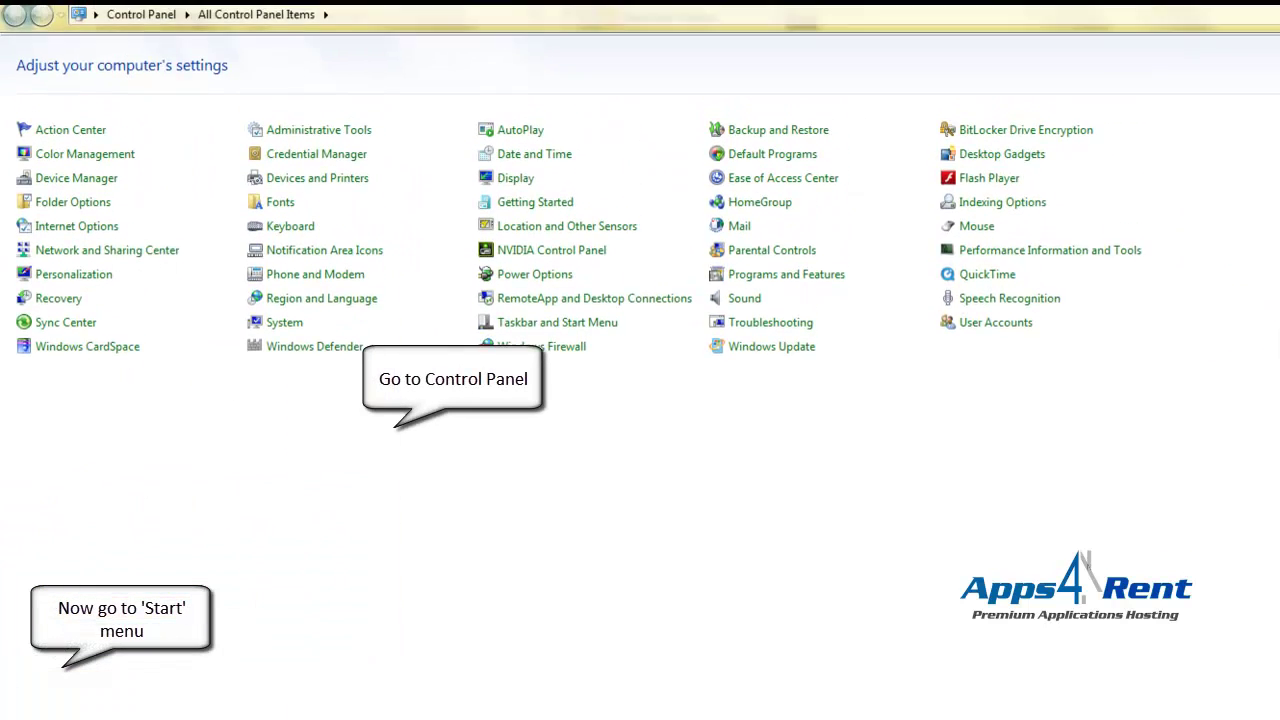
{"action": "left_click", "coordinate": [102, 236]}
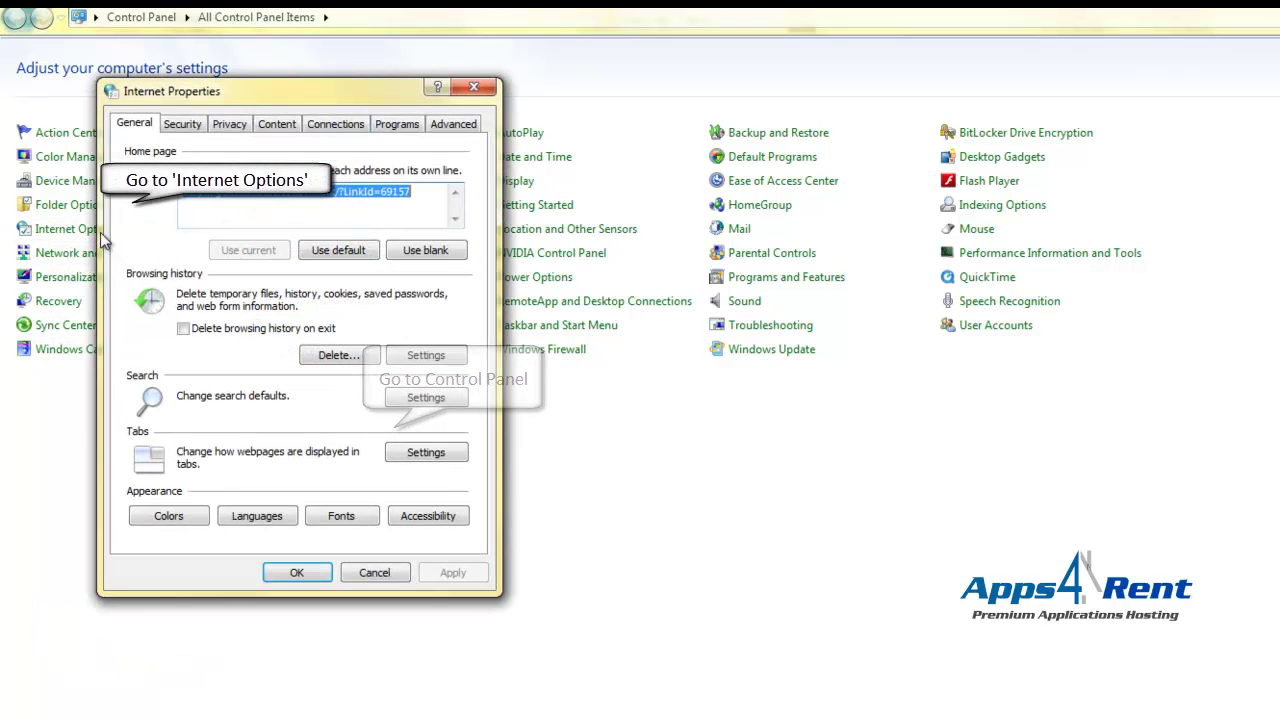
{"action": "left_click", "coordinate": [184, 124]}
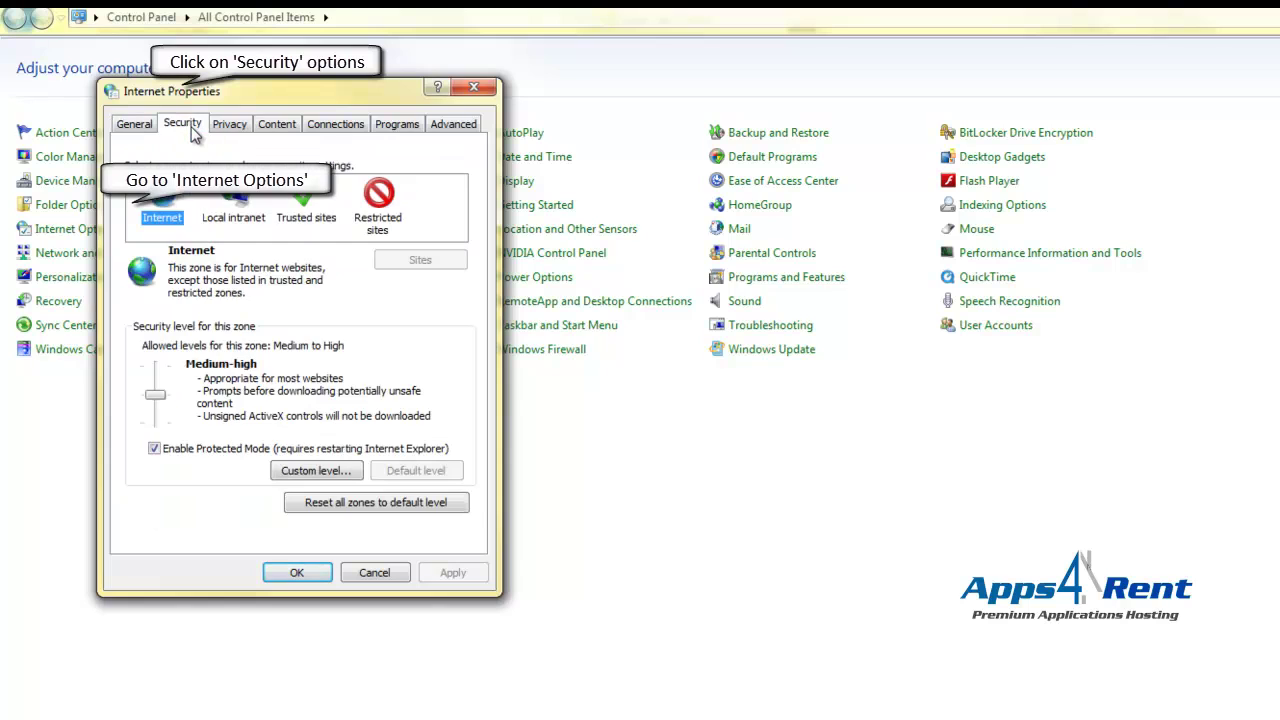
{"action": "left_click", "coordinate": [305, 218]}
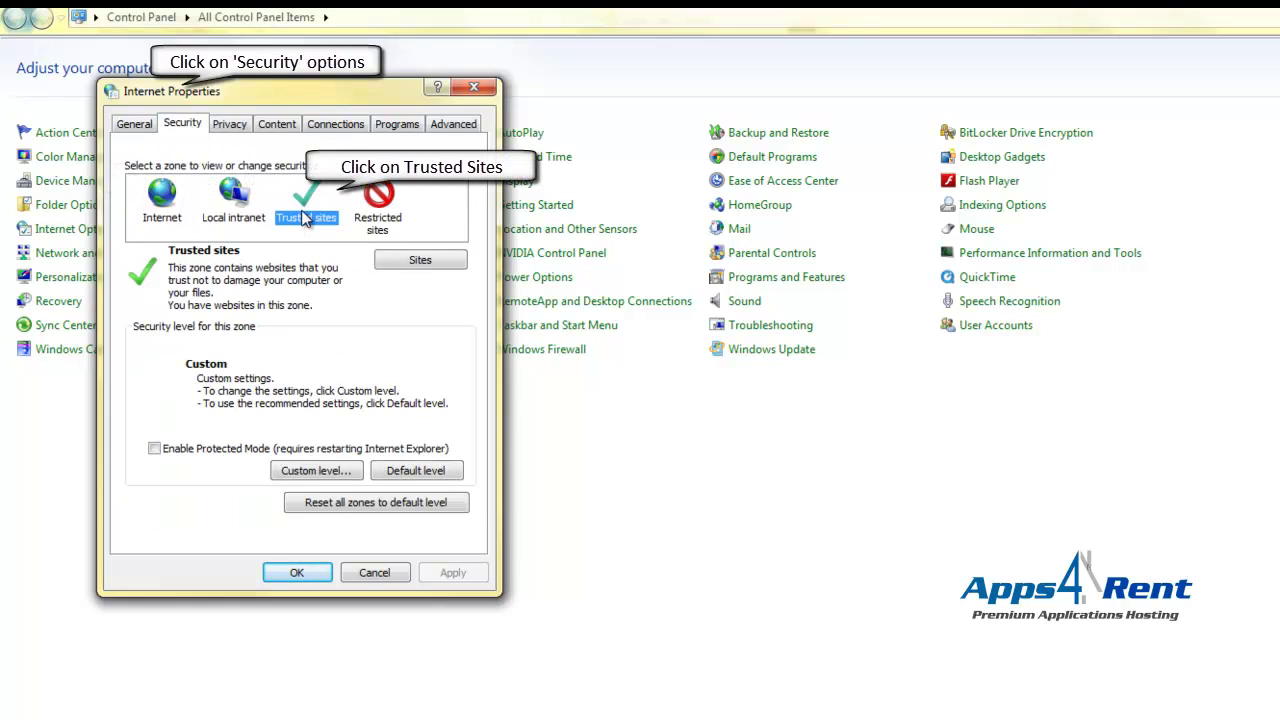
{"action": "left_click", "coordinate": [414, 261]}
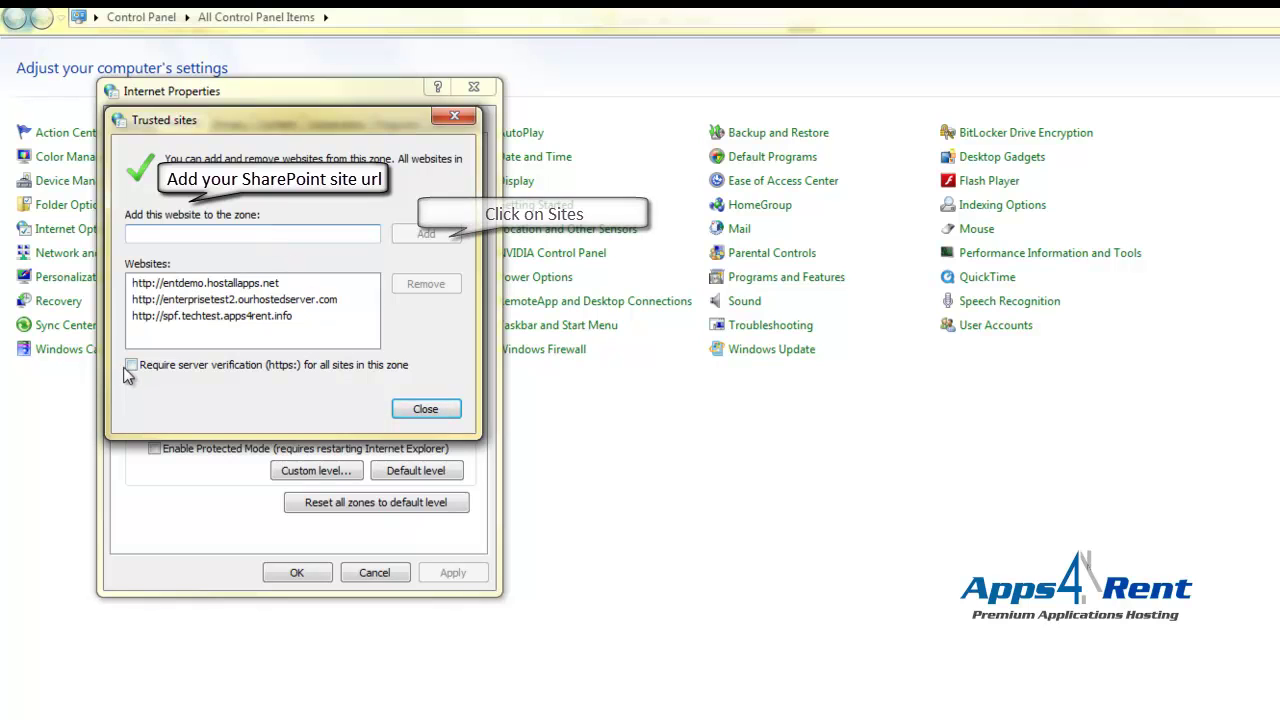
{"action": "left_click", "coordinate": [425, 409]}
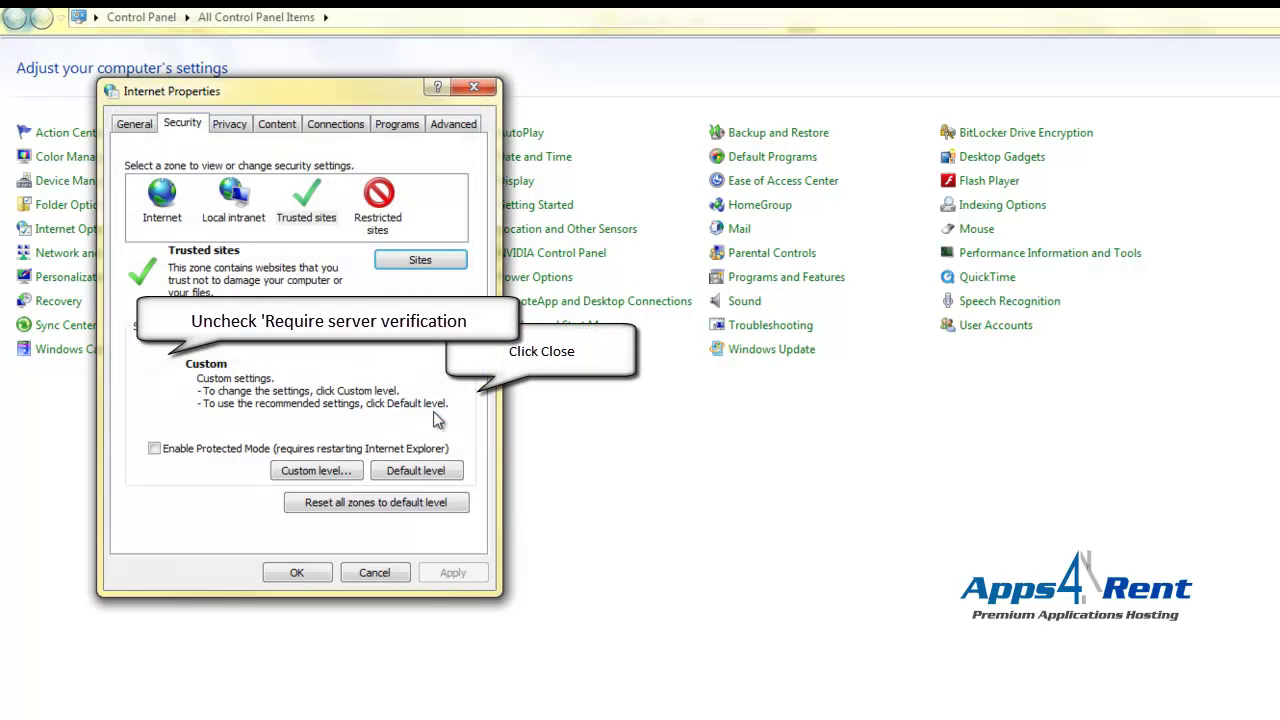
{"action": "left_click", "coordinate": [315, 574]}
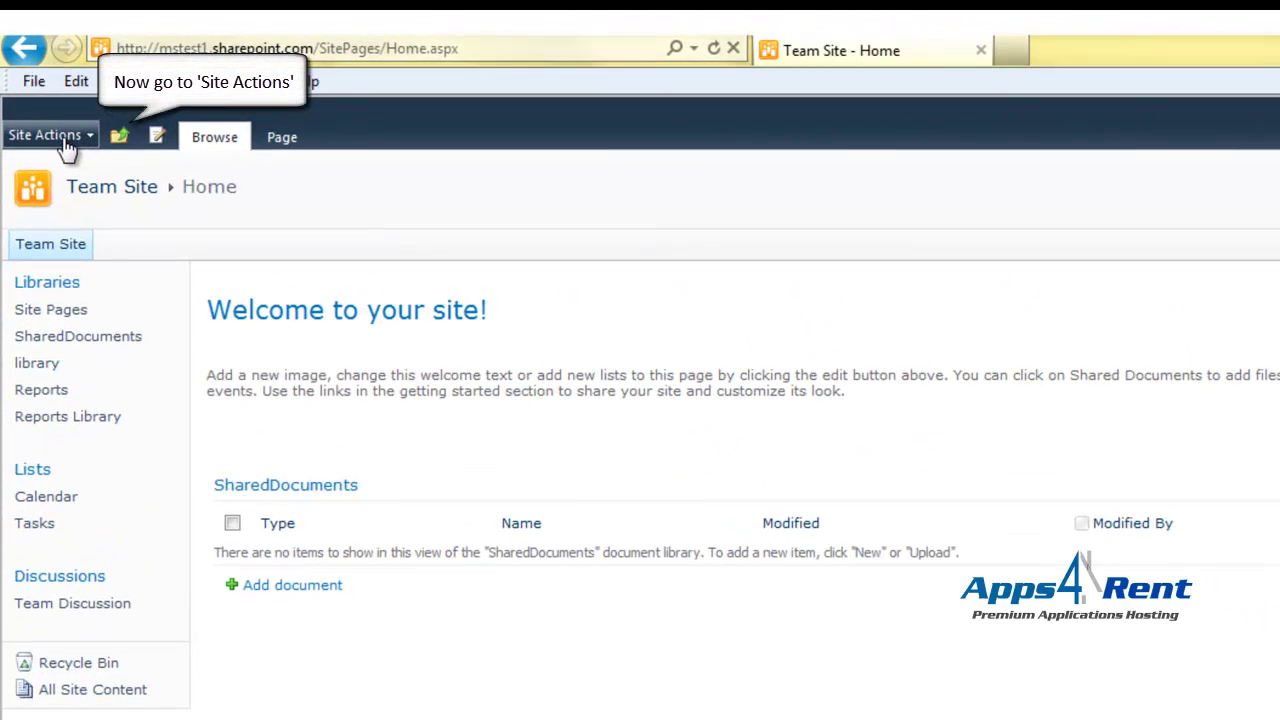
Open the site's Site Libraries and Lists settings and start creating new content.
{"action": "left_click", "coordinate": [63, 140]}
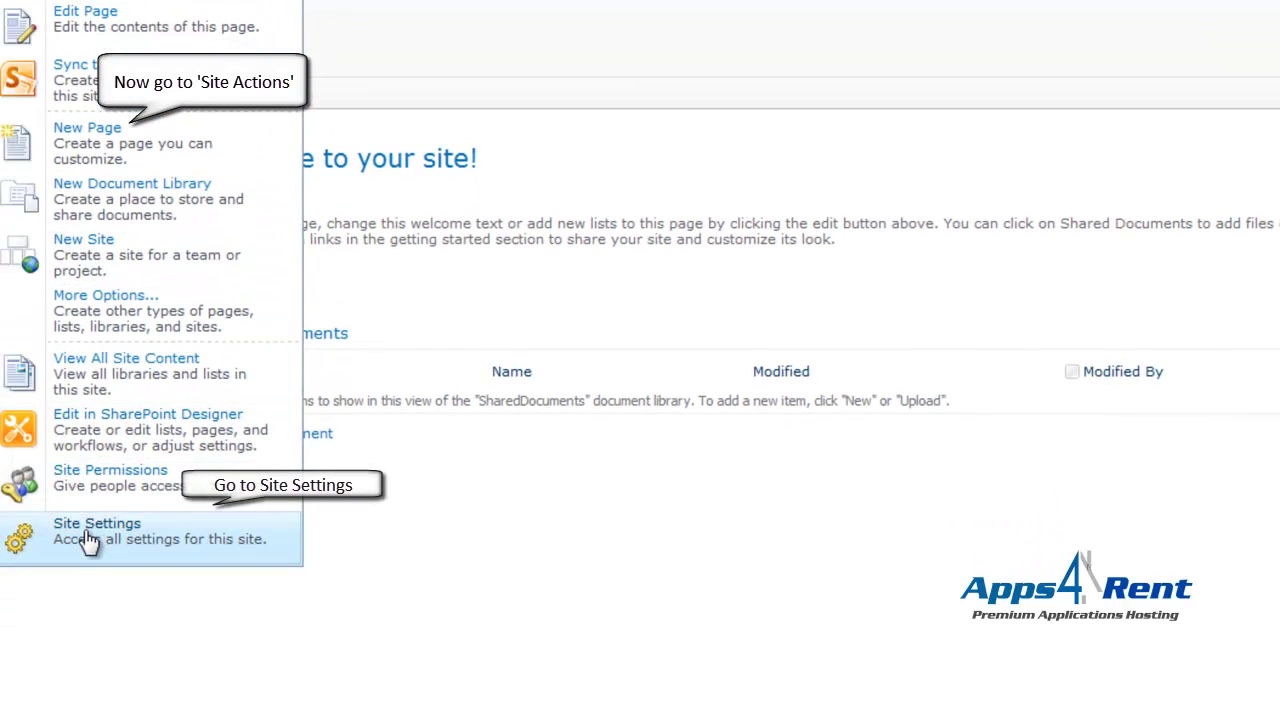
{"action": "left_click", "coordinate": [88, 540]}
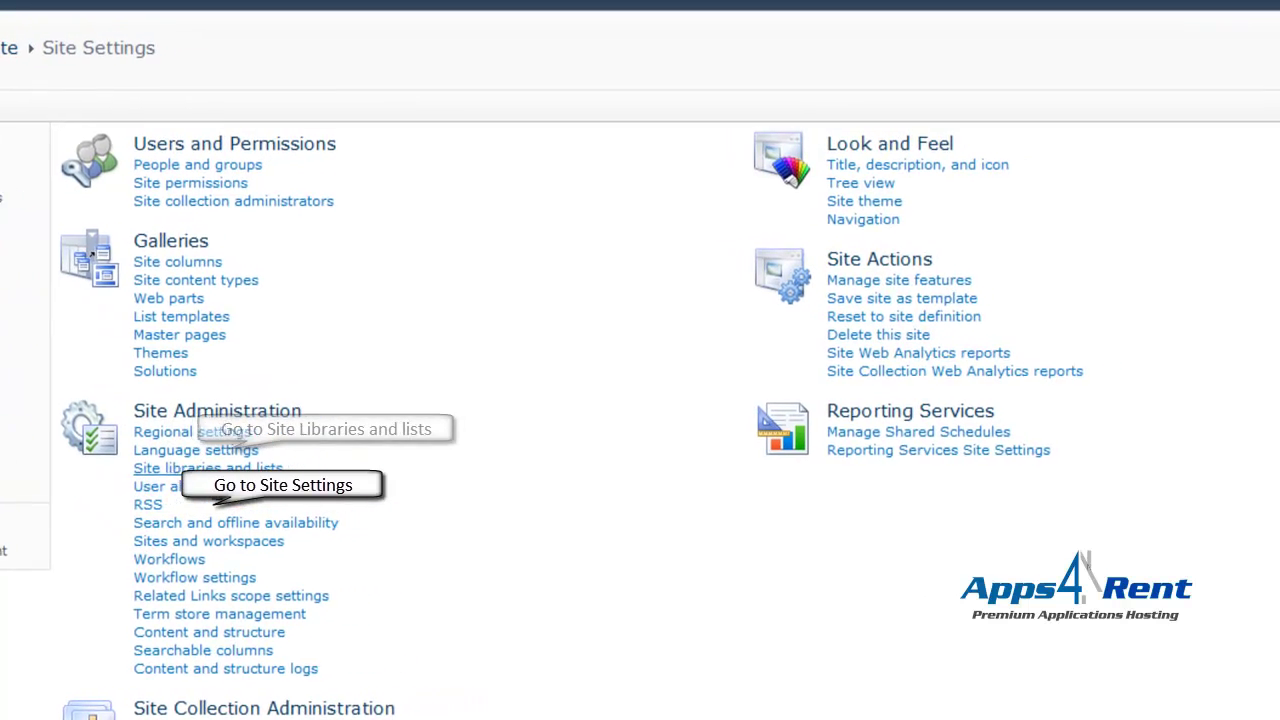
{"action": "left_click", "coordinate": [210, 470]}
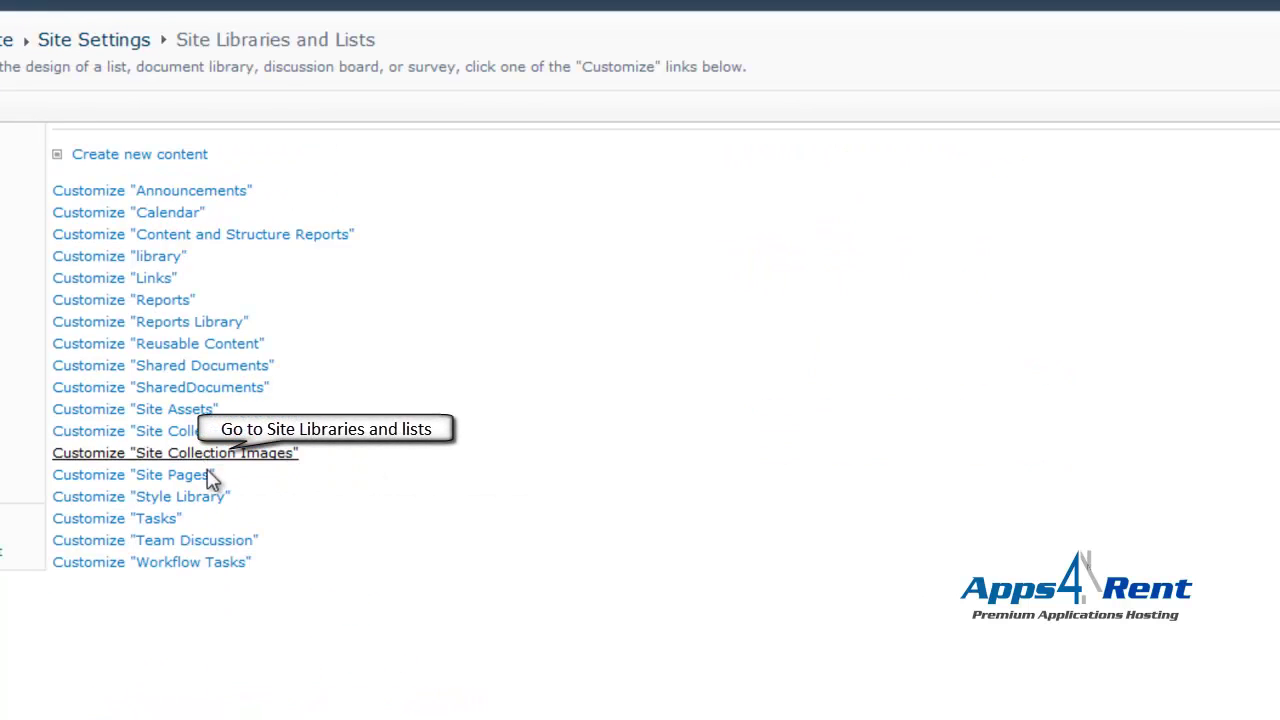
{"action": "left_click", "coordinate": [150, 163]}
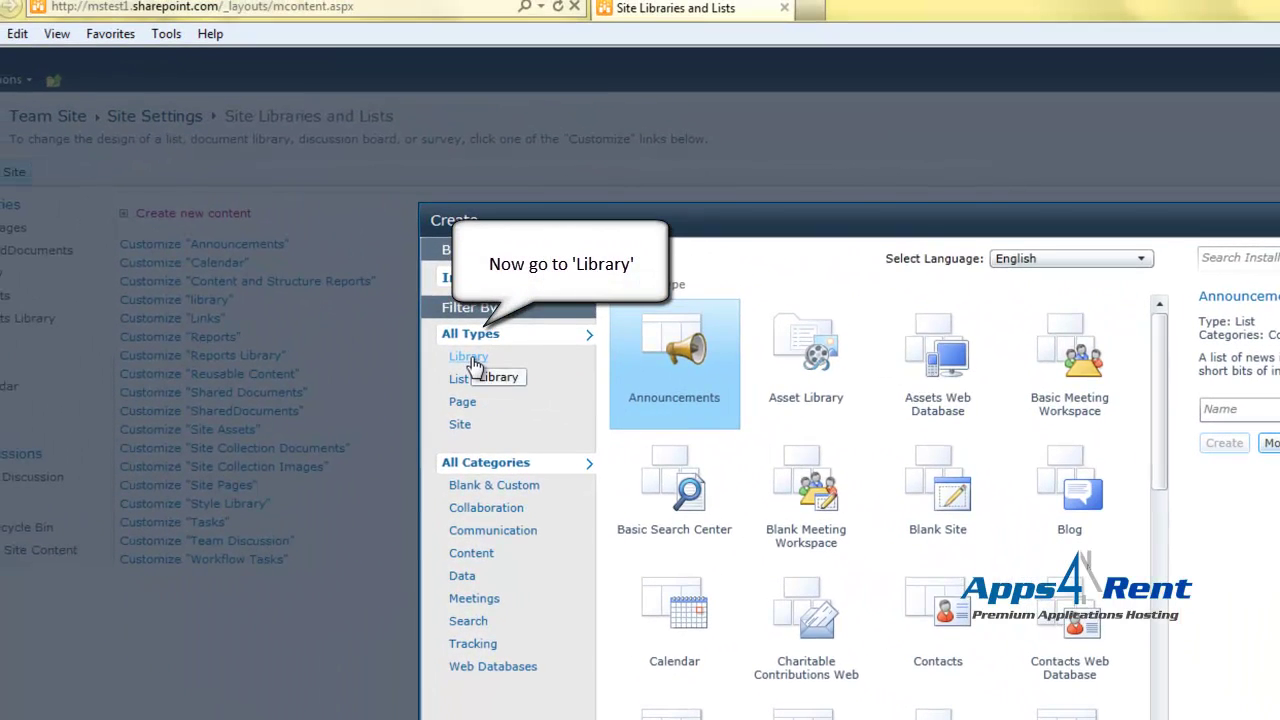
Create a Document Library named "Reporting library" from the Library content types.
{"action": "left_click", "coordinate": [473, 362]}
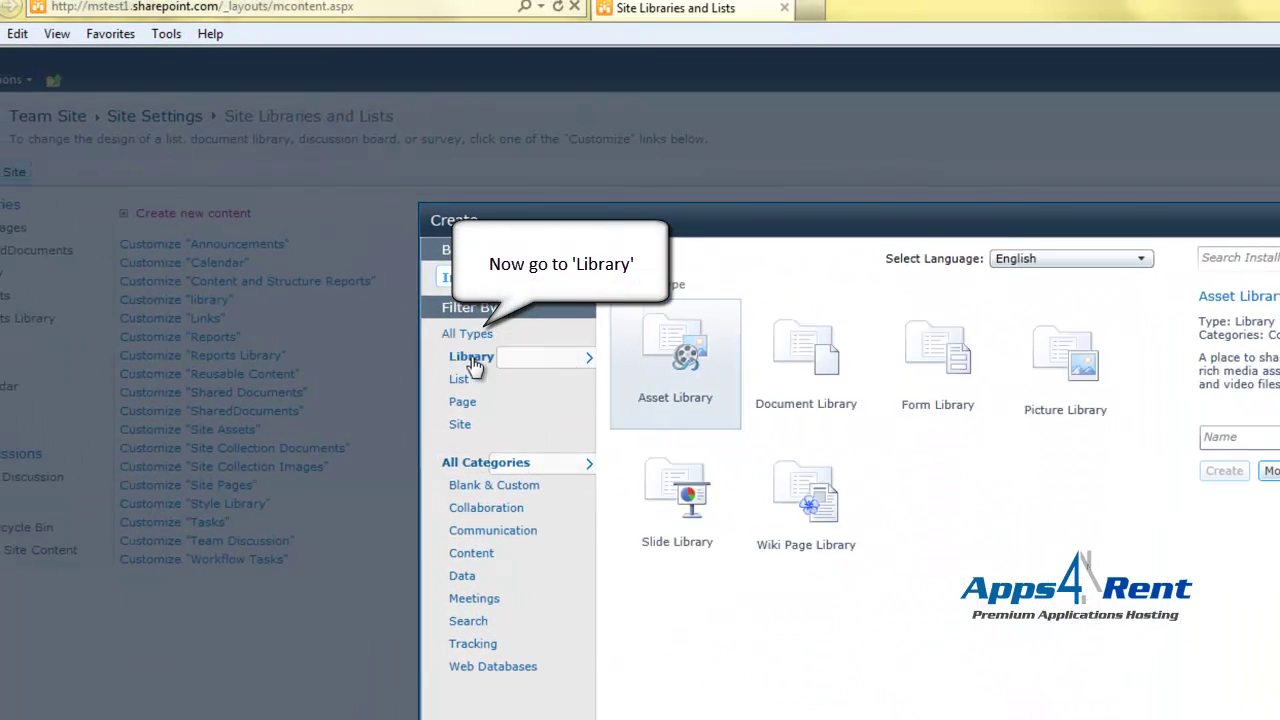
{"action": "left_click", "coordinate": [816, 375]}
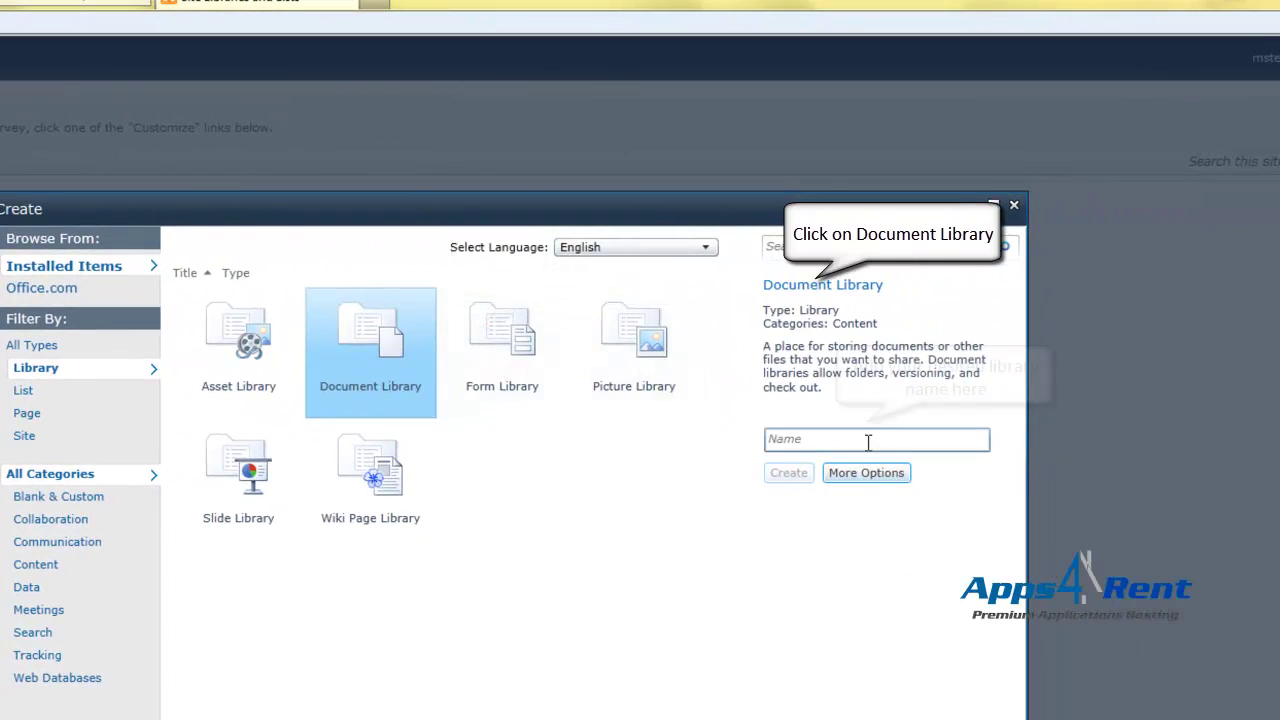
{"action": "left_click", "coordinate": [868, 442]}
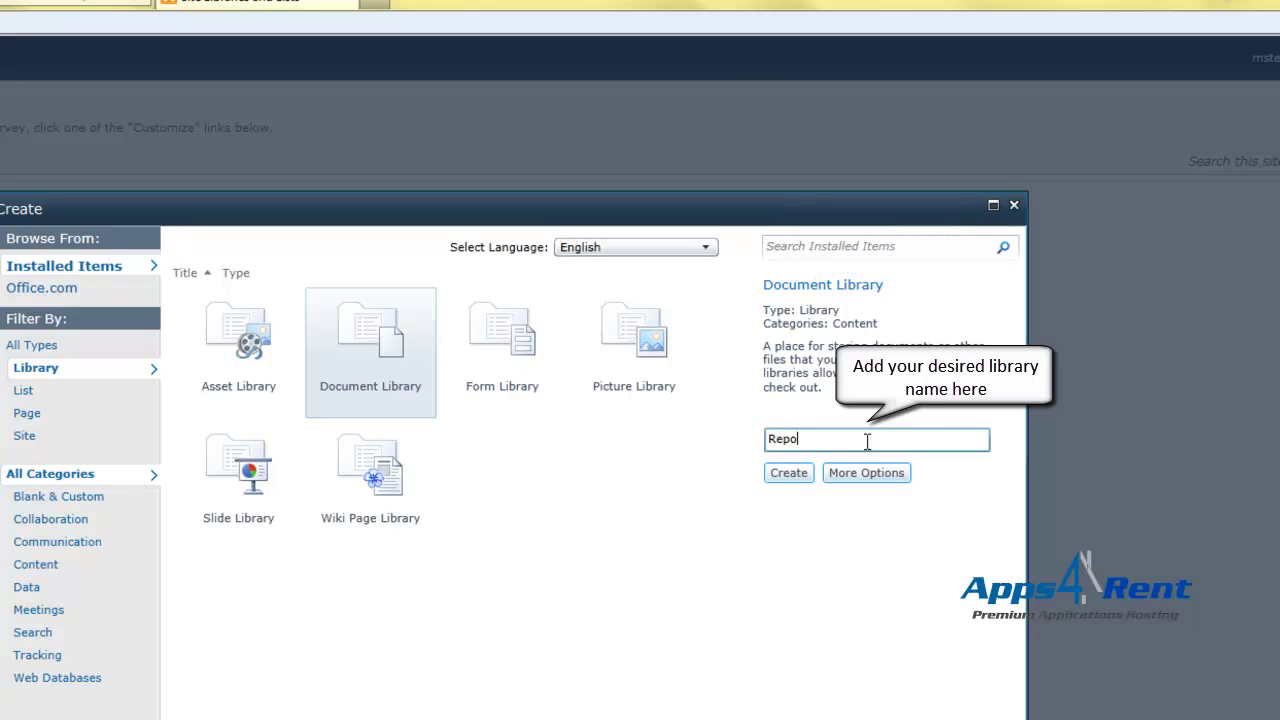
{"action": "type", "text": "Reporting library"}
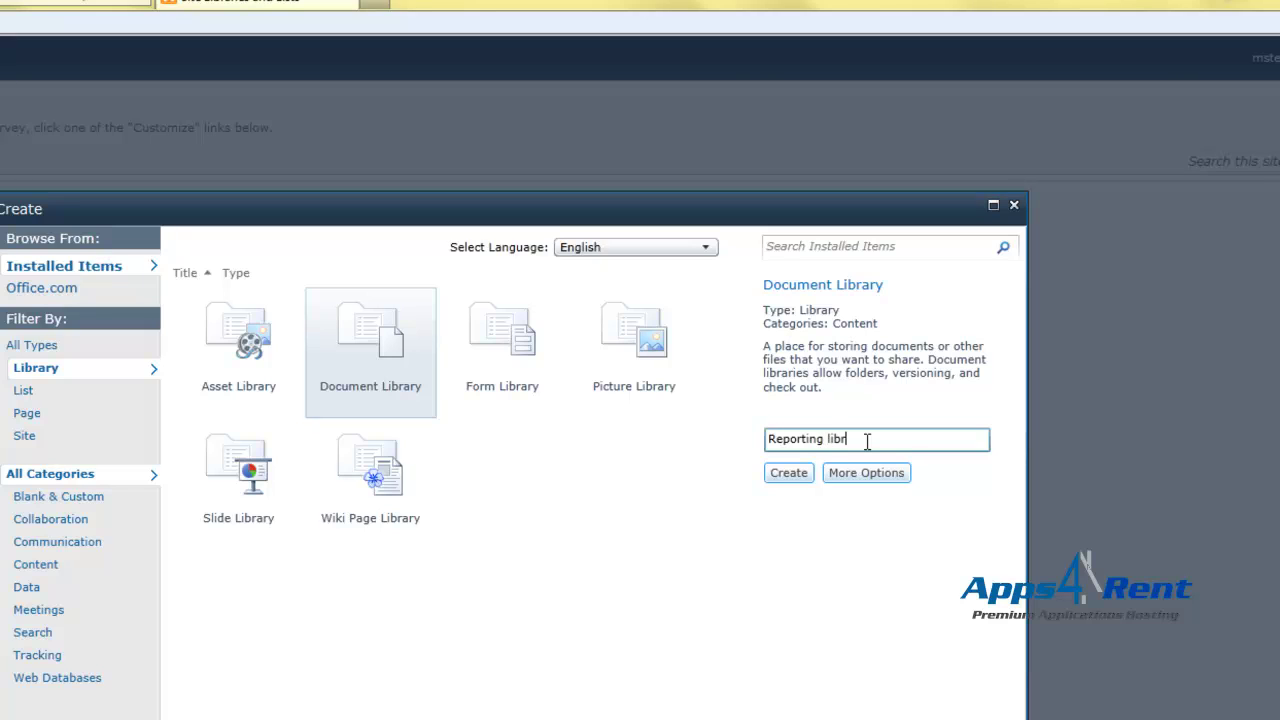
{"action": "left_click", "coordinate": [788, 473]}
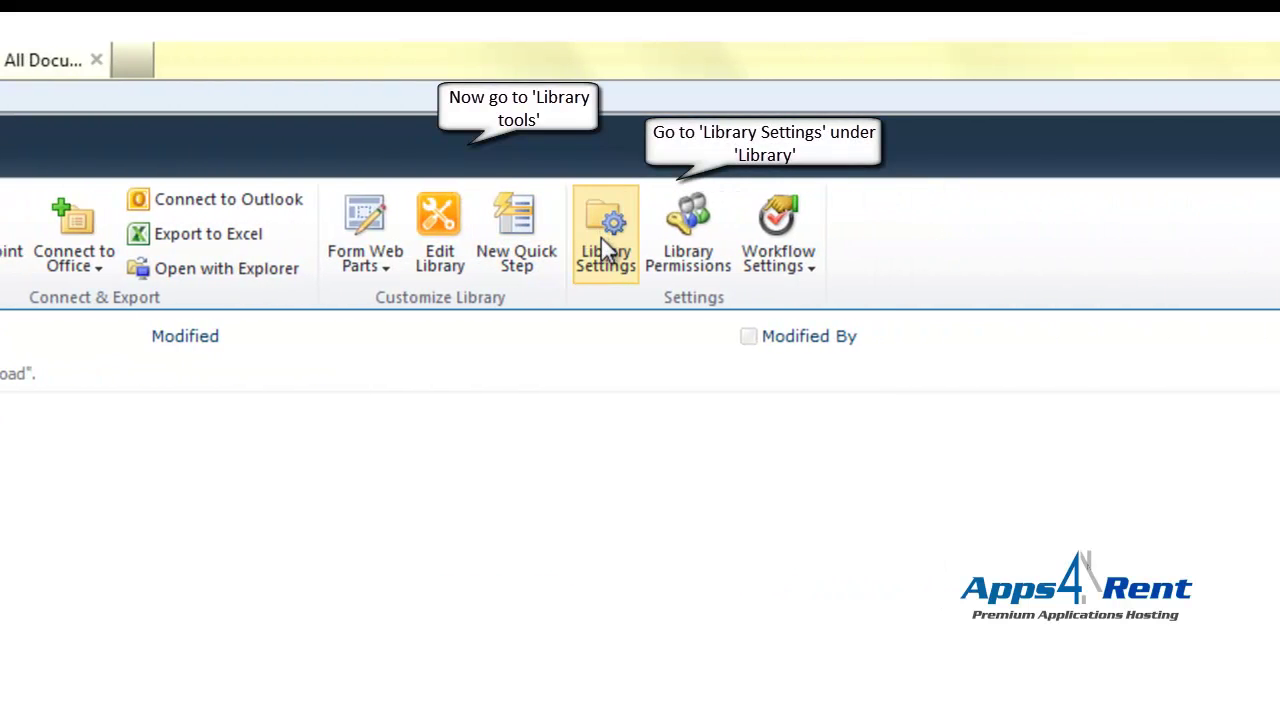
Allow management of content types in the Reporting library's advanced settings and save the change.
{"action": "left_click", "coordinate": [601, 238]}
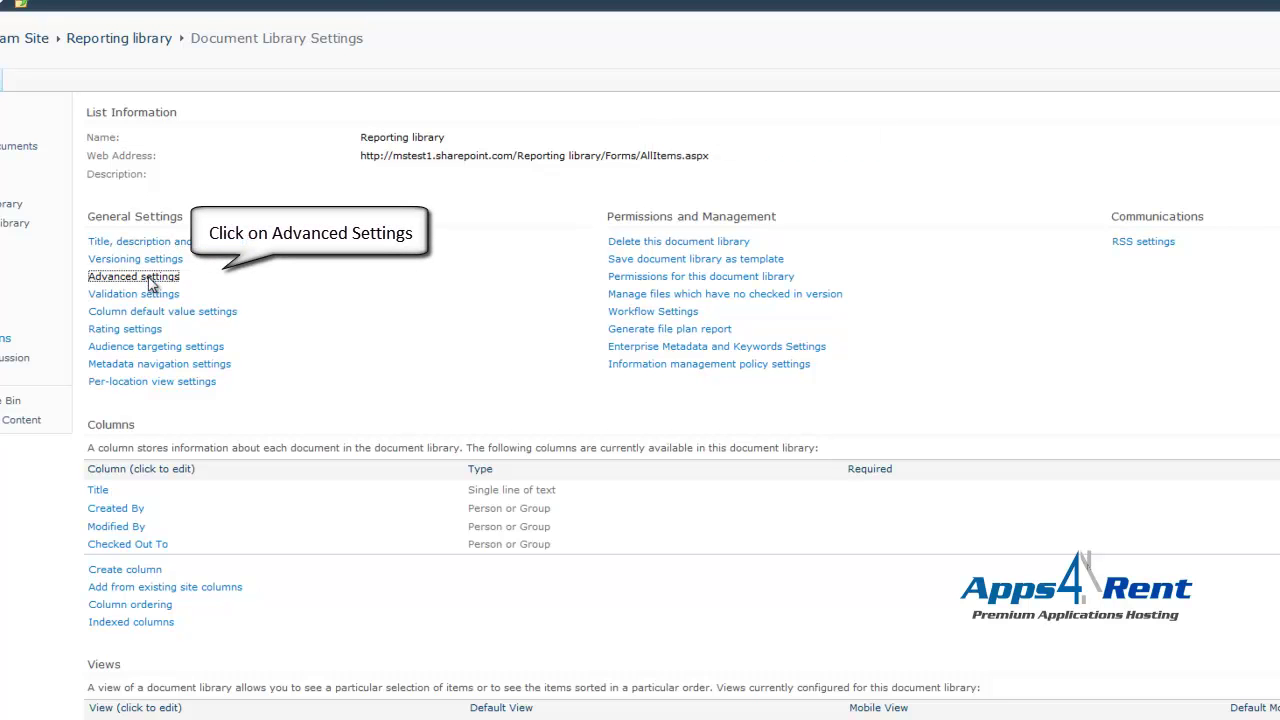
{"action": "left_click", "coordinate": [151, 284]}
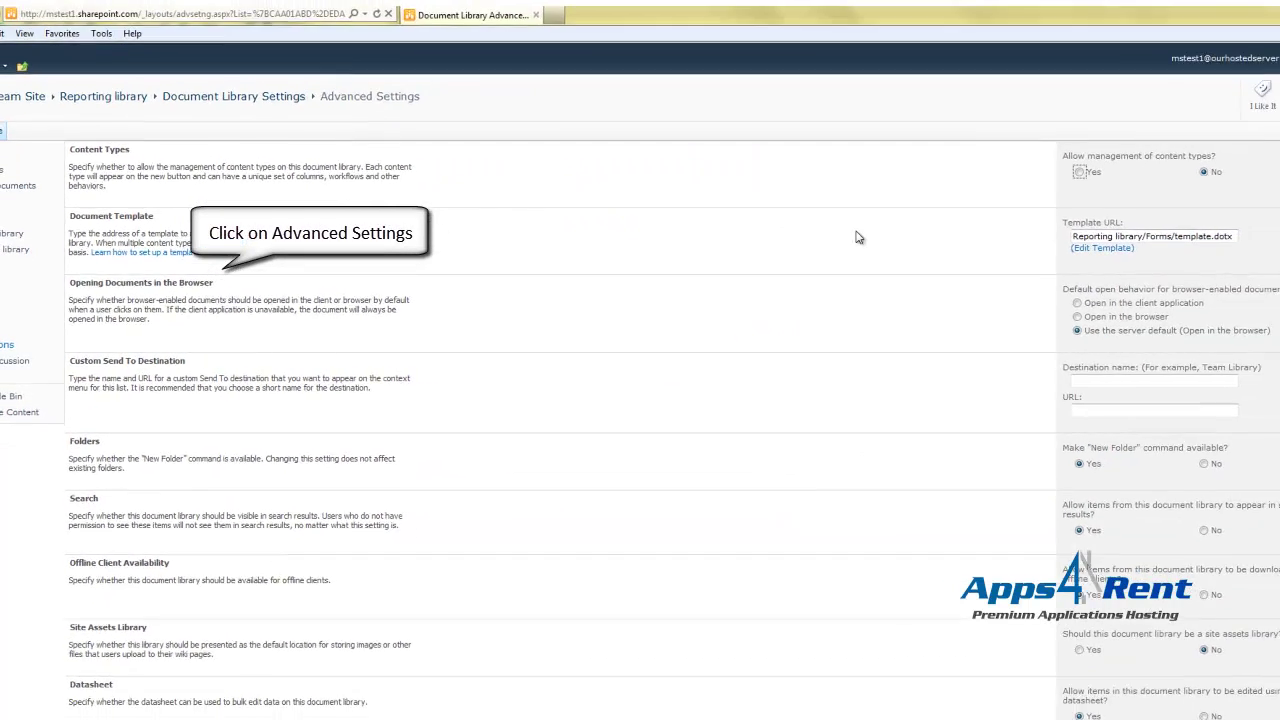
{"action": "left_click_drag", "start_coordinate": [1062, 156], "coordinate": [1188, 159]}
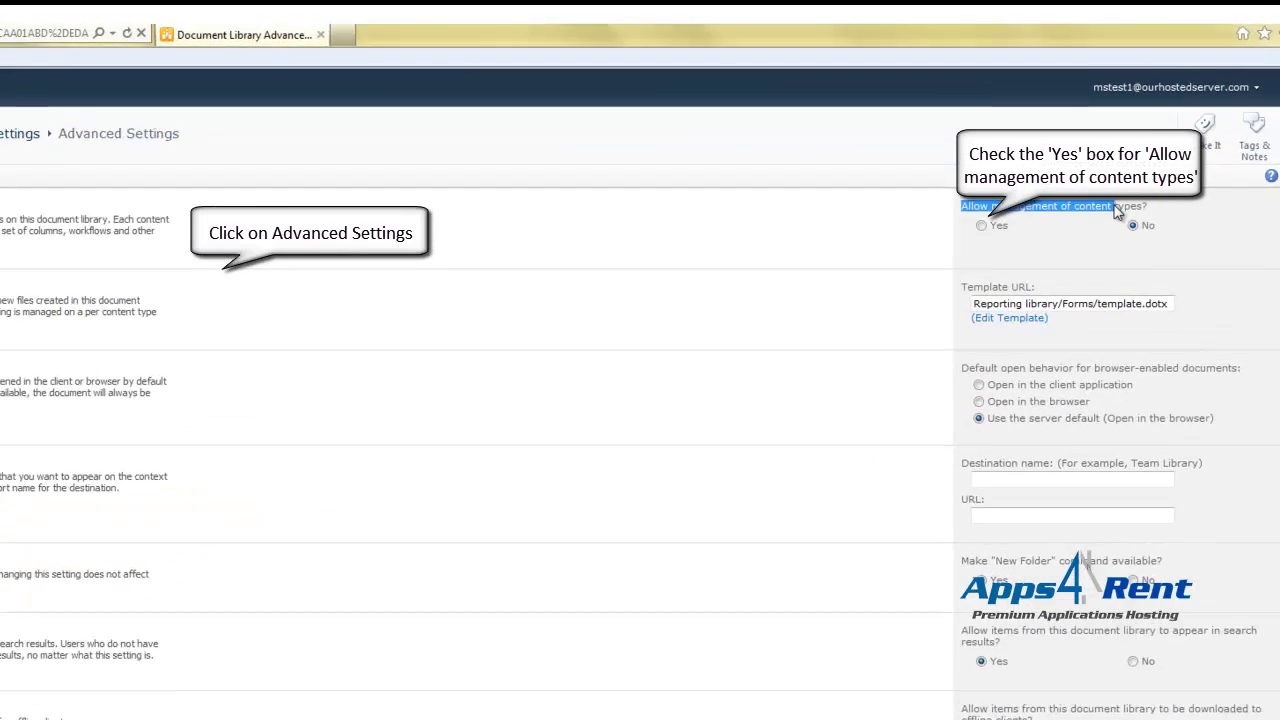
{"action": "left_click", "coordinate": [1118, 212]}
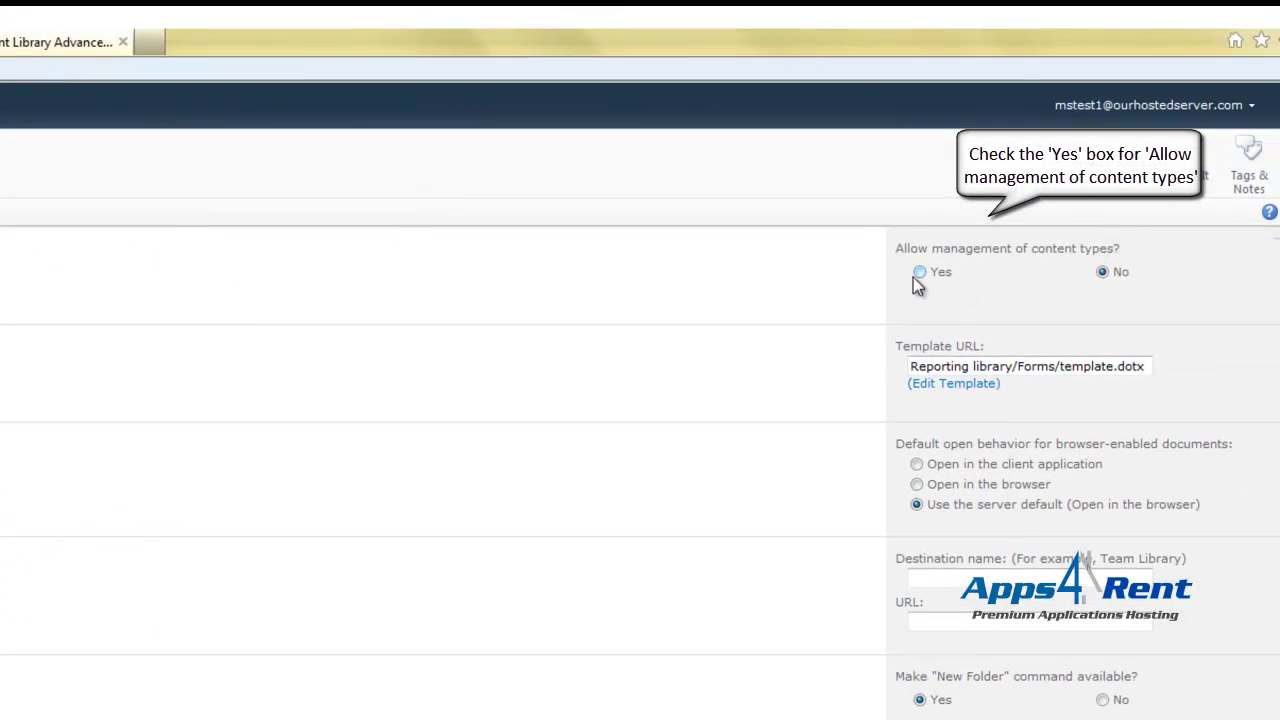
{"action": "left_click", "coordinate": [921, 272]}
{"action": "scroll", "coordinate": [921, 272], "scroll_direction": "down", "scroll_amount": 3}
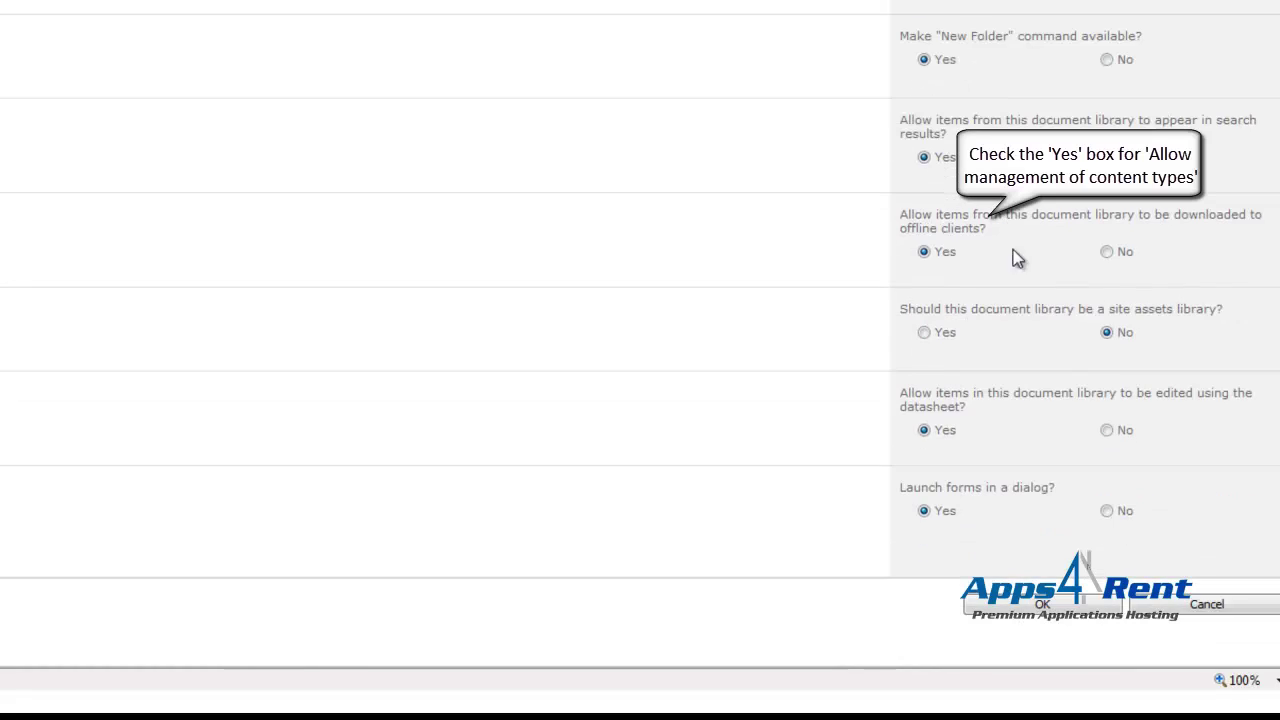
{"action": "left_click", "coordinate": [1042, 604]}
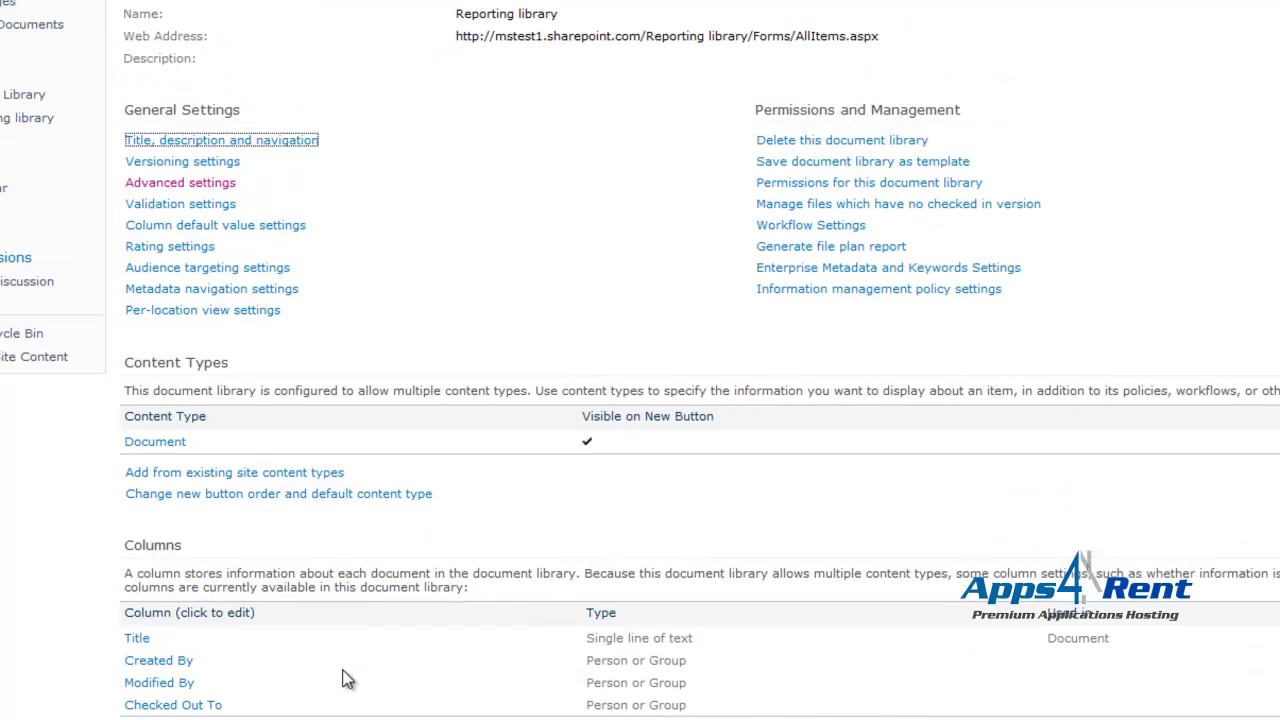
Add the existing site content types Report Builder Model, Report Builder Report and Report Data Source to the Reporting library.
{"action": "left_click", "coordinate": [241, 476]}
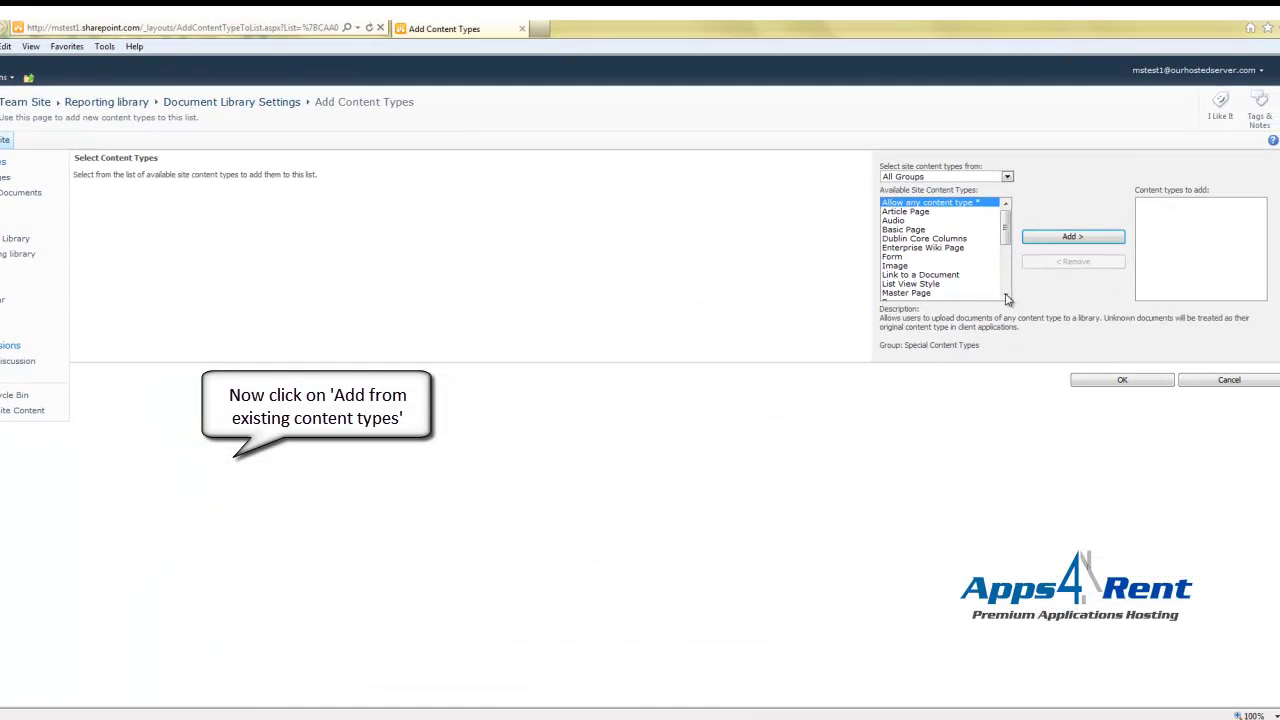
{"action": "scroll", "coordinate": [1007, 298], "scroll_direction": "down", "scroll_amount": 7}
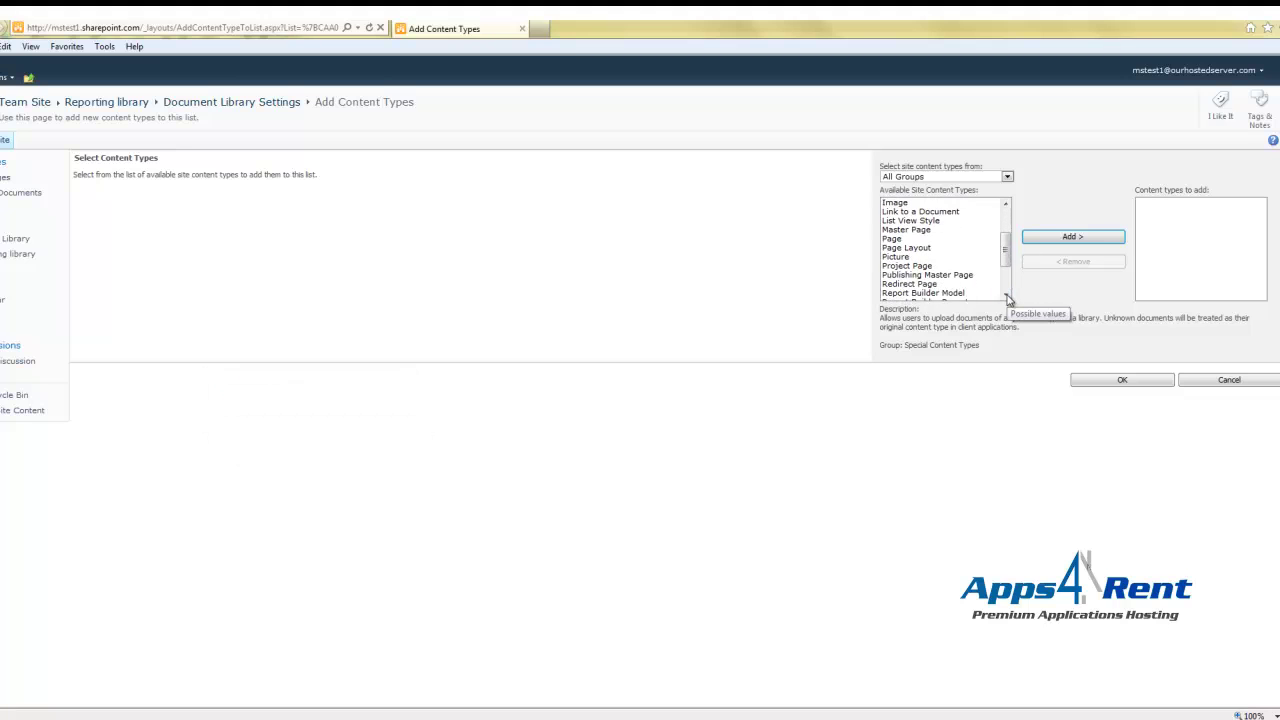
{"action": "scroll", "coordinate": [1007, 298], "scroll_direction": "down", "scroll_amount": 3}
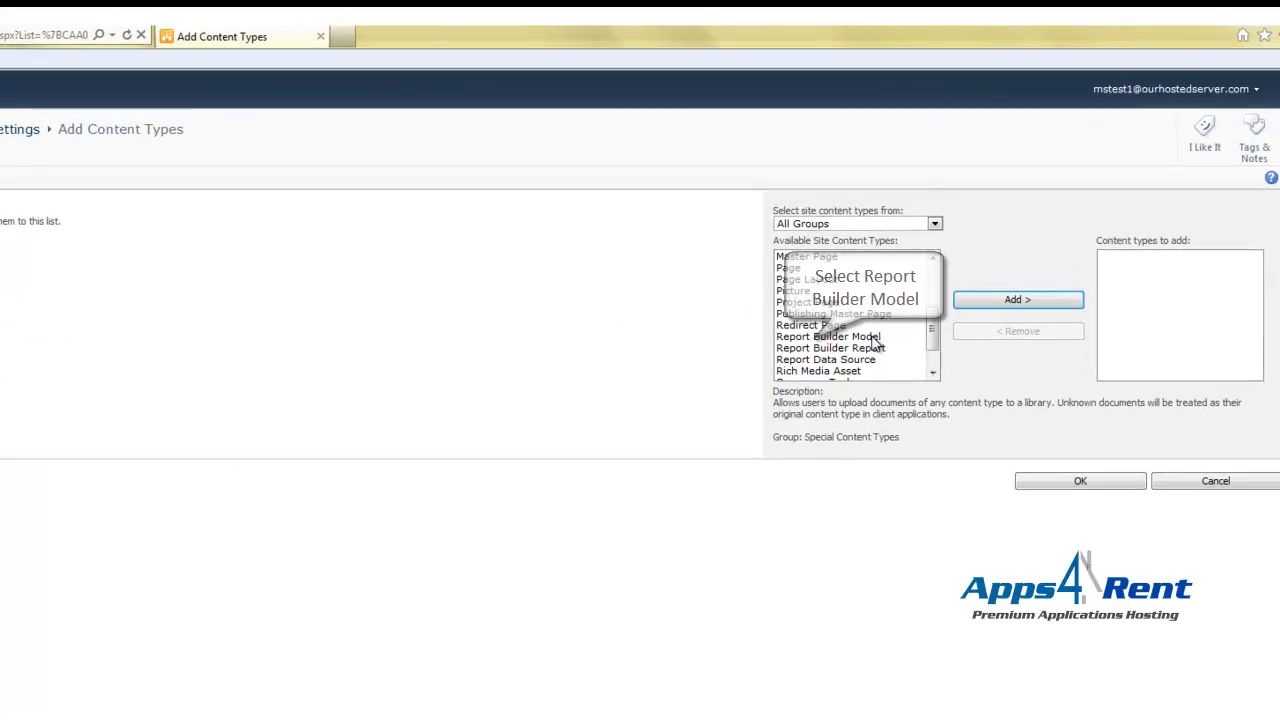
{"action": "left_click", "coordinate": [873, 338]}
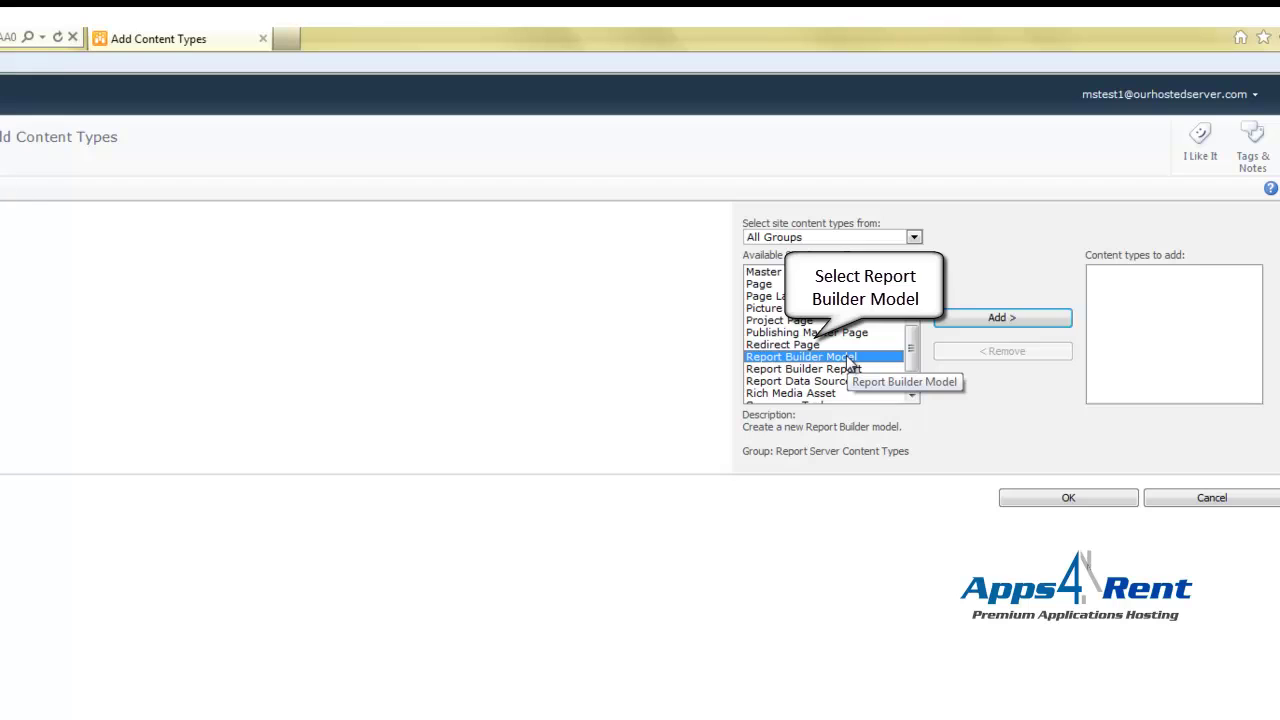
{"action": "left_click", "coordinate": [1000, 318]}
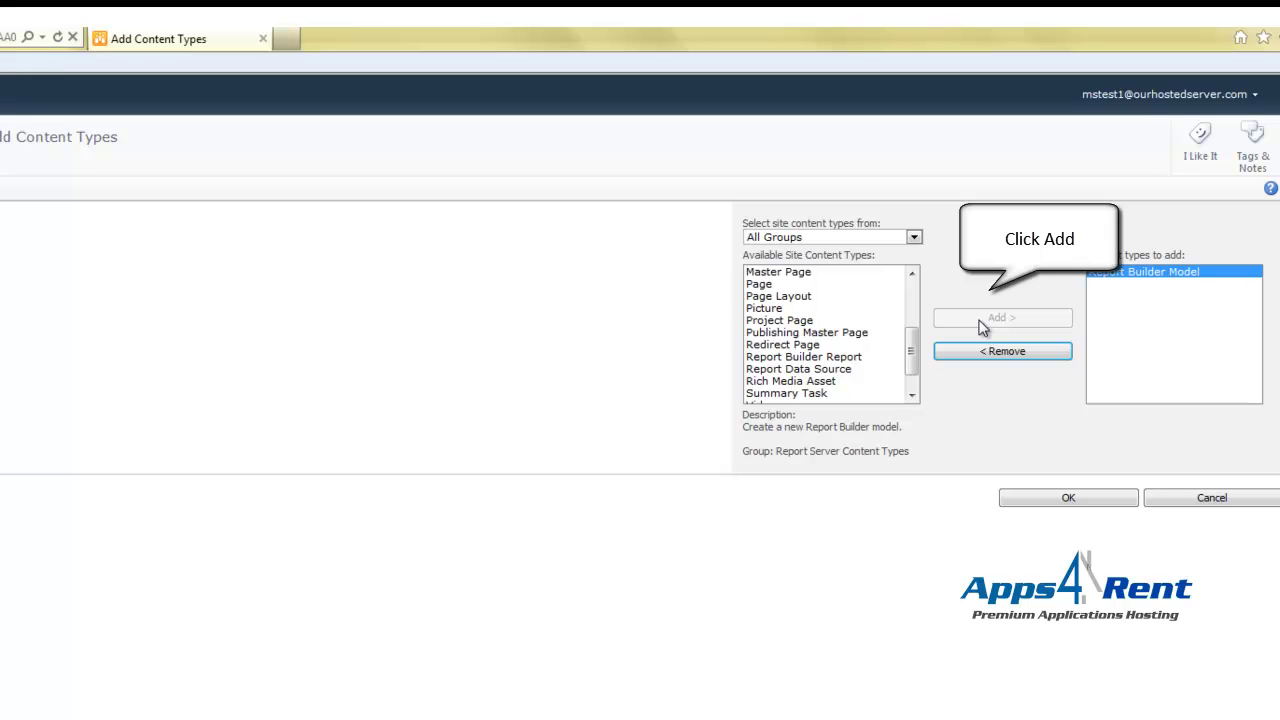
{"action": "left_click", "coordinate": [827, 358]}
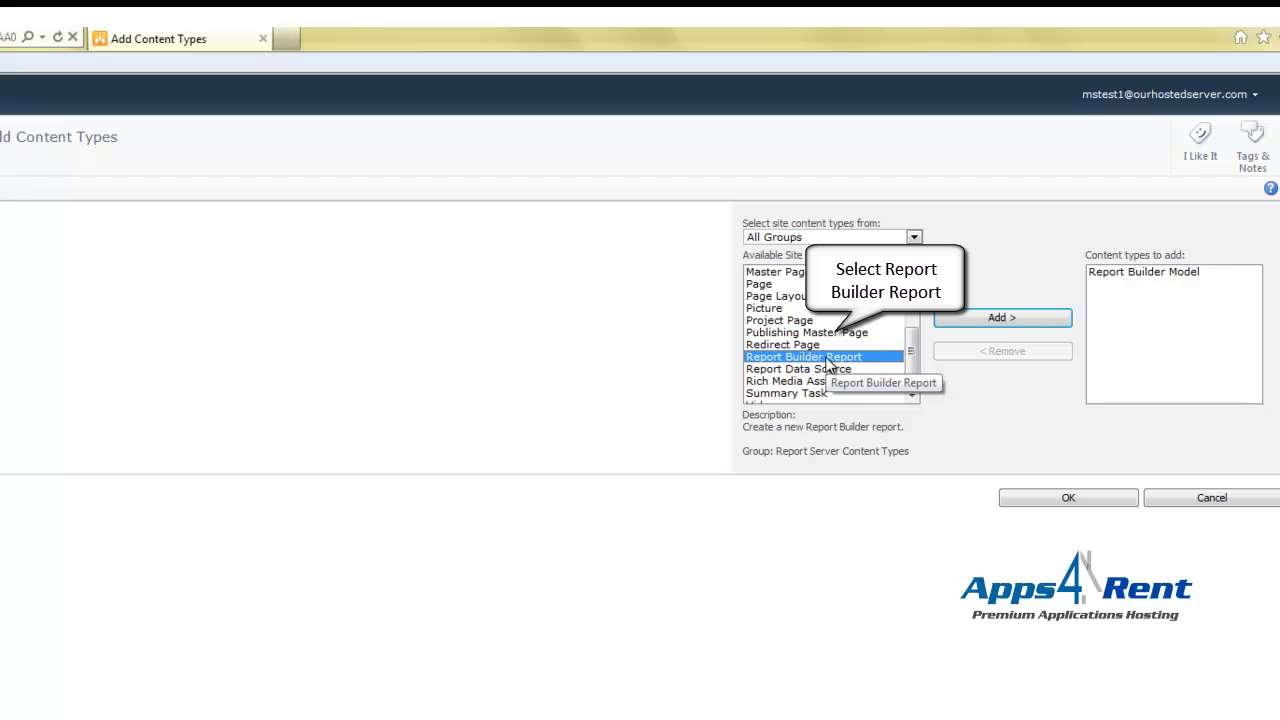
{"action": "left_click", "coordinate": [1000, 318]}
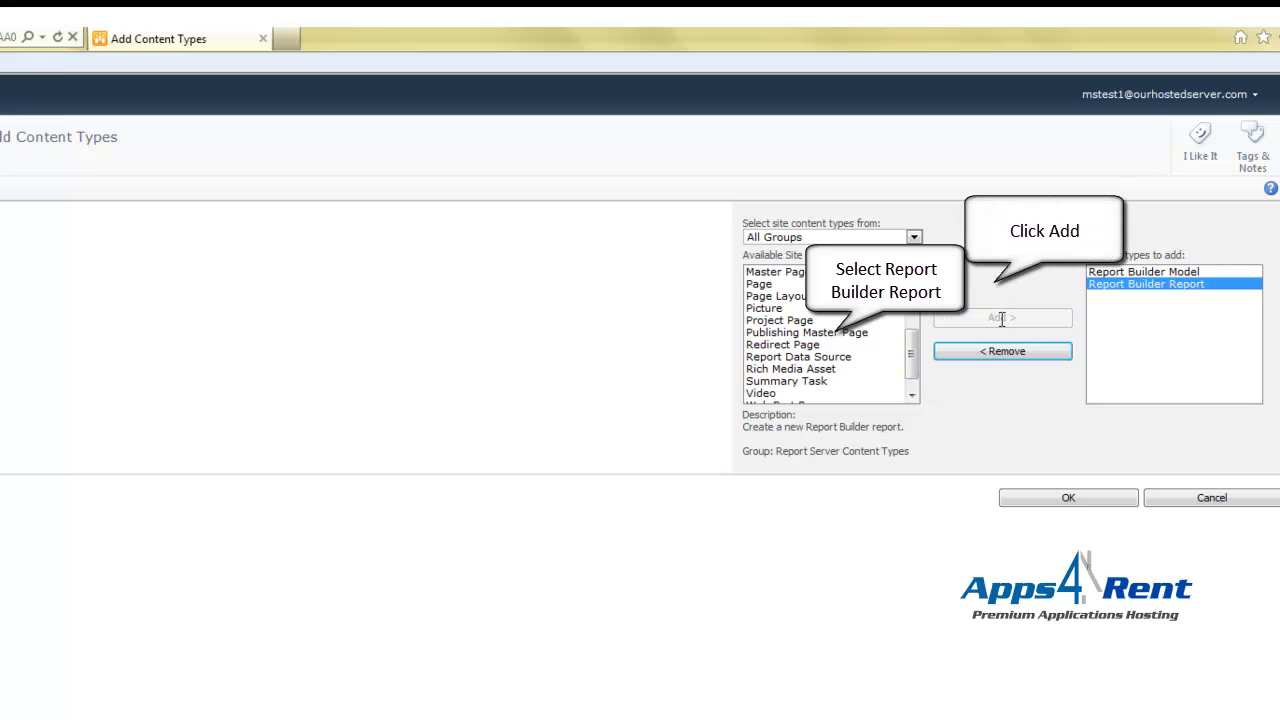
{"action": "left_click", "coordinate": [826, 358]}
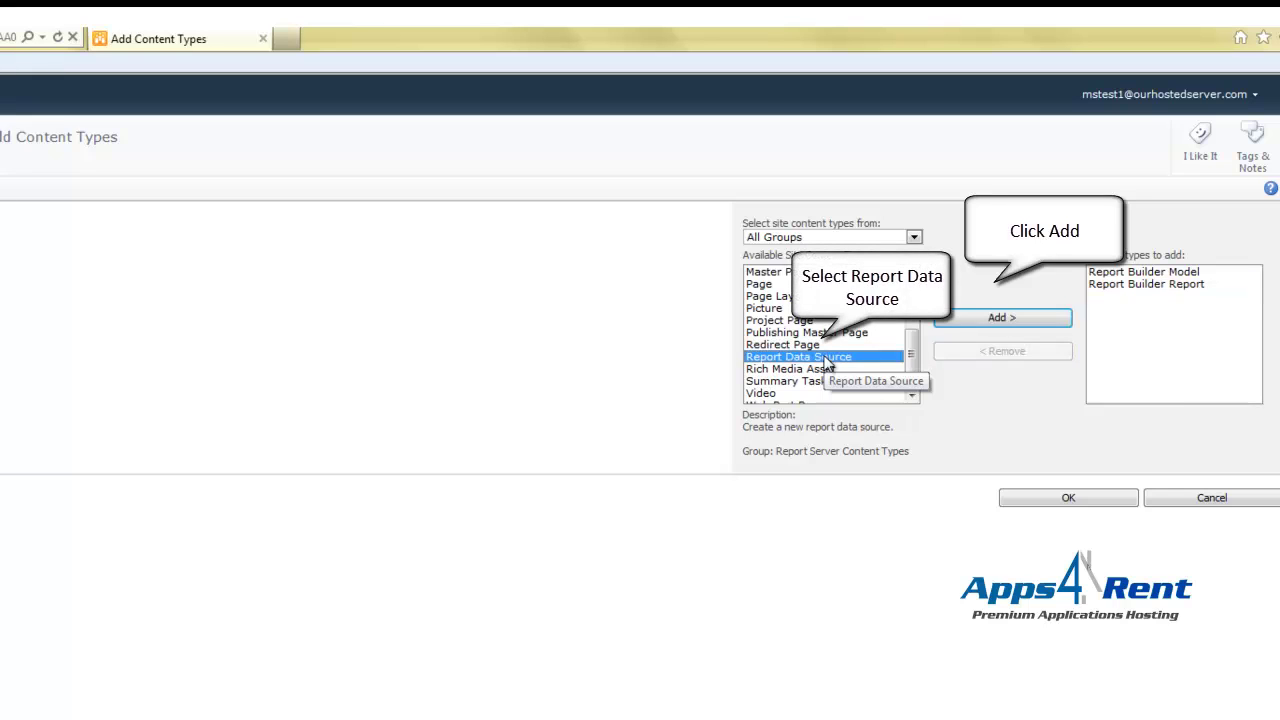
{"action": "left_click", "coordinate": [978, 319]}
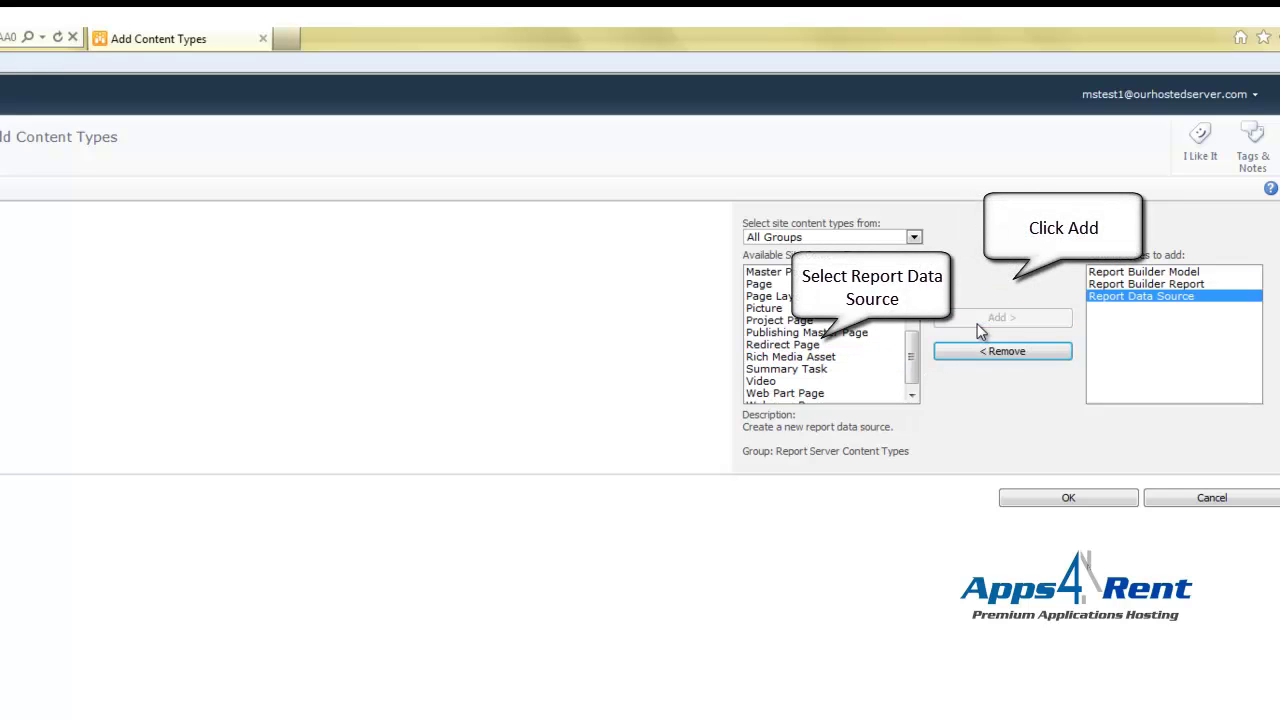
{"action": "left_click", "coordinate": [1072, 499]}
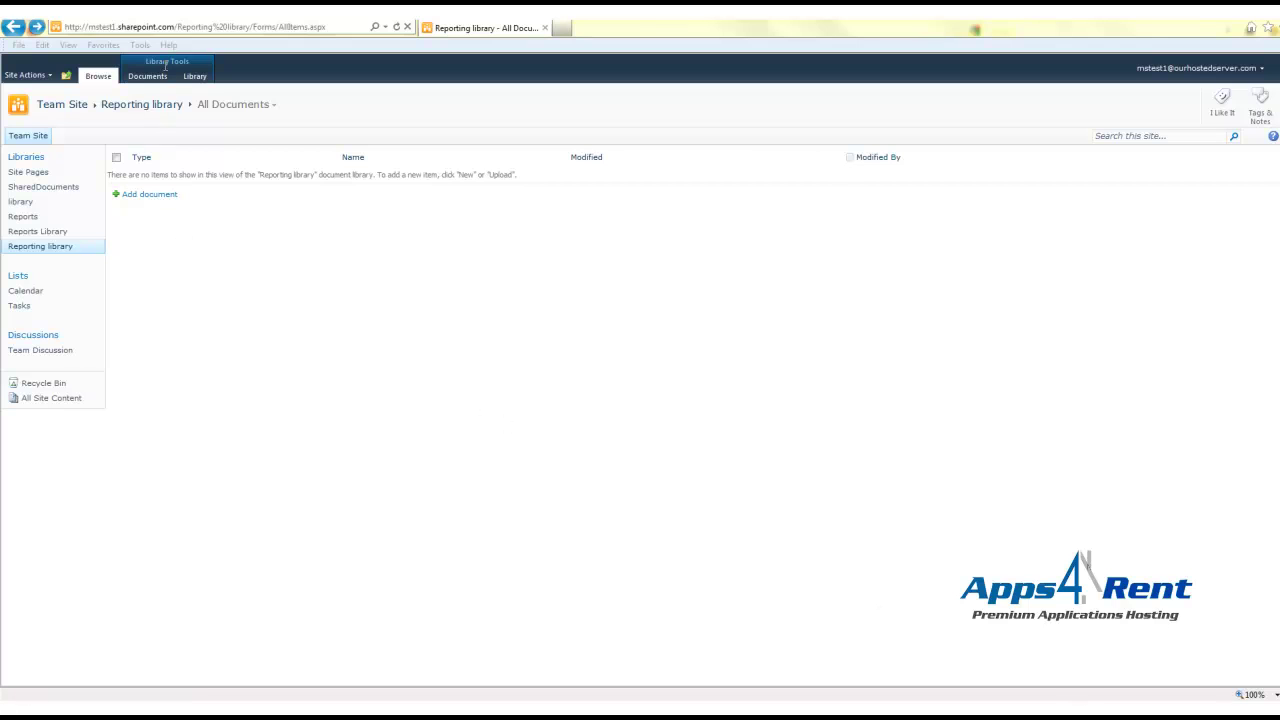
Start a new Report Data Source document in the Reporting library.
{"action": "left_click", "coordinate": [155, 78]}
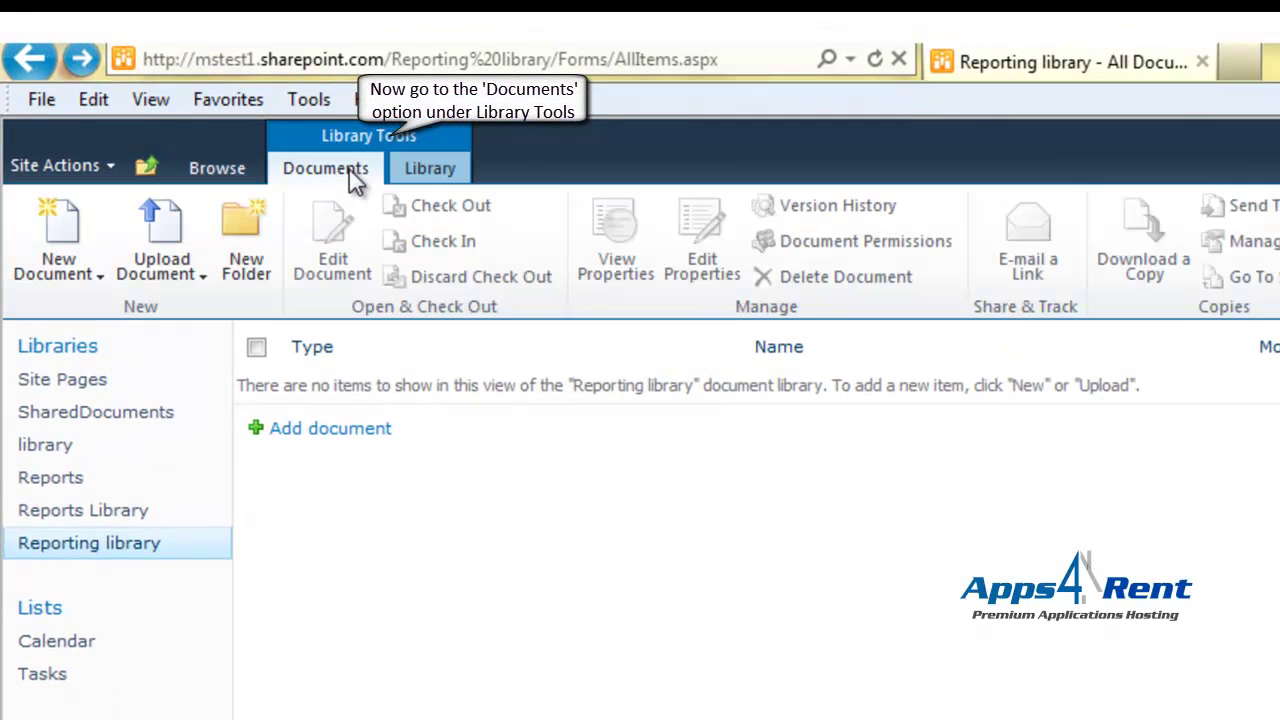
{"action": "left_click", "coordinate": [52, 271]}
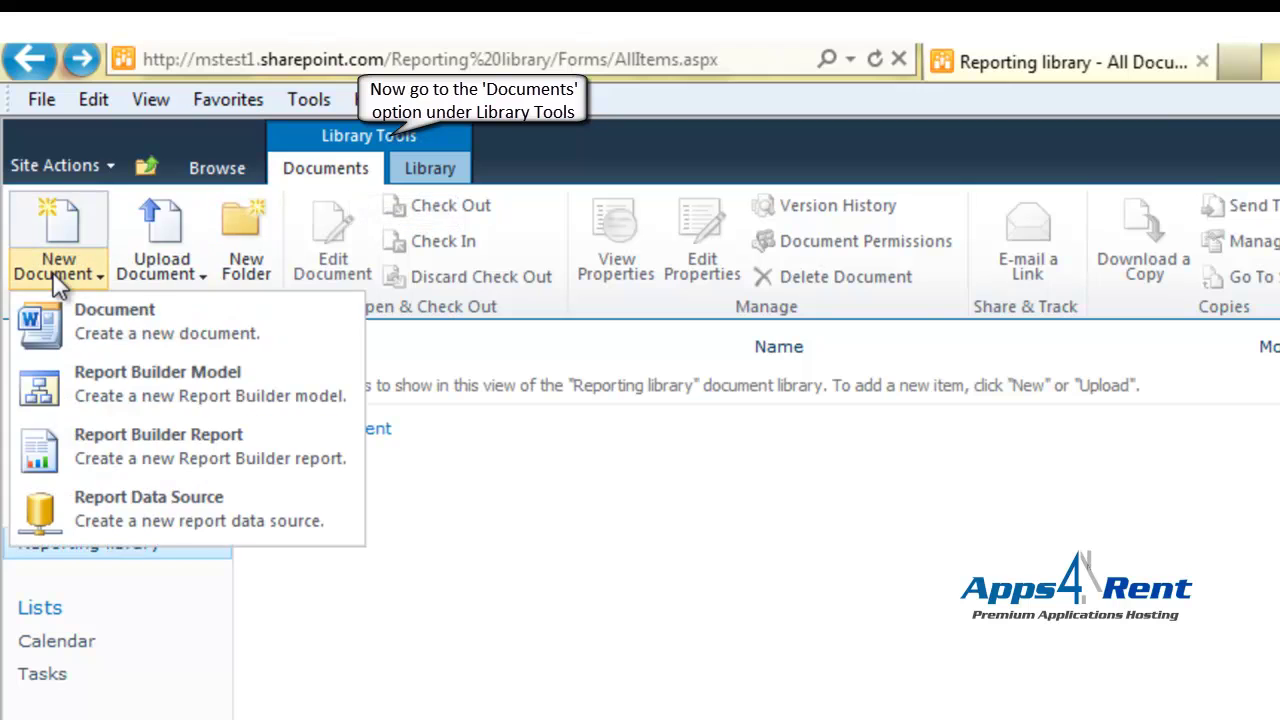
{"action": "left_click", "coordinate": [99, 513]}
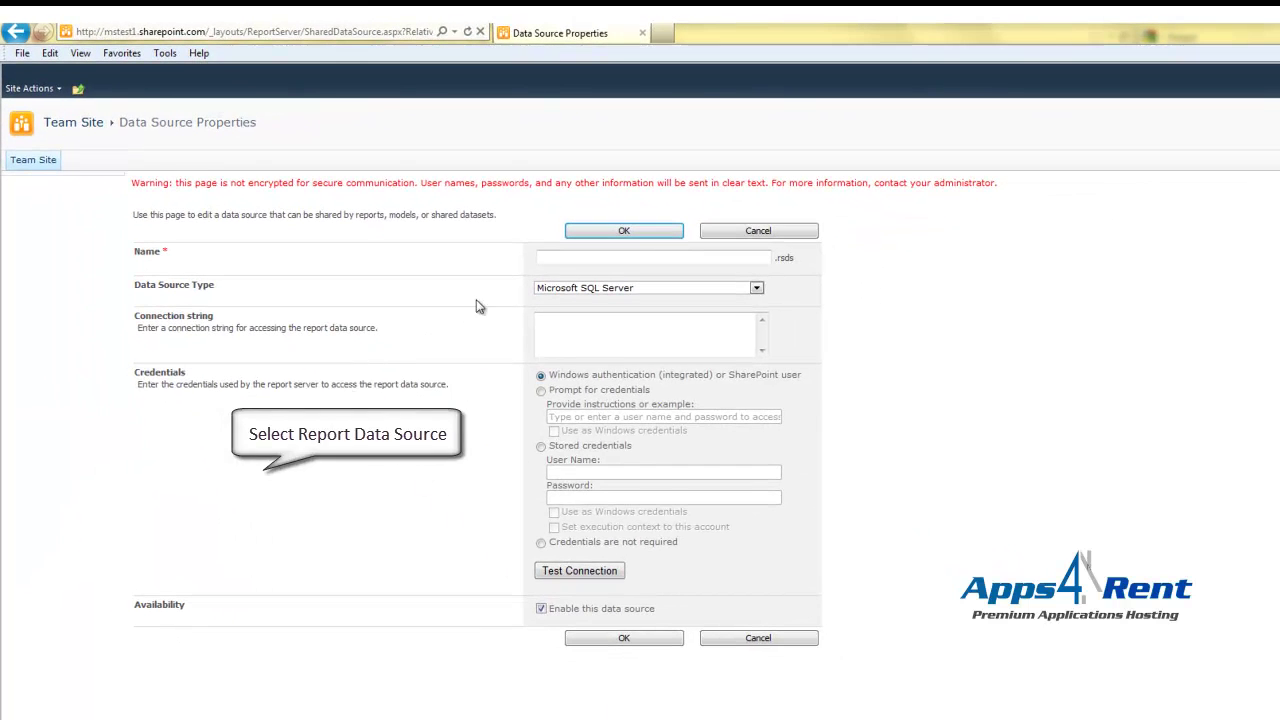
Name the data source "Report Data Source", choose Microsoft SQL Server Analysis Services, and enter connection string "DataSource=SPSBE01Lab;Initial Catalog=PWD".
{"action": "left_click", "coordinate": [569, 258]}
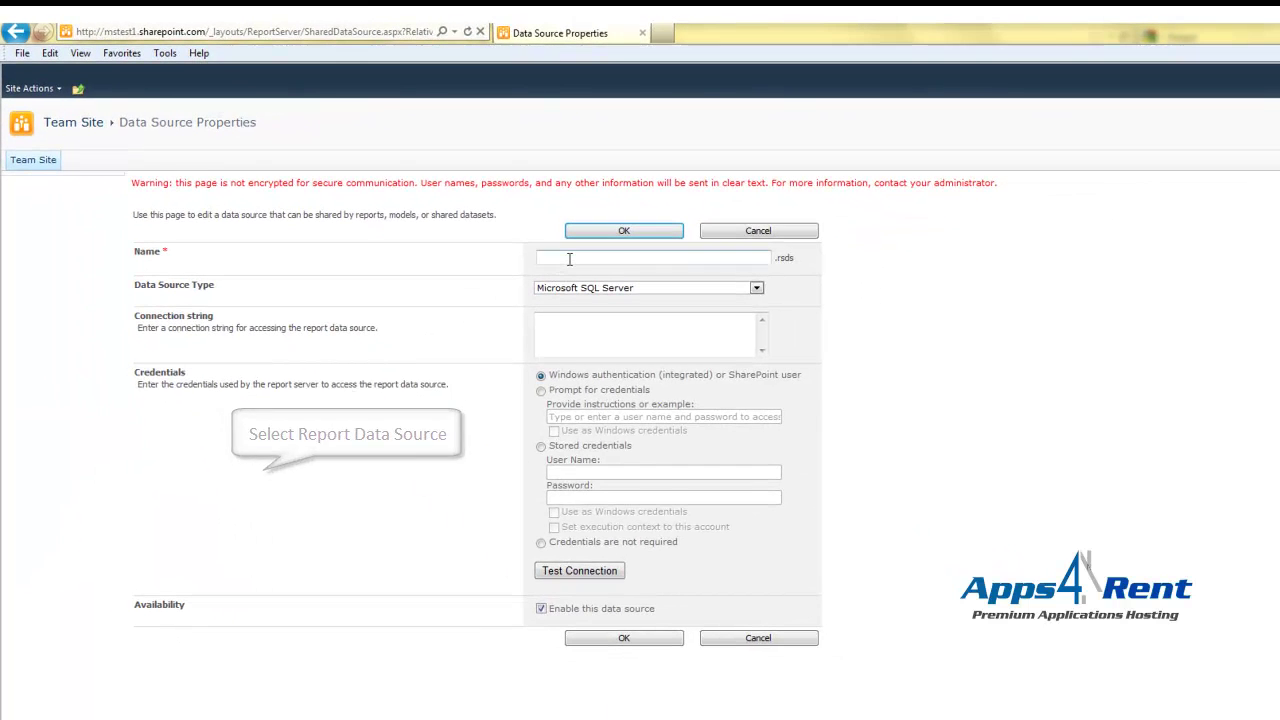
{"action": "type", "text": "Report Data Source"}
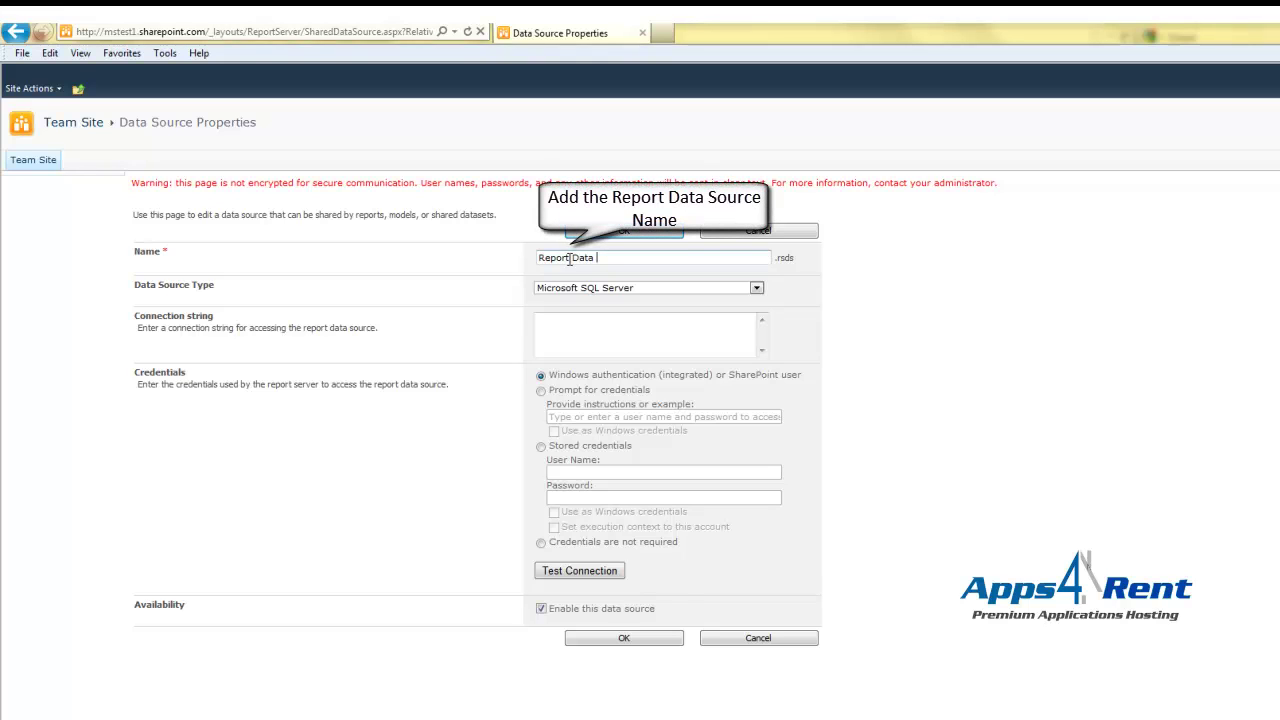
{"action": "left_click", "coordinate": [630, 289]}
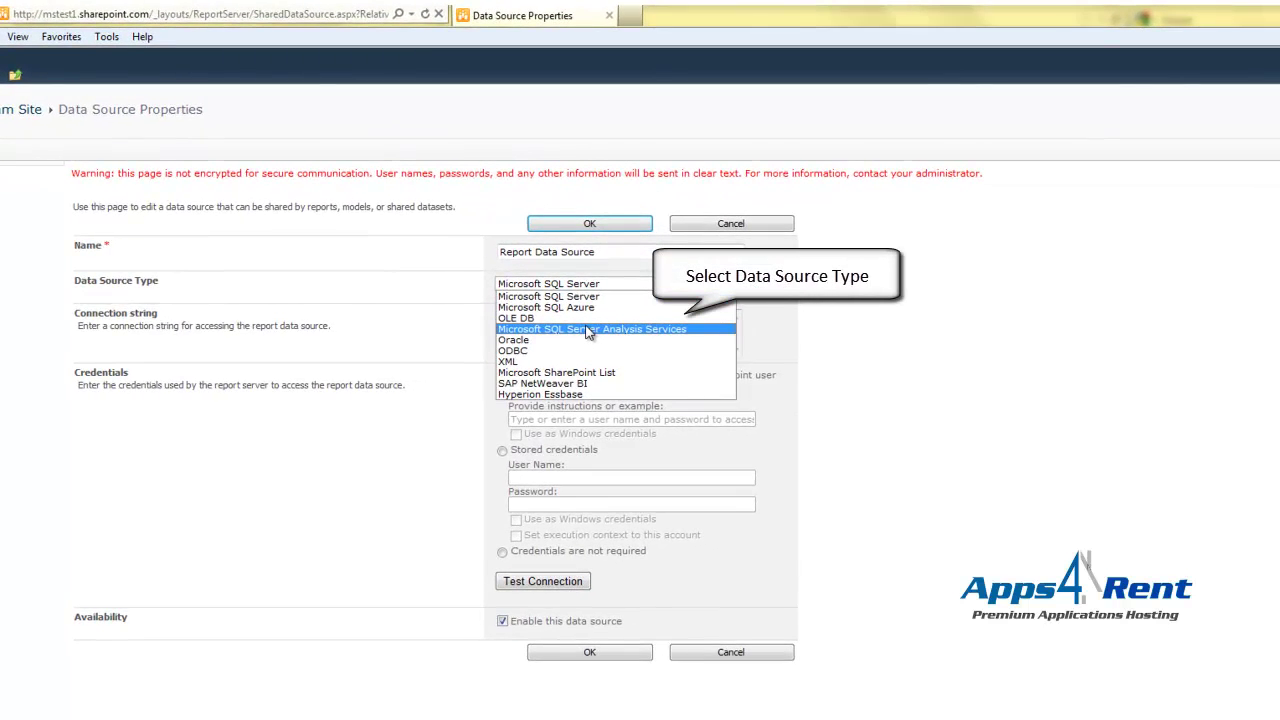
{"action": "left_click", "coordinate": [587, 330]}
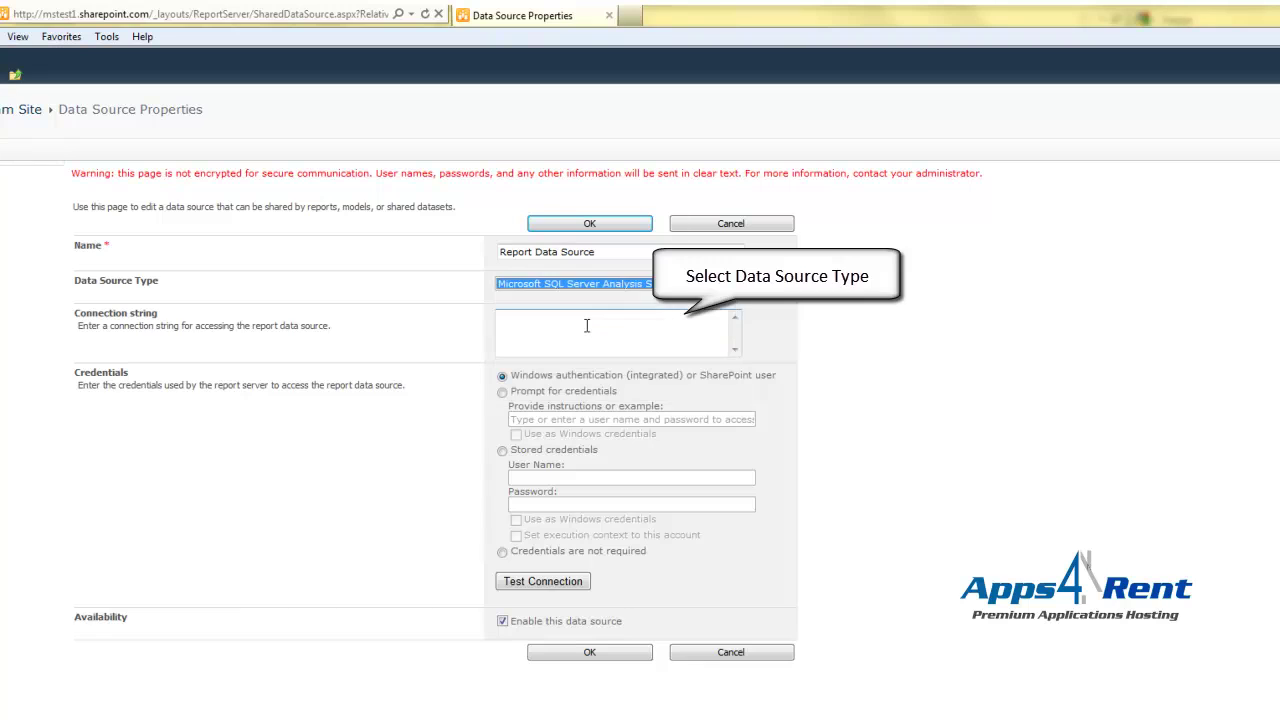
{"action": "left_click", "coordinate": [582, 332]}
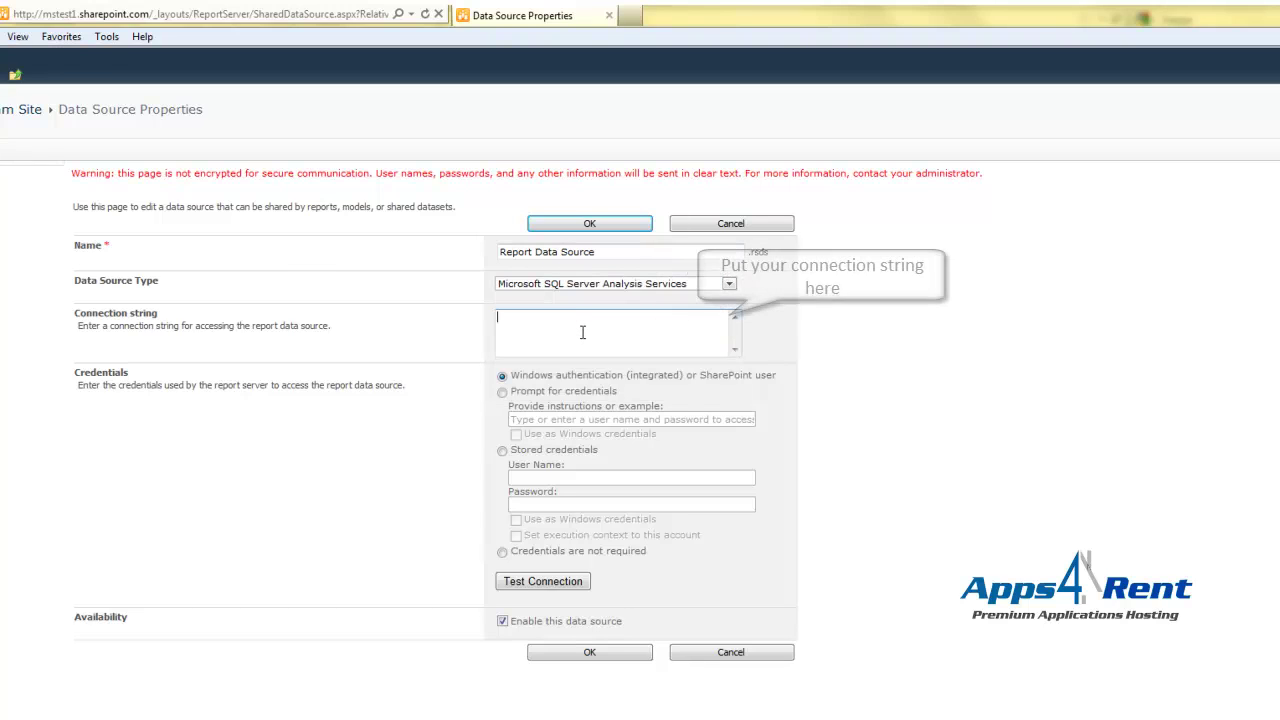
{"action": "type", "text": "DataSource=SPSBE01Lab;Initial Catalog=PWD"}
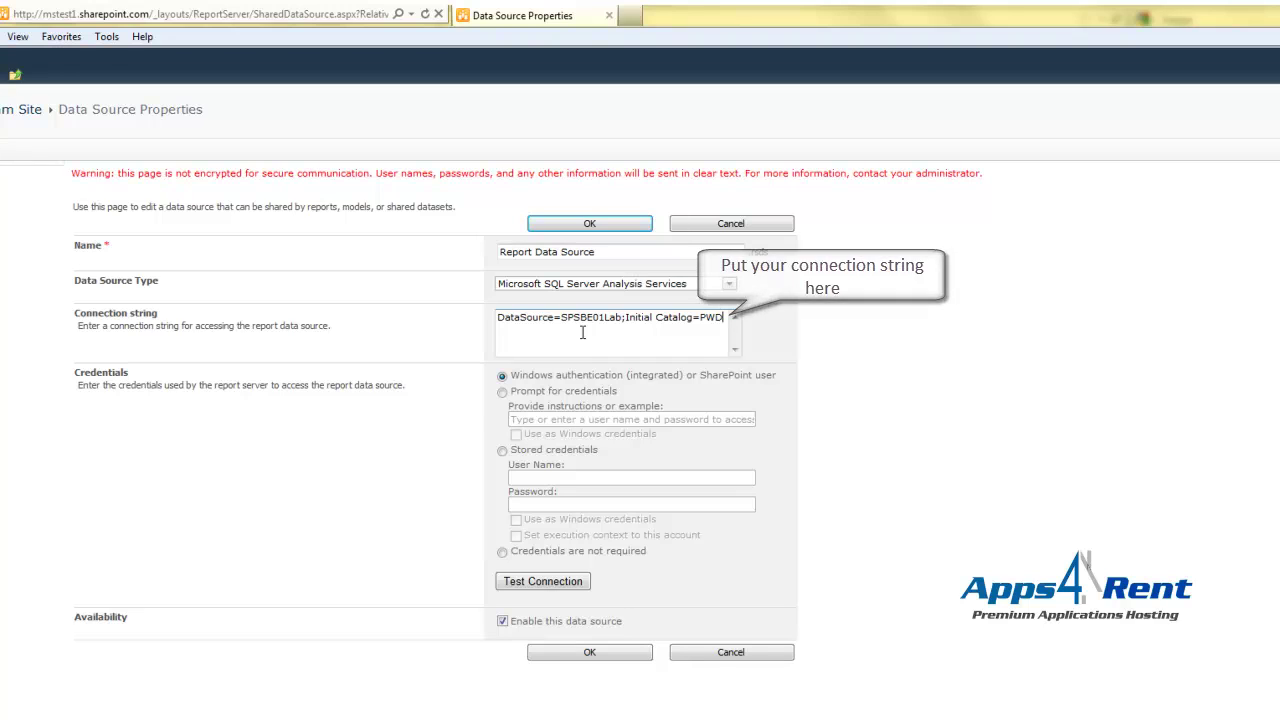
Use stored credentials with the account's user name and password as Windows credentials, test the connection, and save the data source.
{"action": "left_click", "coordinate": [502, 451]}
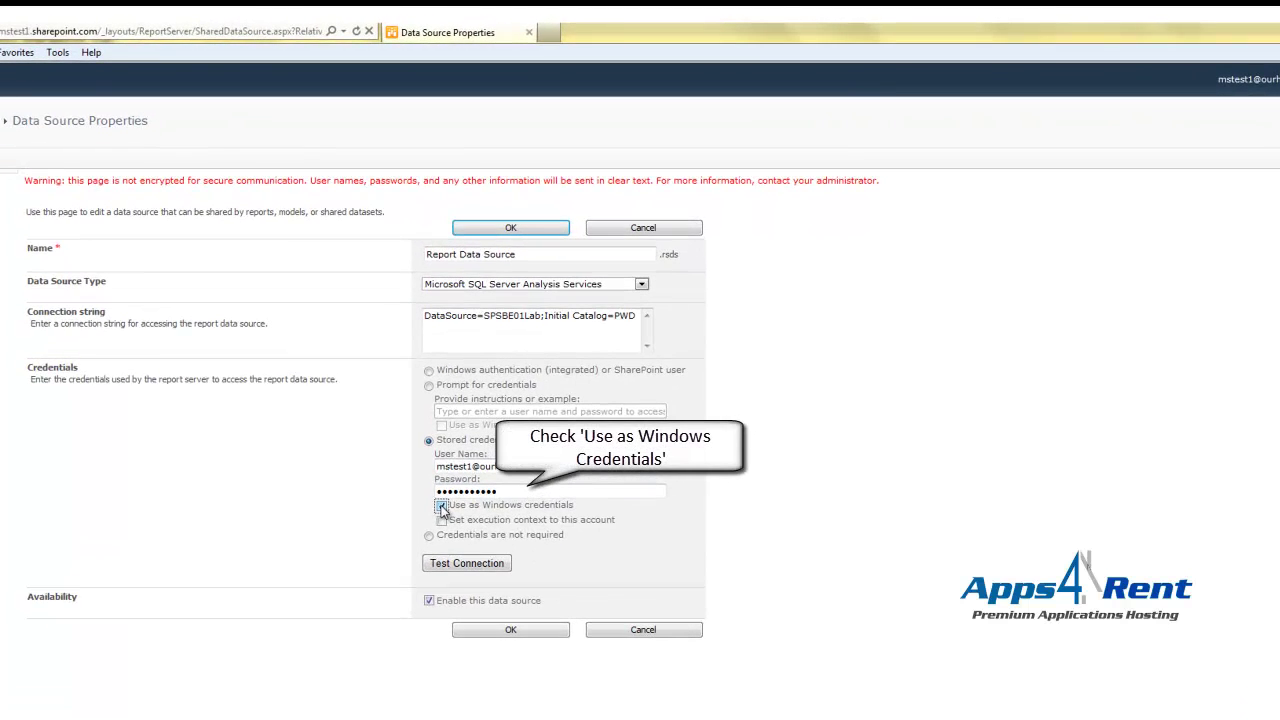
{"action": "left_click", "coordinate": [465, 566]}
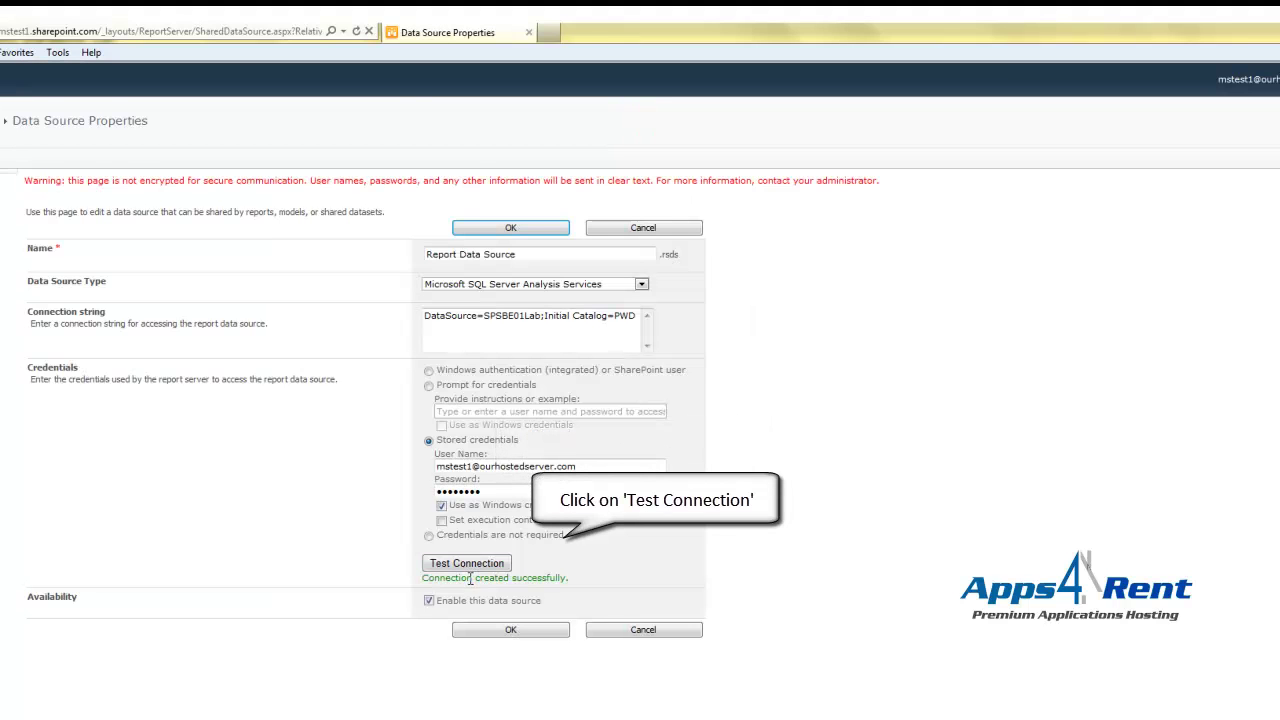
{"action": "triple_click", "coordinate": [470, 578]}
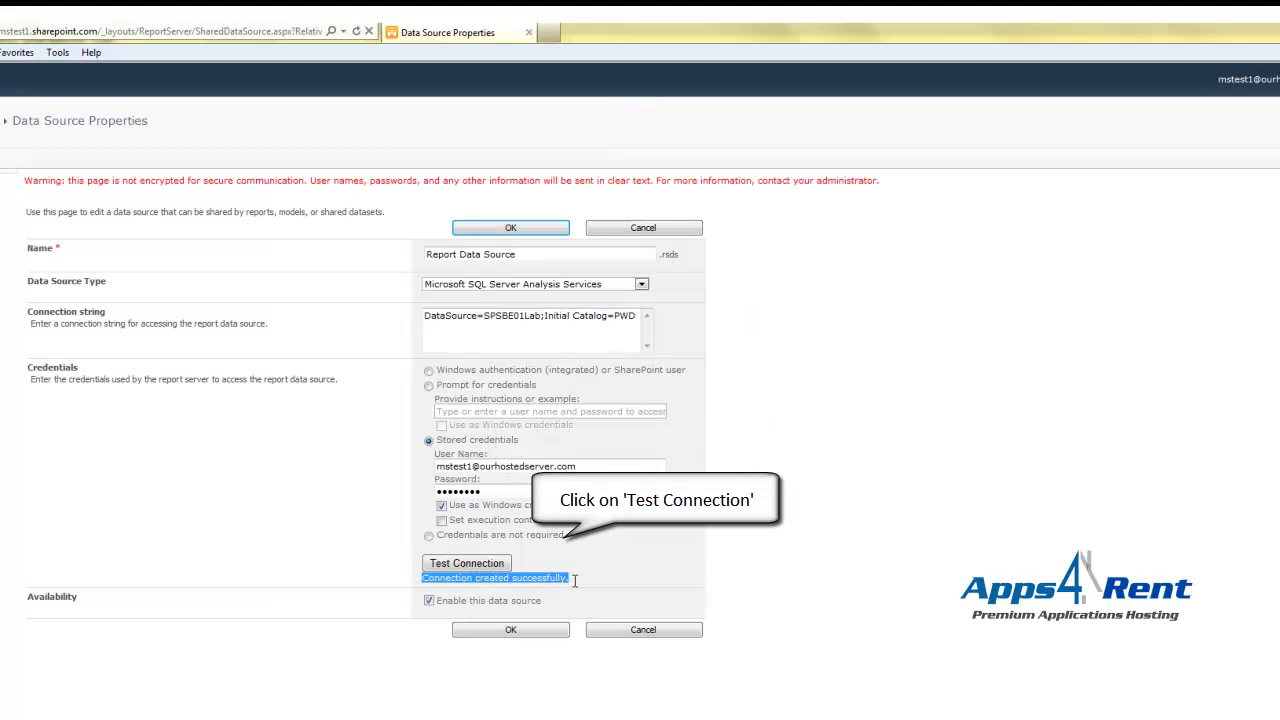
{"action": "left_click", "coordinate": [511, 630]}
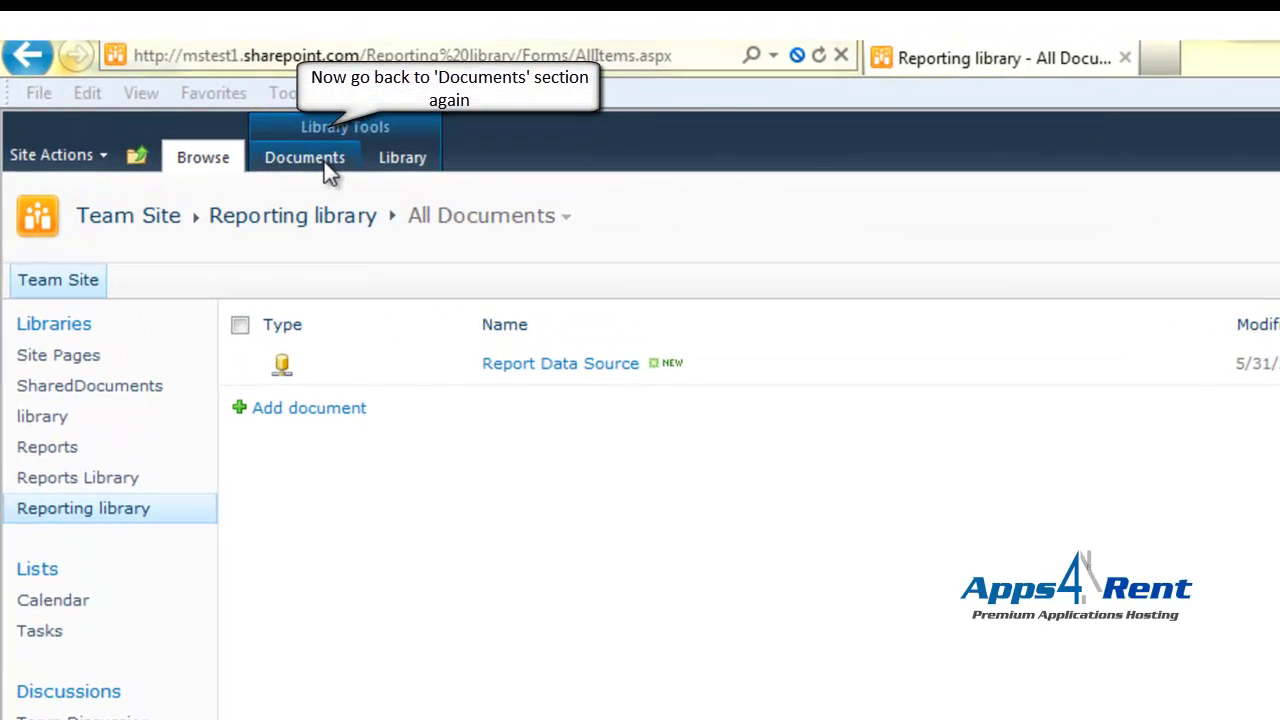
Start a new Report Builder Model in the Reporting library and name it "Report Model".
{"action": "left_click", "coordinate": [325, 163]}
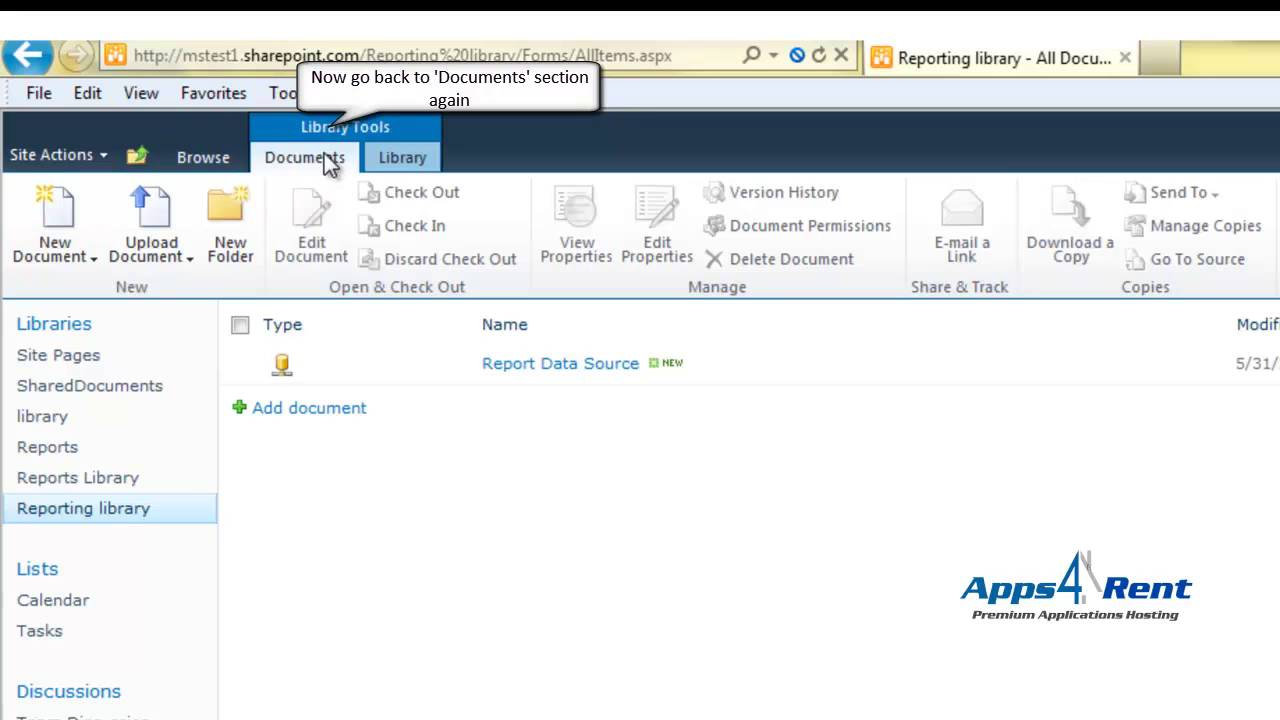
{"action": "left_click", "coordinate": [79, 252]}
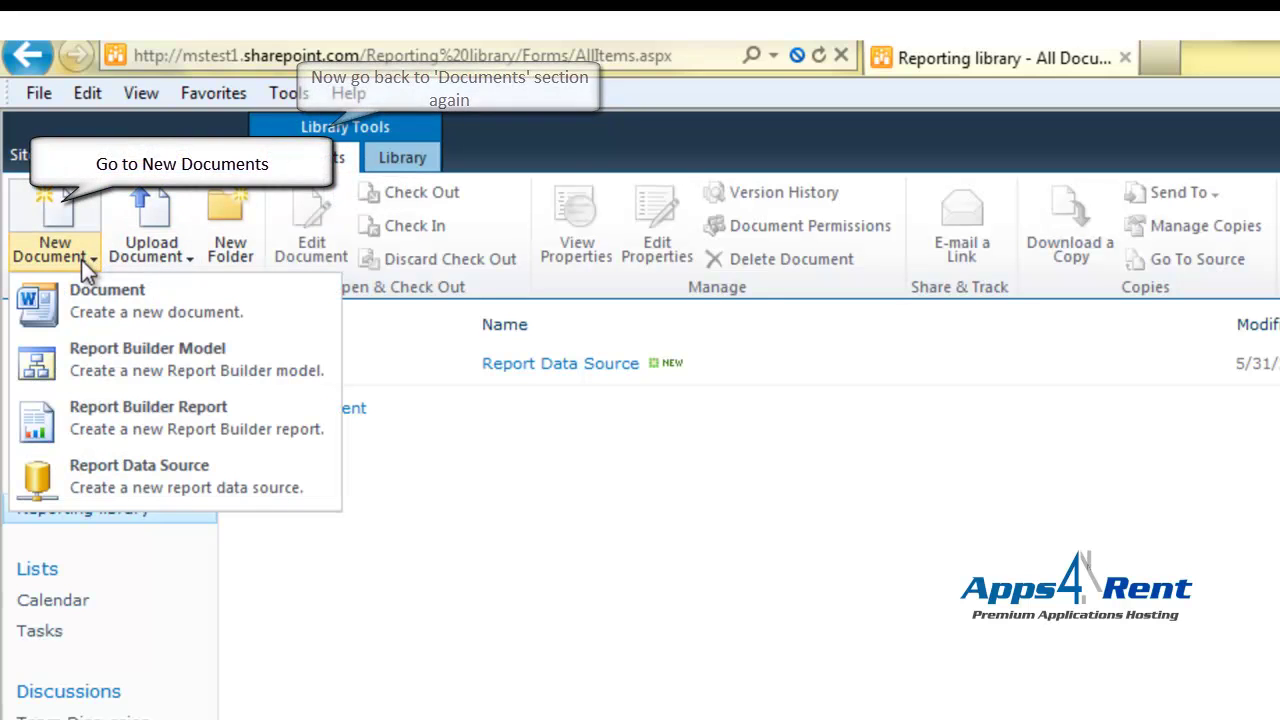
{"action": "left_click", "coordinate": [90, 362]}
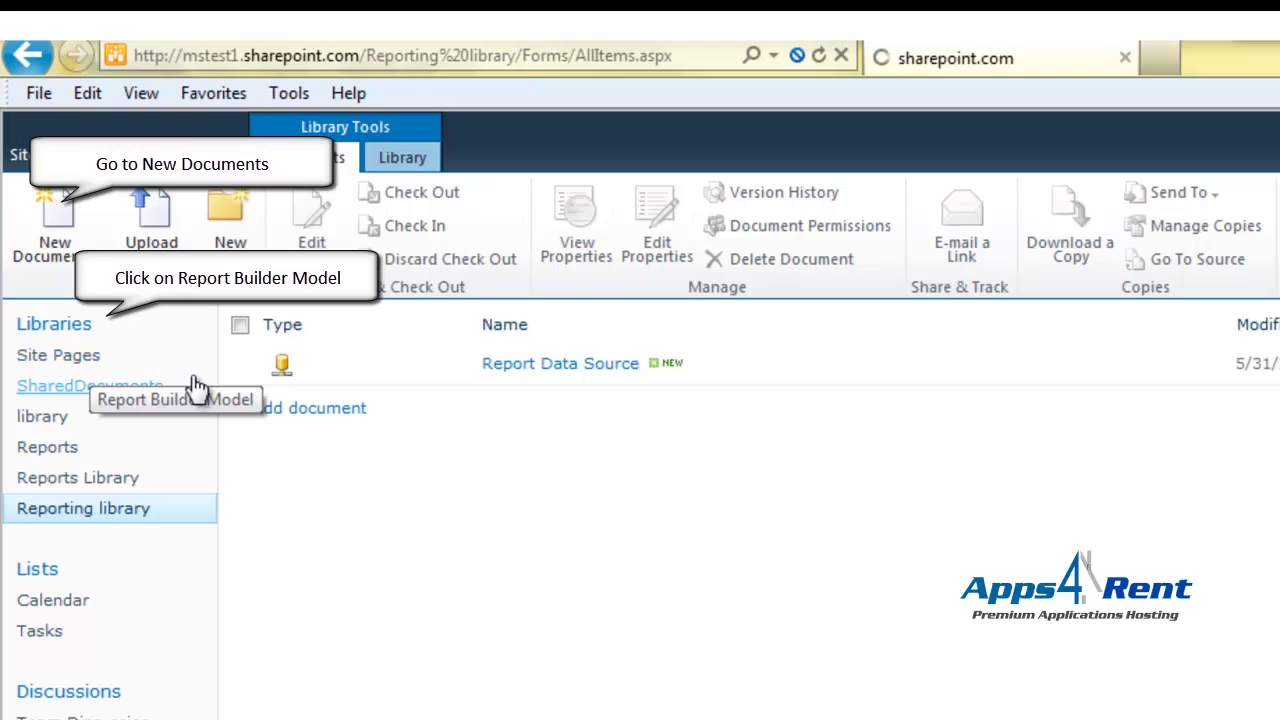
{"action": "left_click", "coordinate": [999, 402]}
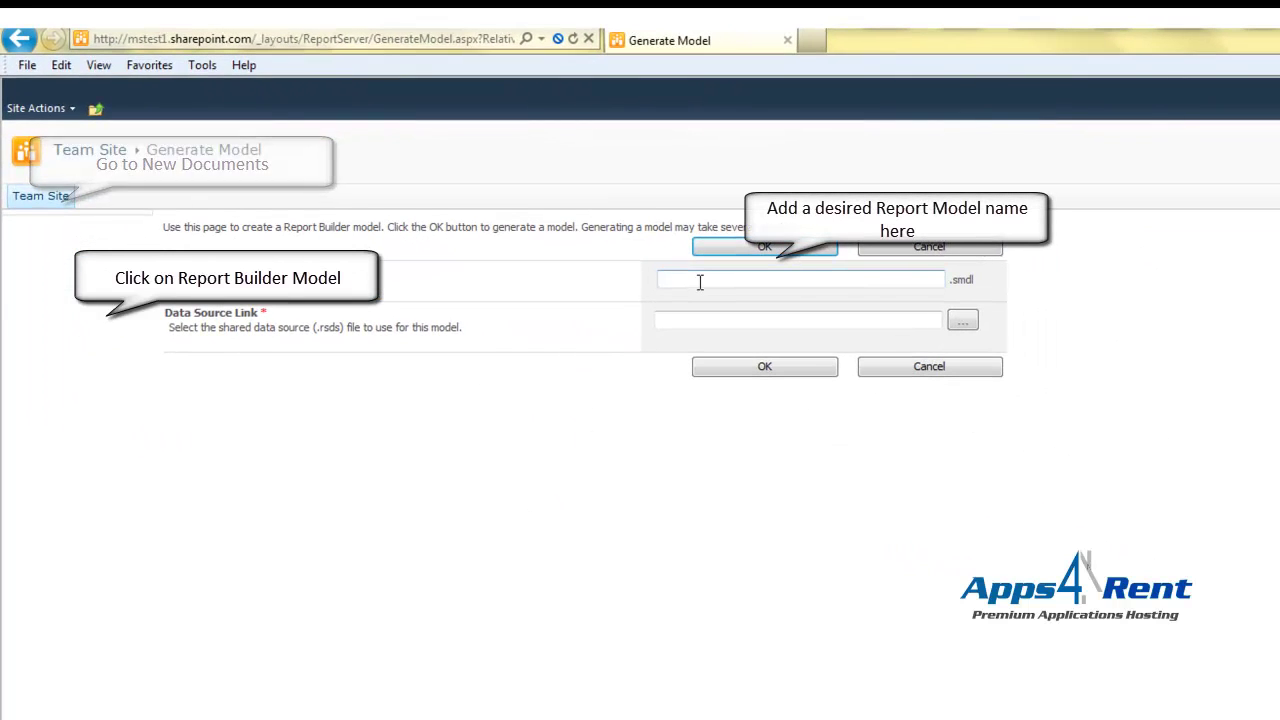
{"action": "type", "text": "Report"}
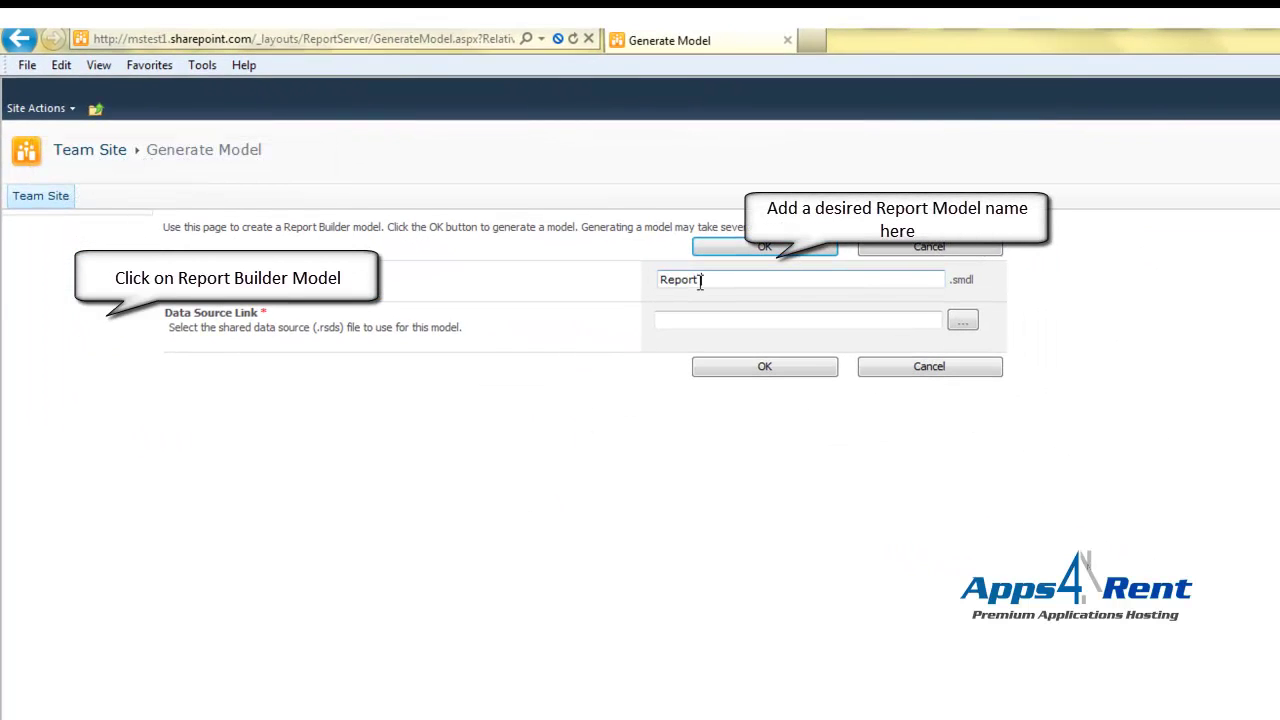
{"action": "type", "text": "Model"}
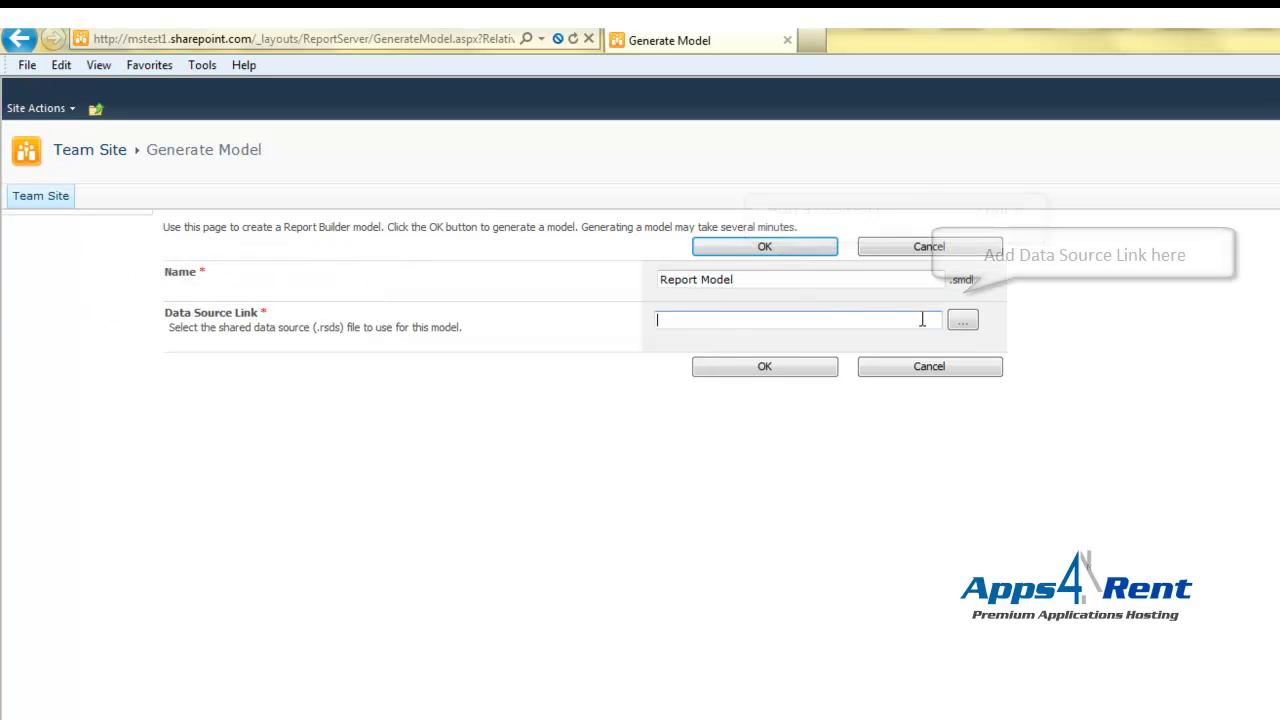
Link the model to the Report Data Source file in the Reporting library and generate it.
{"action": "left_click", "coordinate": [963, 322]}
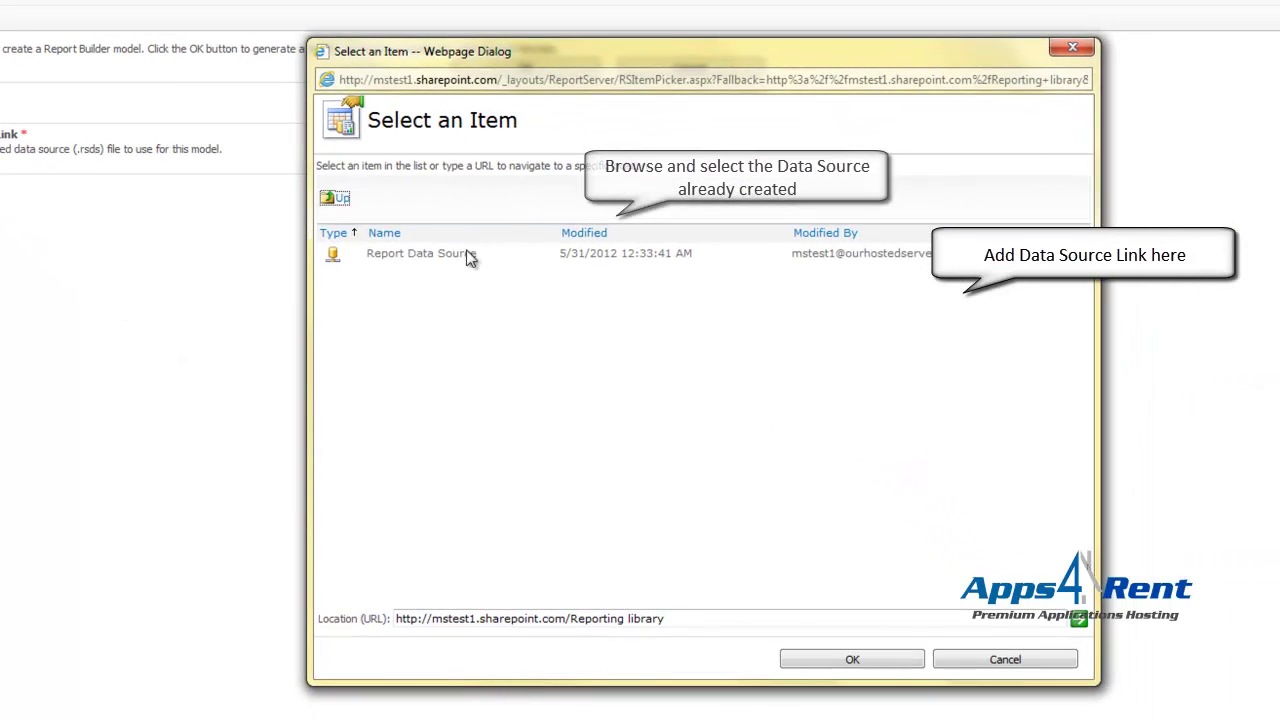
{"action": "left_click", "coordinate": [463, 256]}
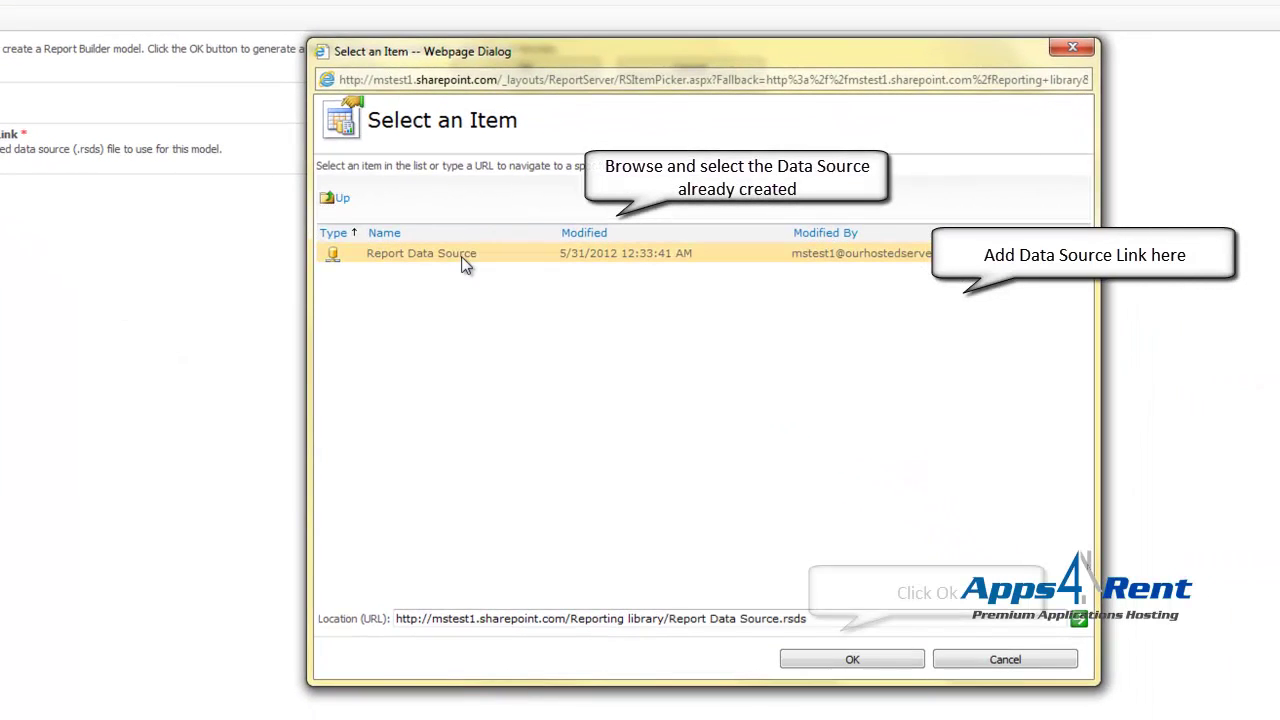
{"action": "left_click", "coordinate": [868, 662]}
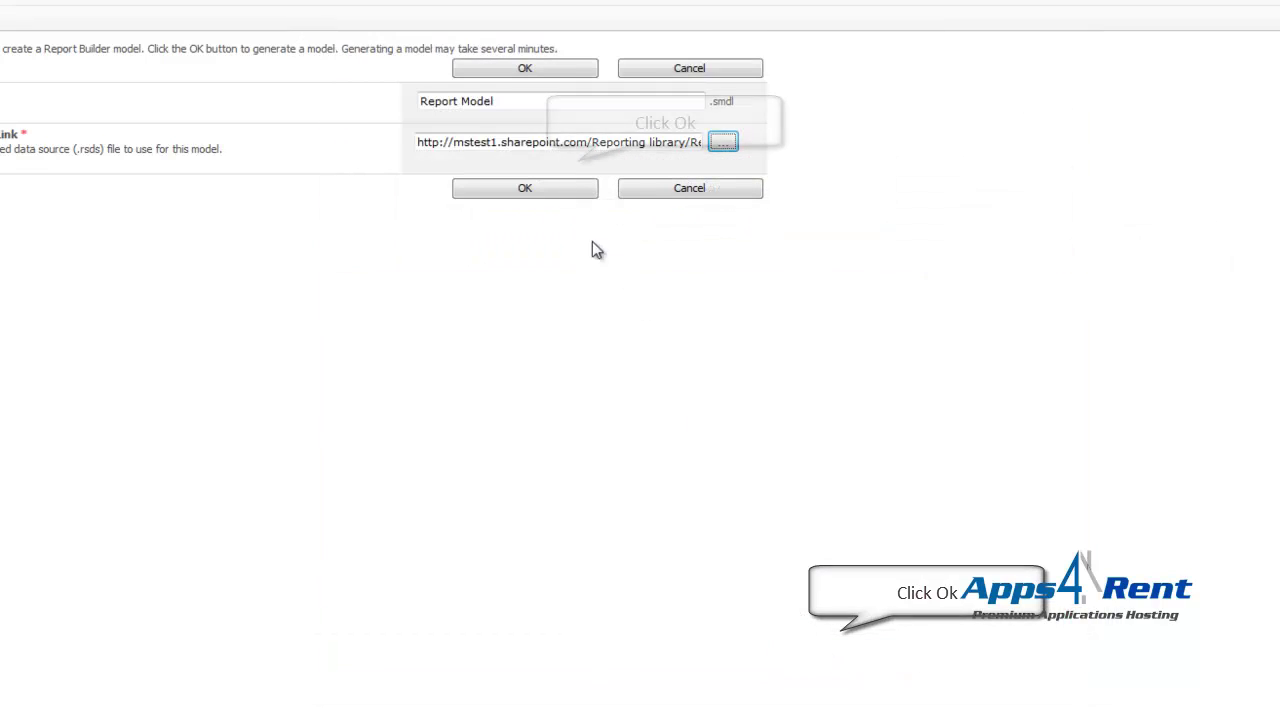
{"action": "left_click", "coordinate": [522, 193]}
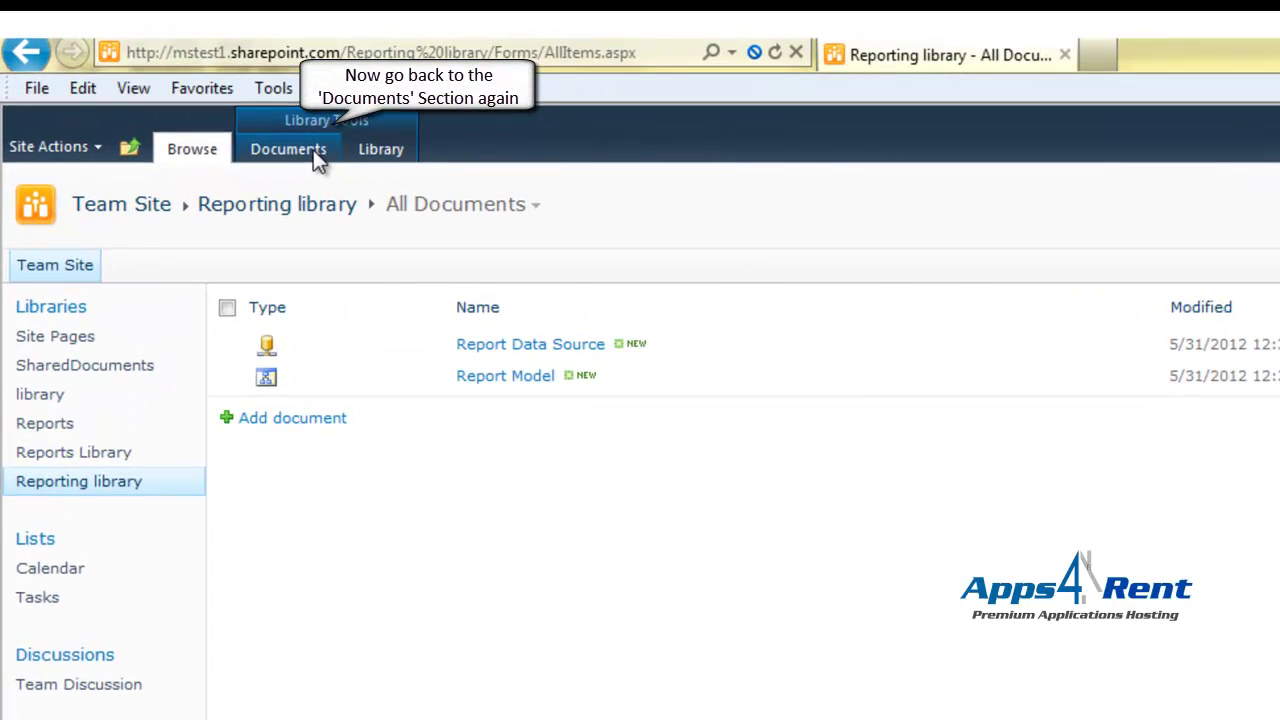
Start a new Report Builder Report in the Reporting library using the Chart Wizard, with the option to create a dataset.
{"action": "left_click", "coordinate": [313, 150]}
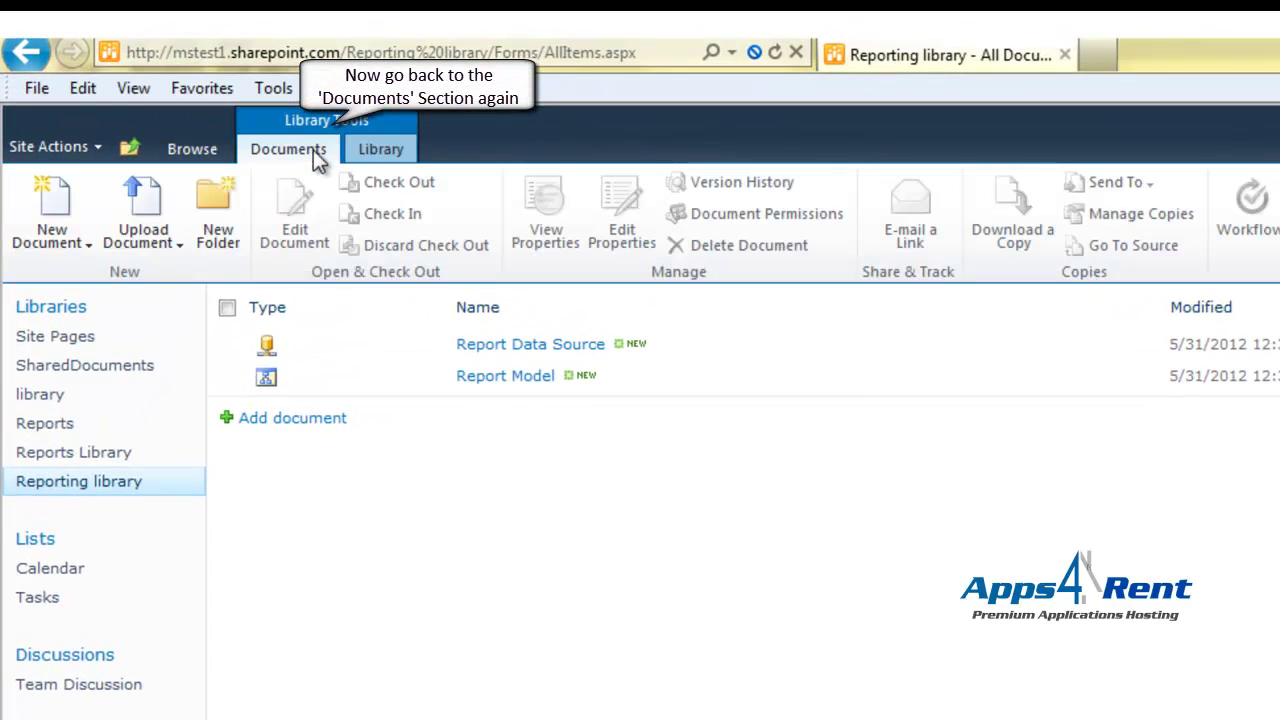
{"action": "left_click", "coordinate": [45, 243]}
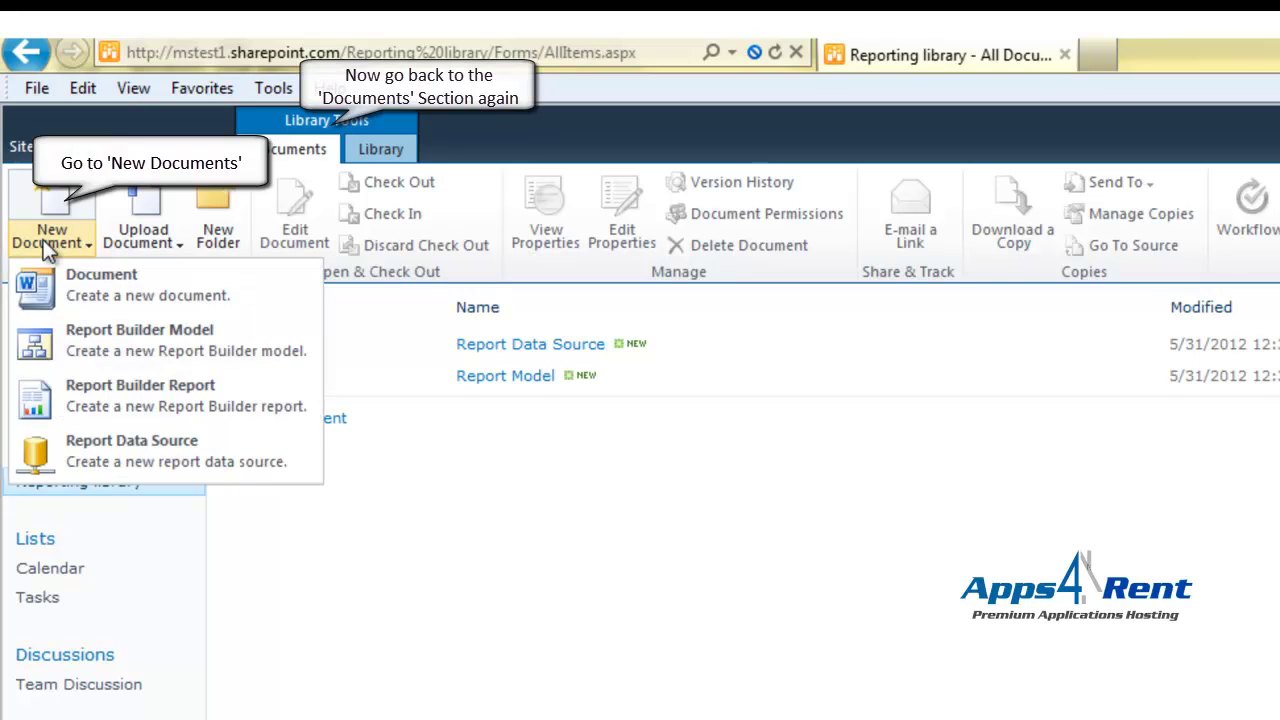
{"action": "left_click", "coordinate": [95, 401]}
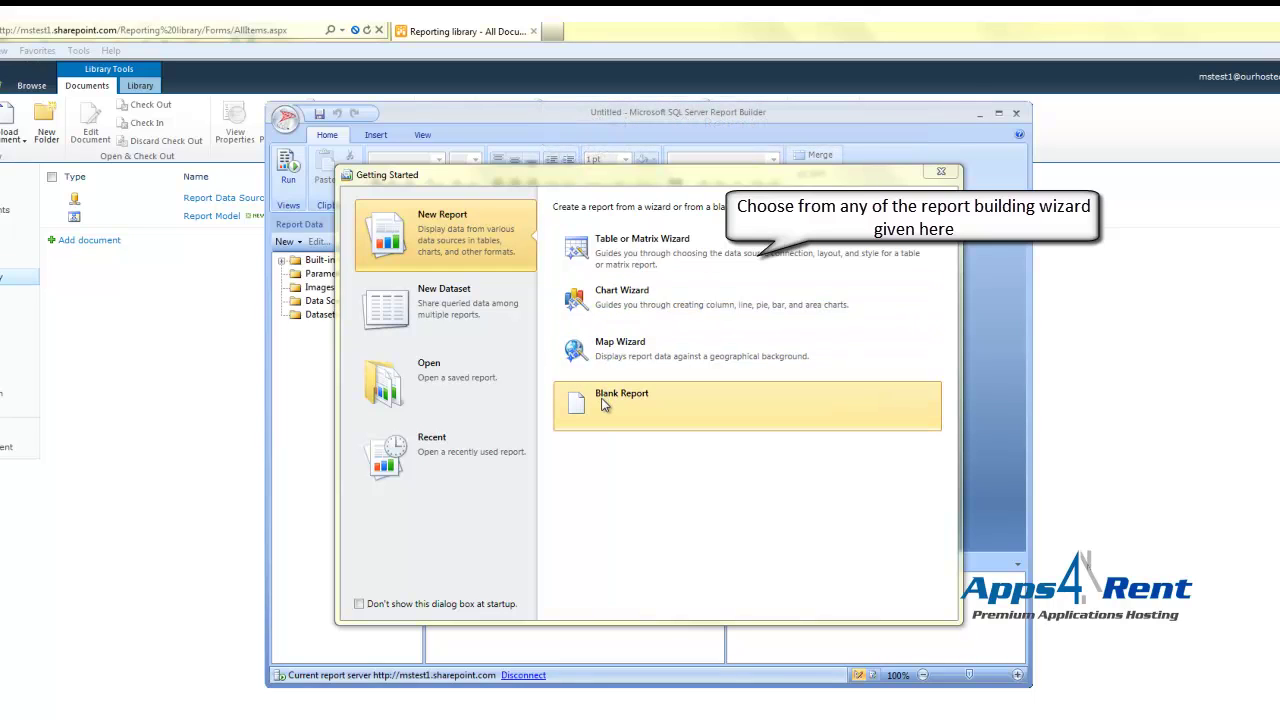
{"action": "left_click", "coordinate": [626, 310]}
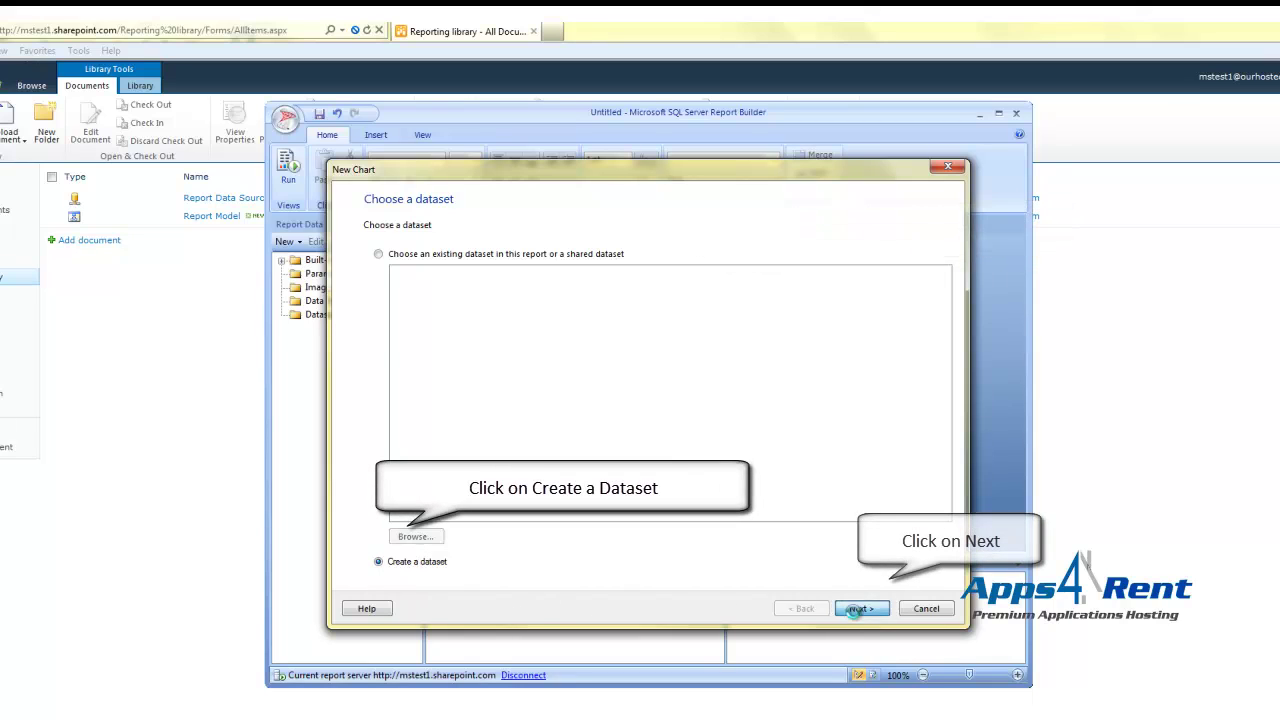
{"action": "left_click", "coordinate": [855, 609]}
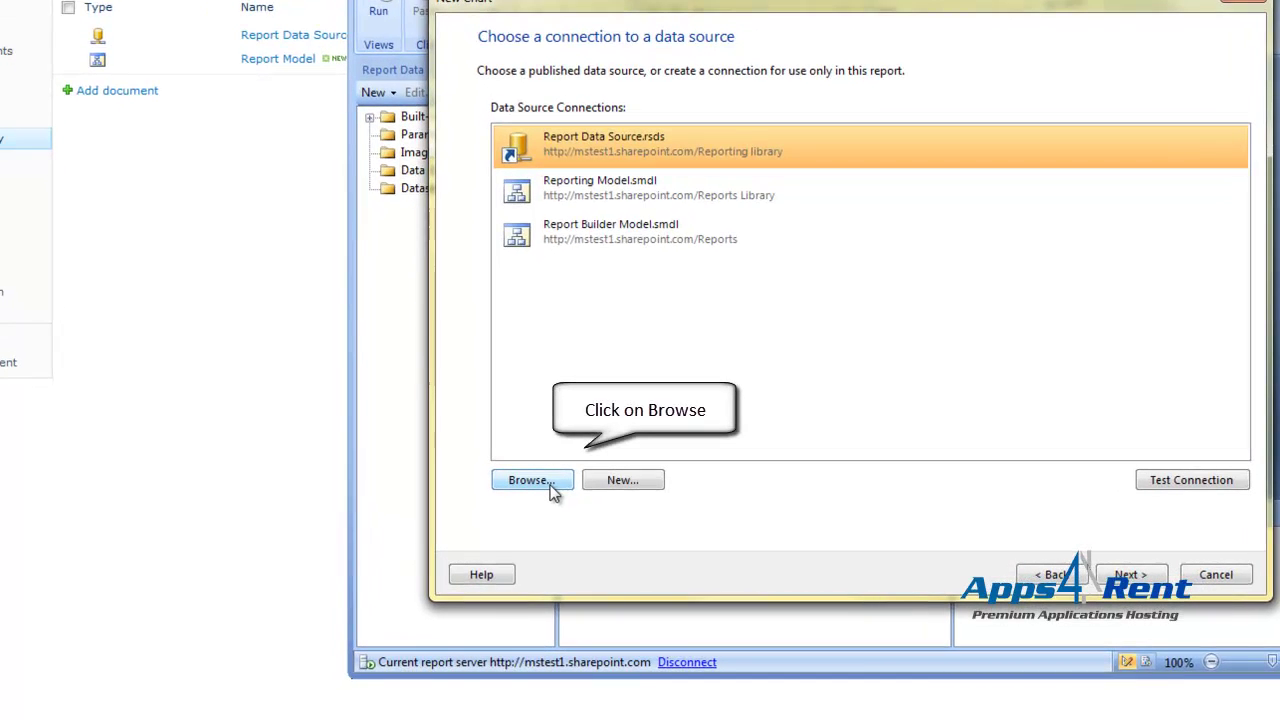
Choose Report Model.smdl from the Reporting library as the chart's data source connection and continue to the query design.
{"action": "left_click", "coordinate": [530, 480]}
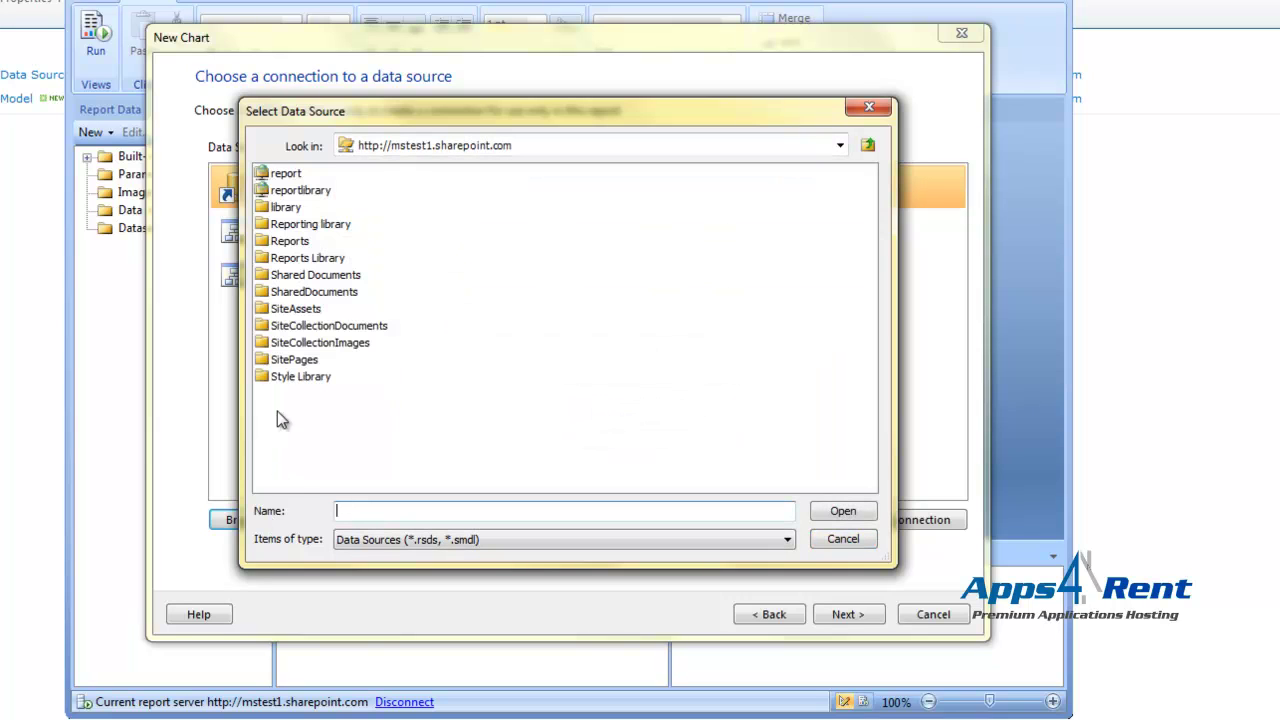
{"action": "left_click", "coordinate": [312, 226]}
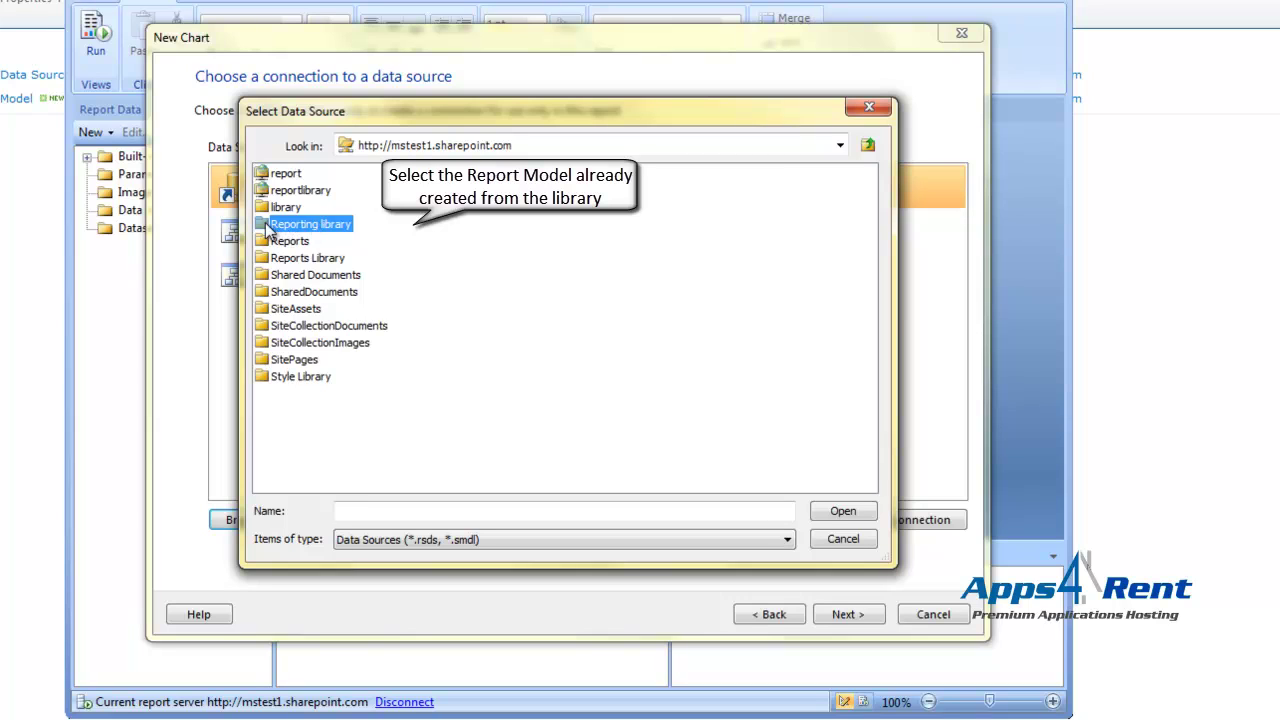
{"action": "double_click", "coordinate": [263, 224]}
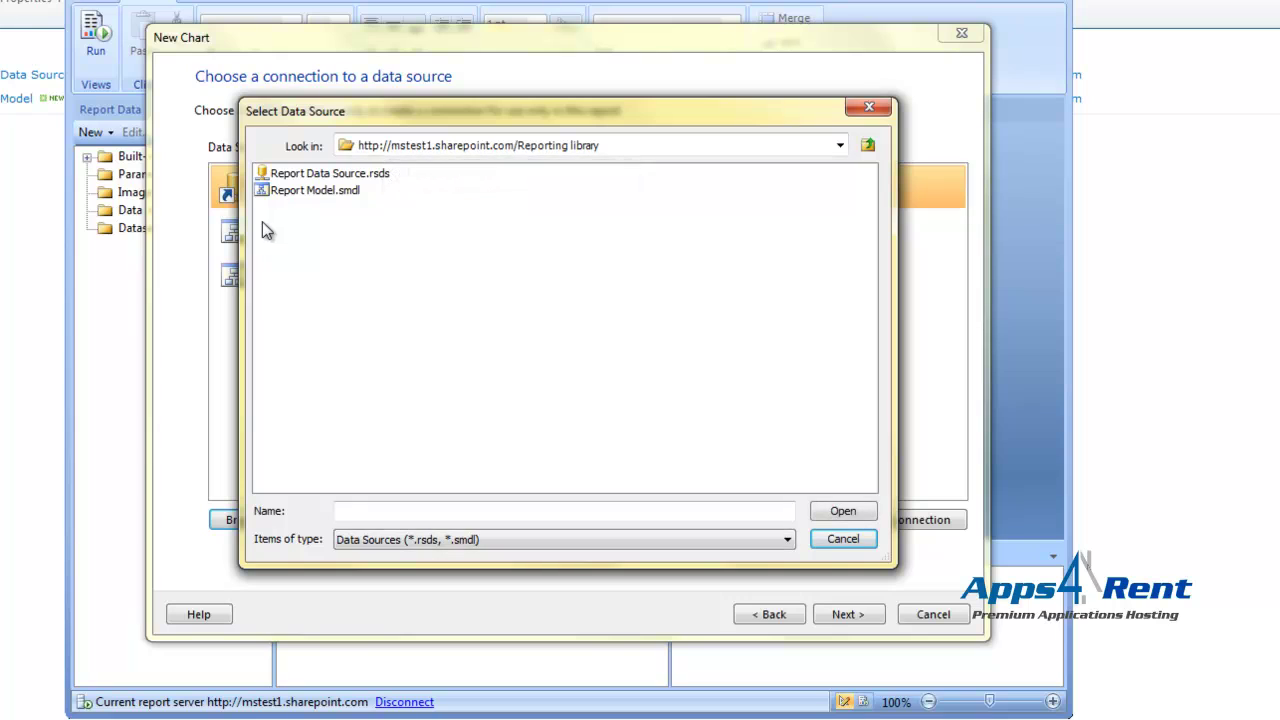
{"action": "double_click", "coordinate": [280, 191]}
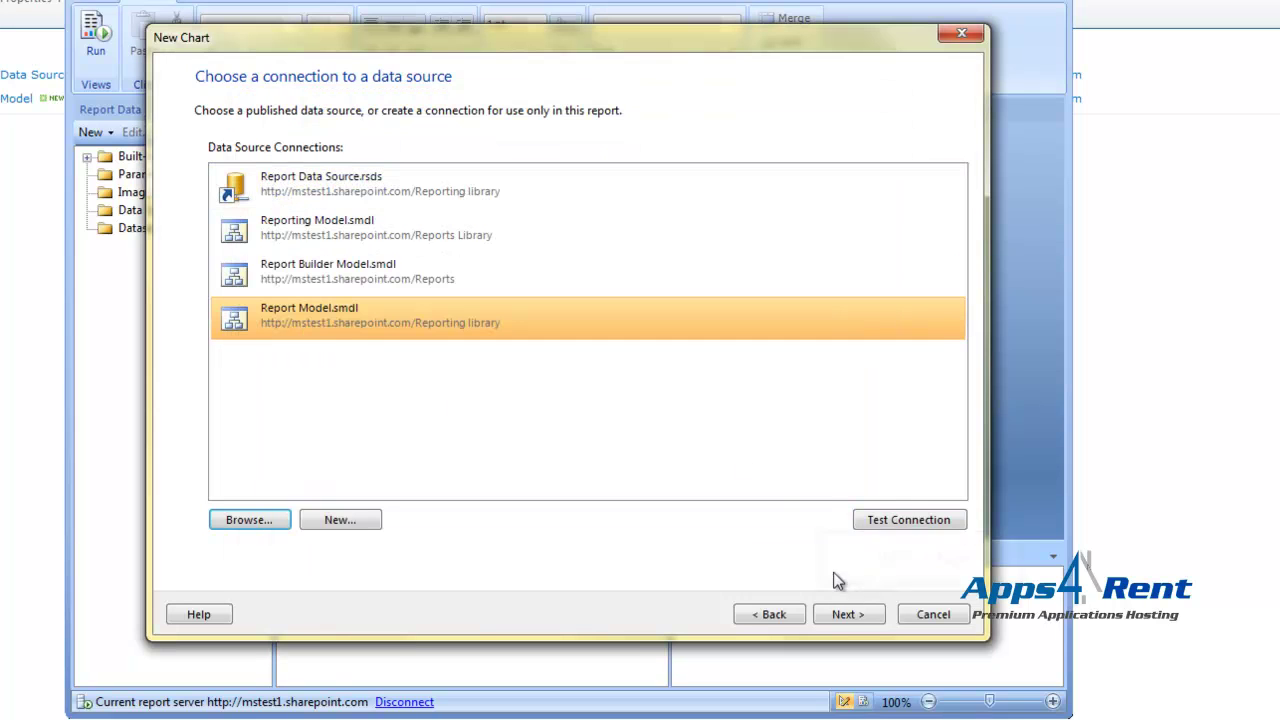
{"action": "left_click", "coordinate": [848, 616]}
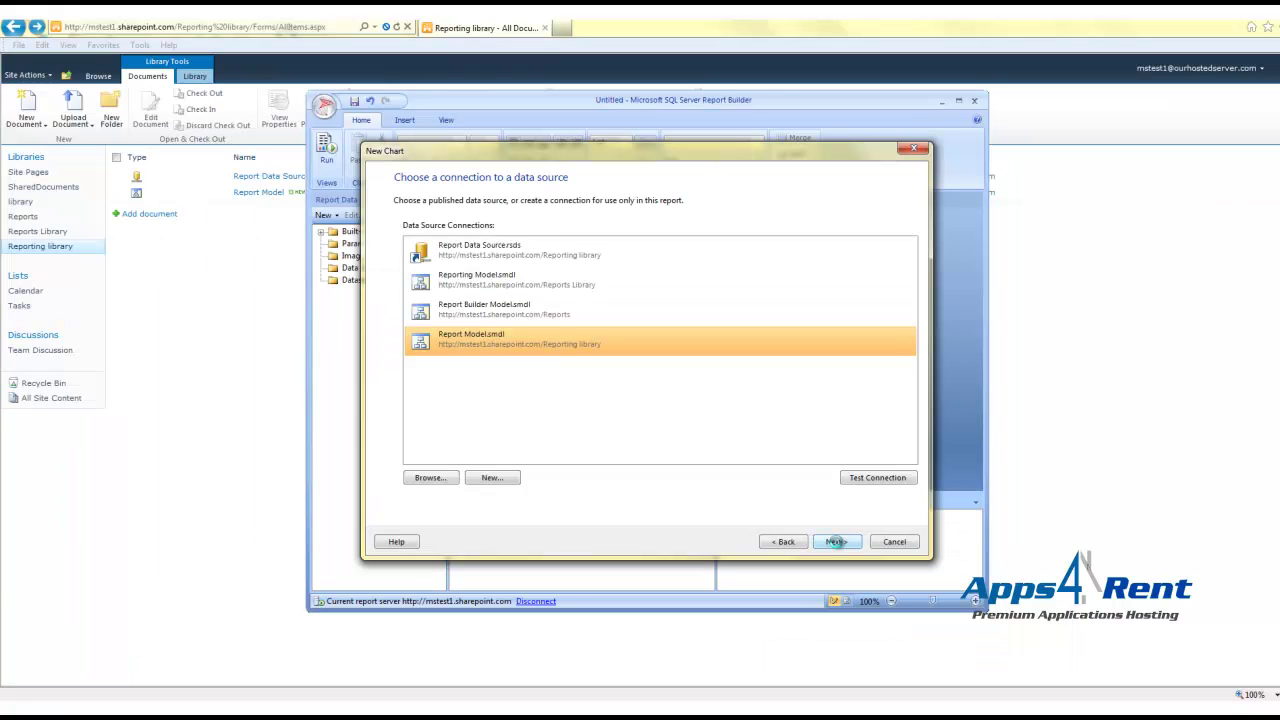
{"action": "left_click", "coordinate": [836, 541]}
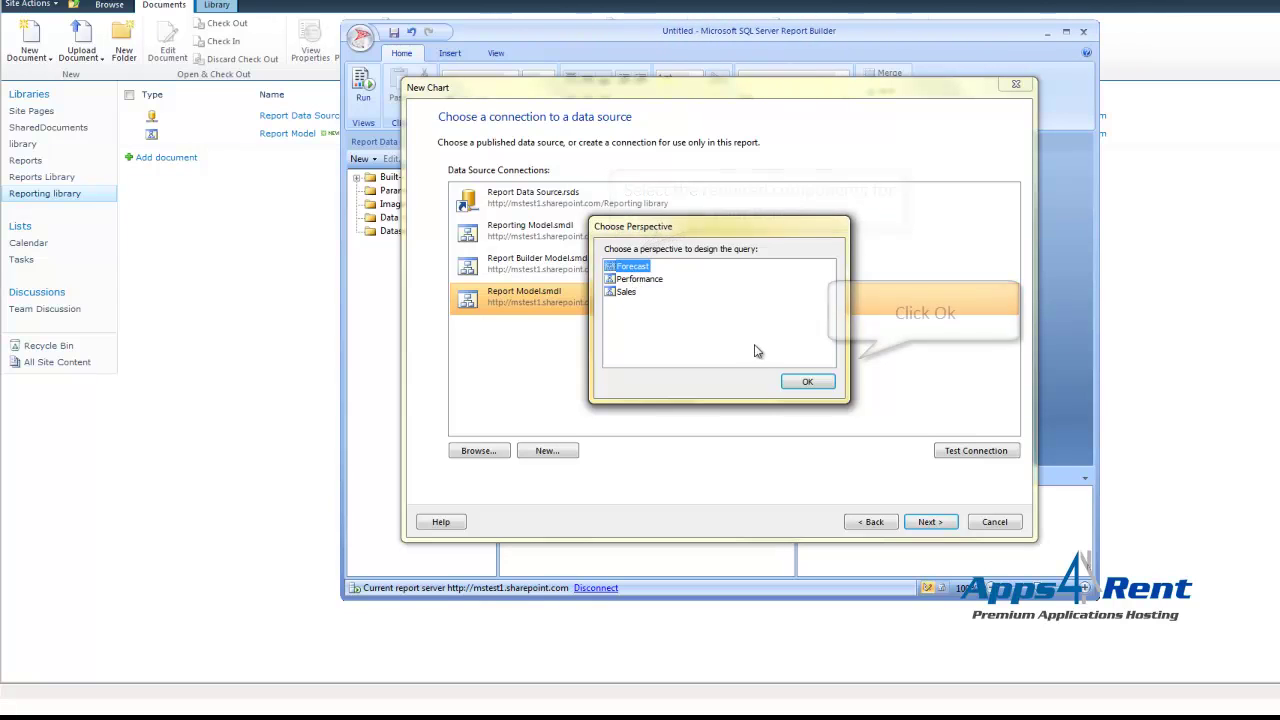
Choose the Sales perspective for designing the query.
{"action": "left_click", "coordinate": [626, 291]}
{"action": "left_click", "coordinate": [810, 383]}
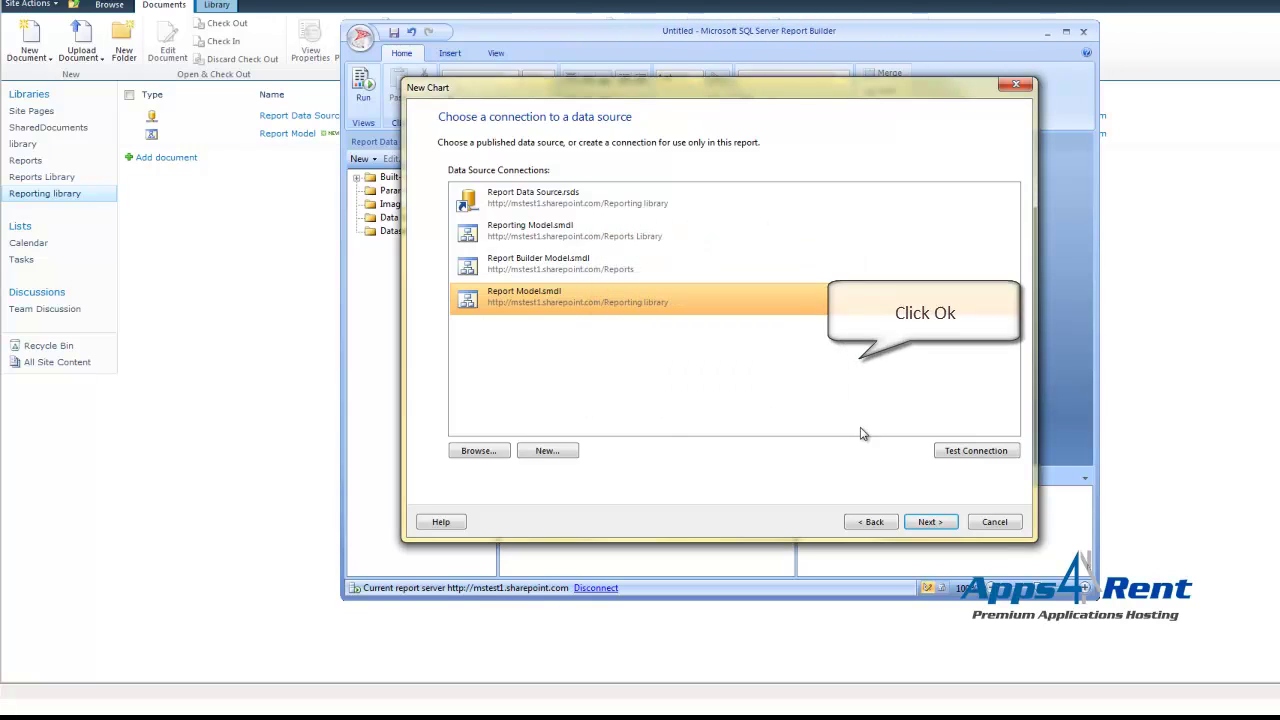
{"action": "left_click", "coordinate": [931, 522]}
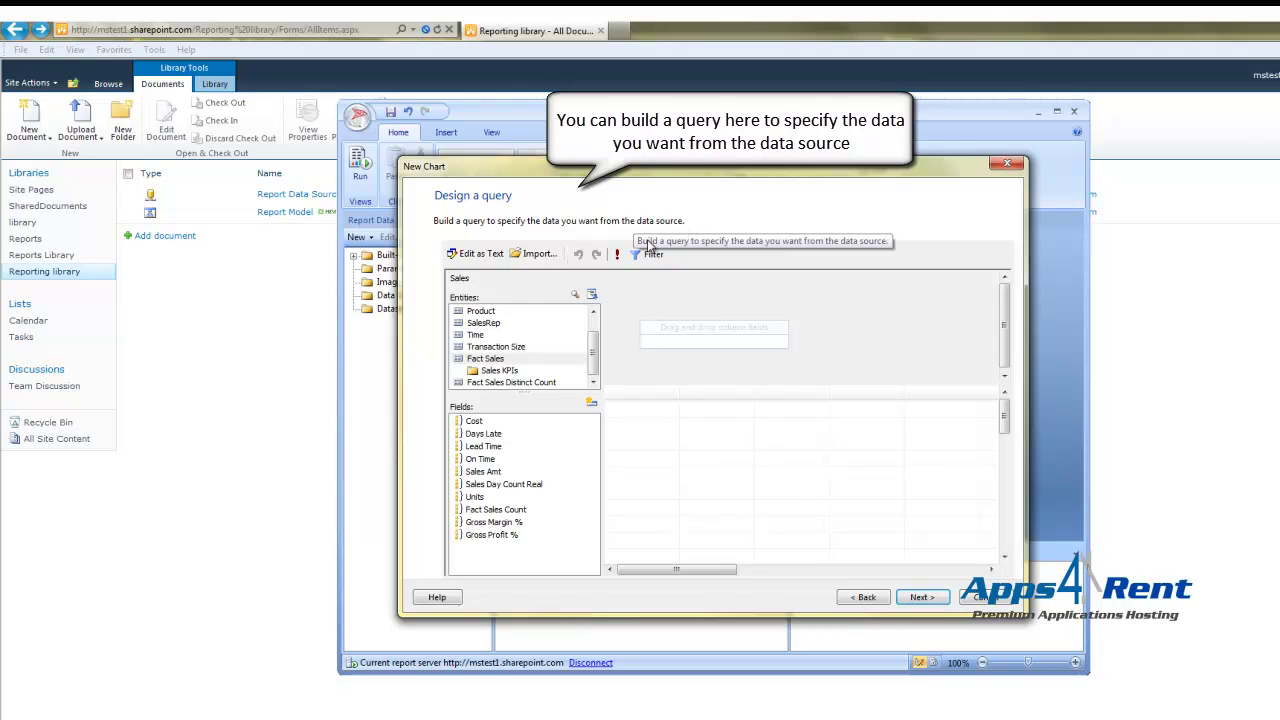
Add the Email, Phone and SalesRep Name fields of the SalesRep entity to the query.
{"action": "left_click", "coordinate": [476, 313]}
{"action": "left_click", "coordinate": [480, 323]}
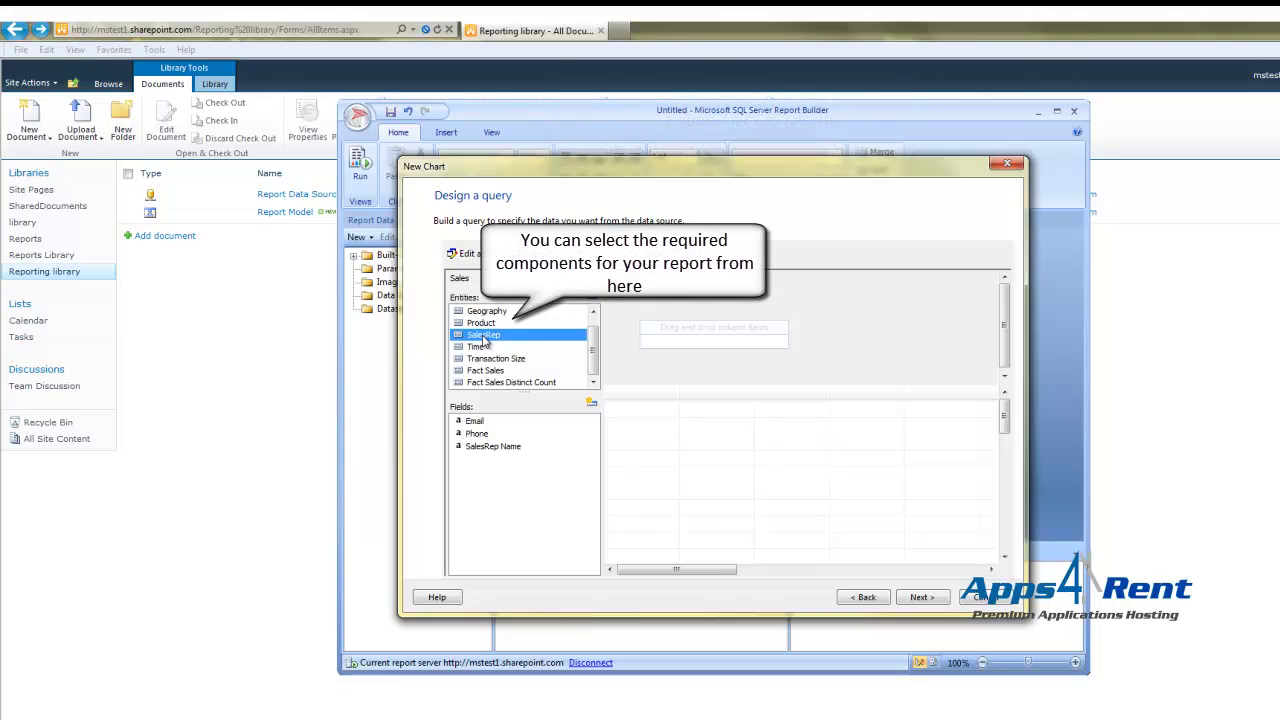
{"action": "left_click", "coordinate": [475, 423]}
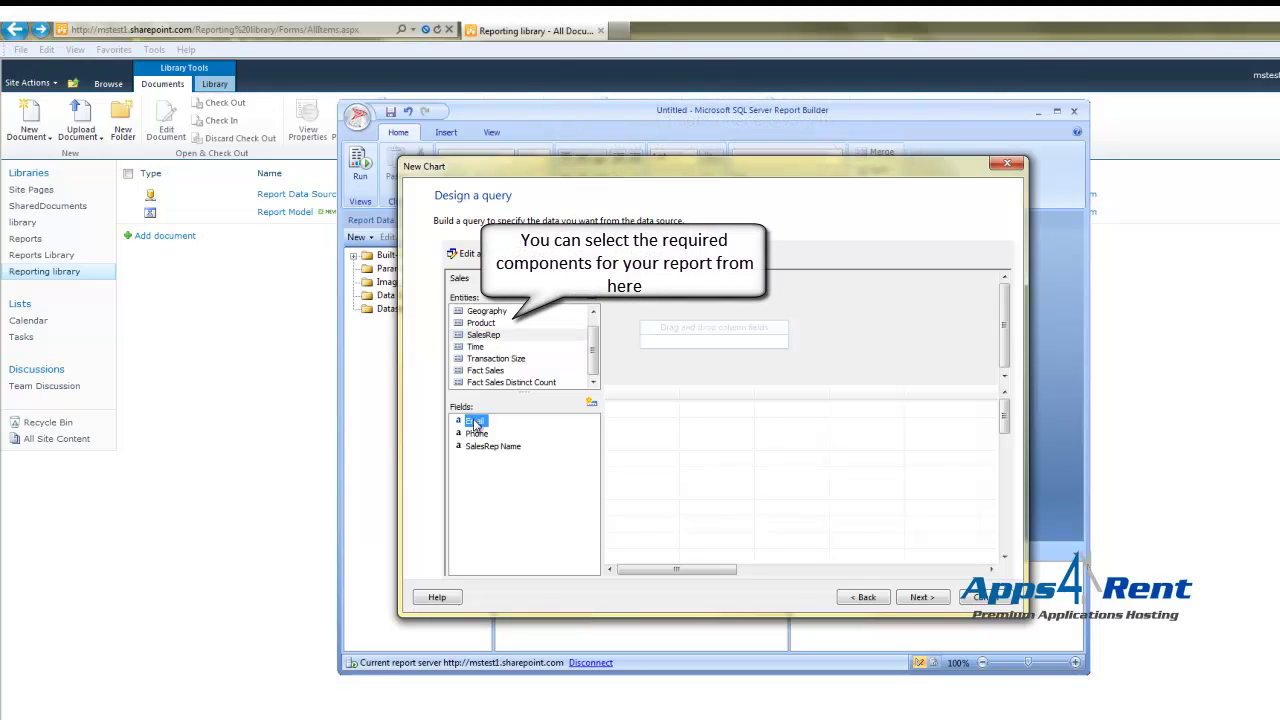
{"action": "left_click", "coordinate": [488, 446]}
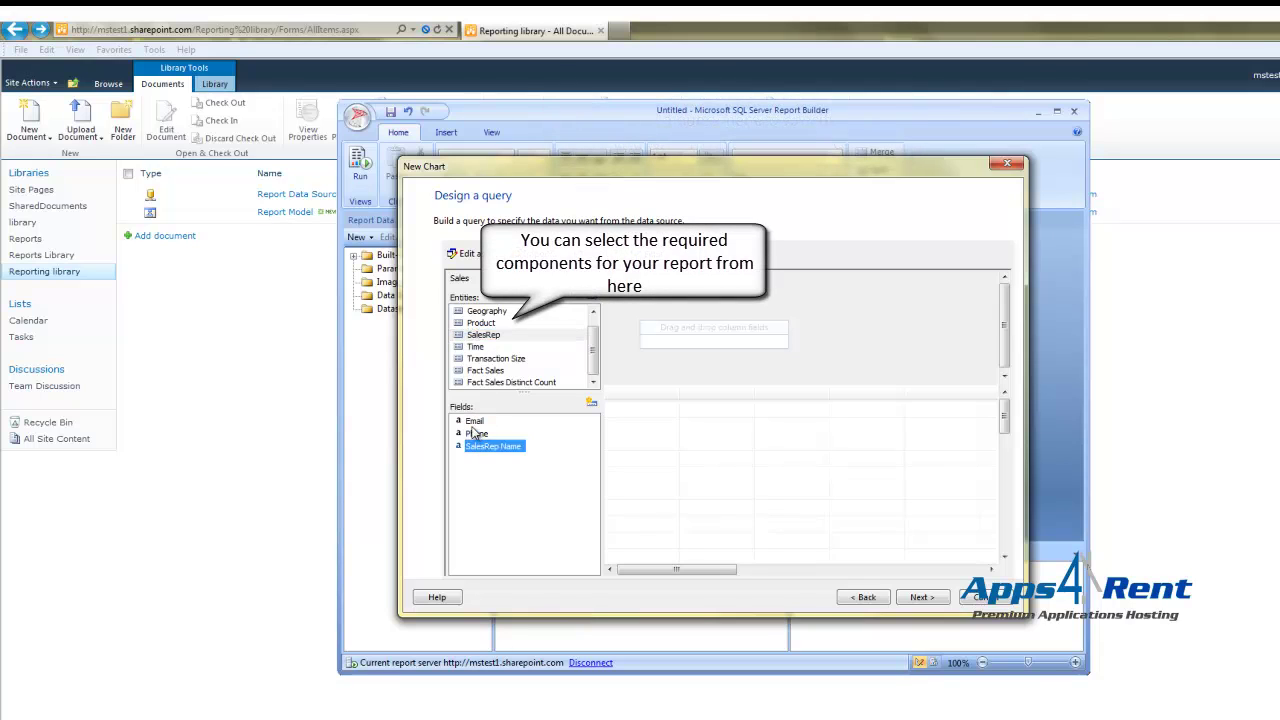
{"action": "left_click", "coordinate": [463, 423]}
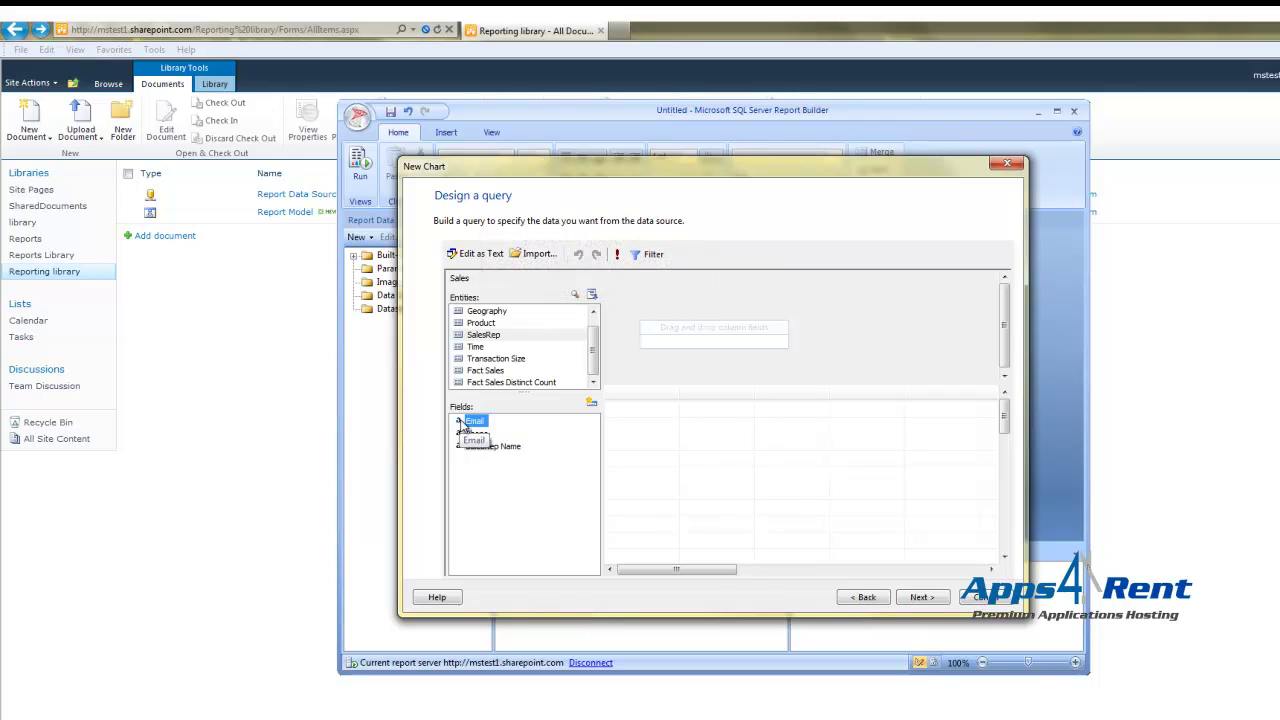
{"action": "left_click_drag", "start_coordinate": [473, 424], "coordinate": [674, 336]}
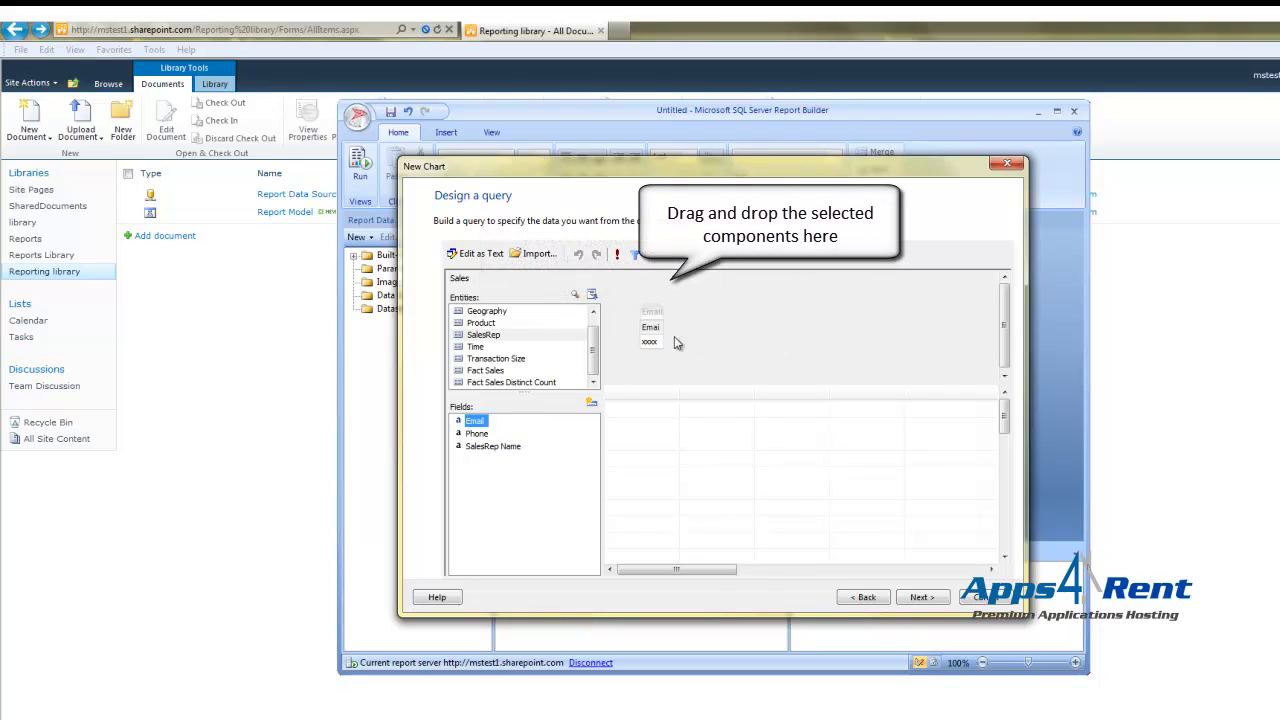
{"action": "left_click_drag", "start_coordinate": [477, 433], "coordinate": [660, 357]}
{"action": "left_click", "coordinate": [477, 452]}
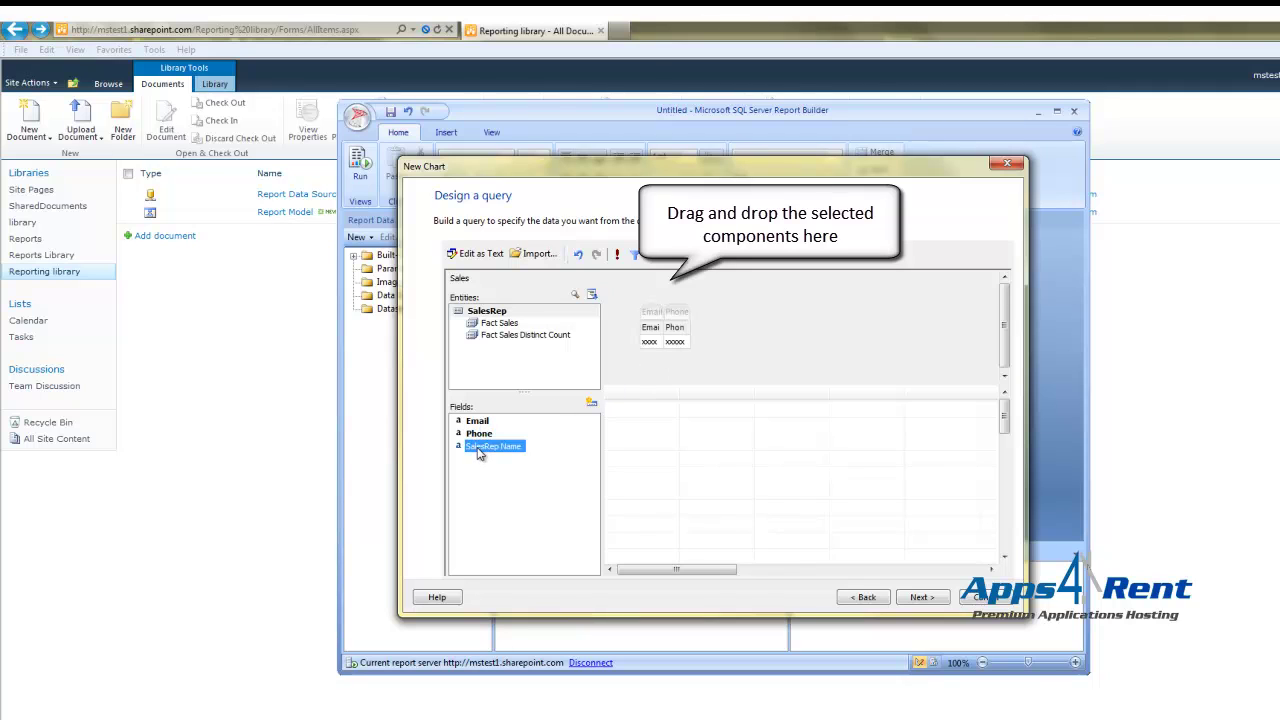
{"action": "left_click_drag", "start_coordinate": [474, 447], "coordinate": [729, 323]}
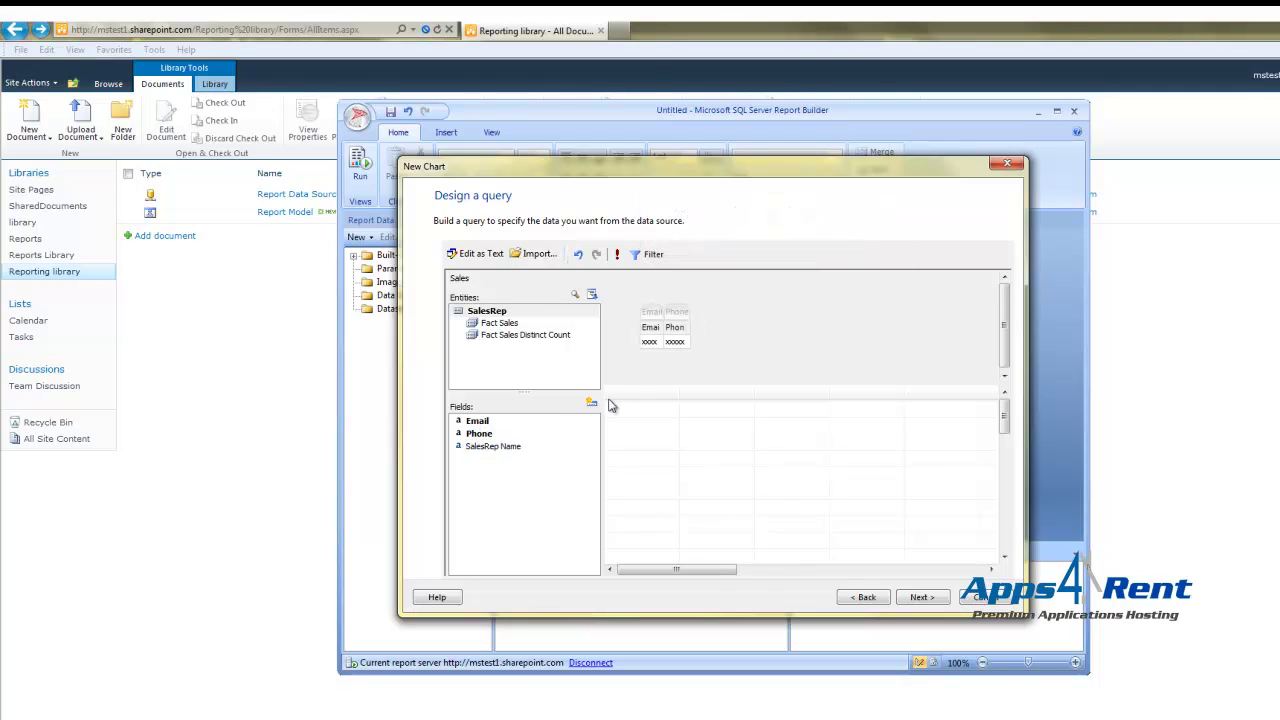
{"action": "left_click_drag", "start_coordinate": [512, 457], "coordinate": [720, 330]}
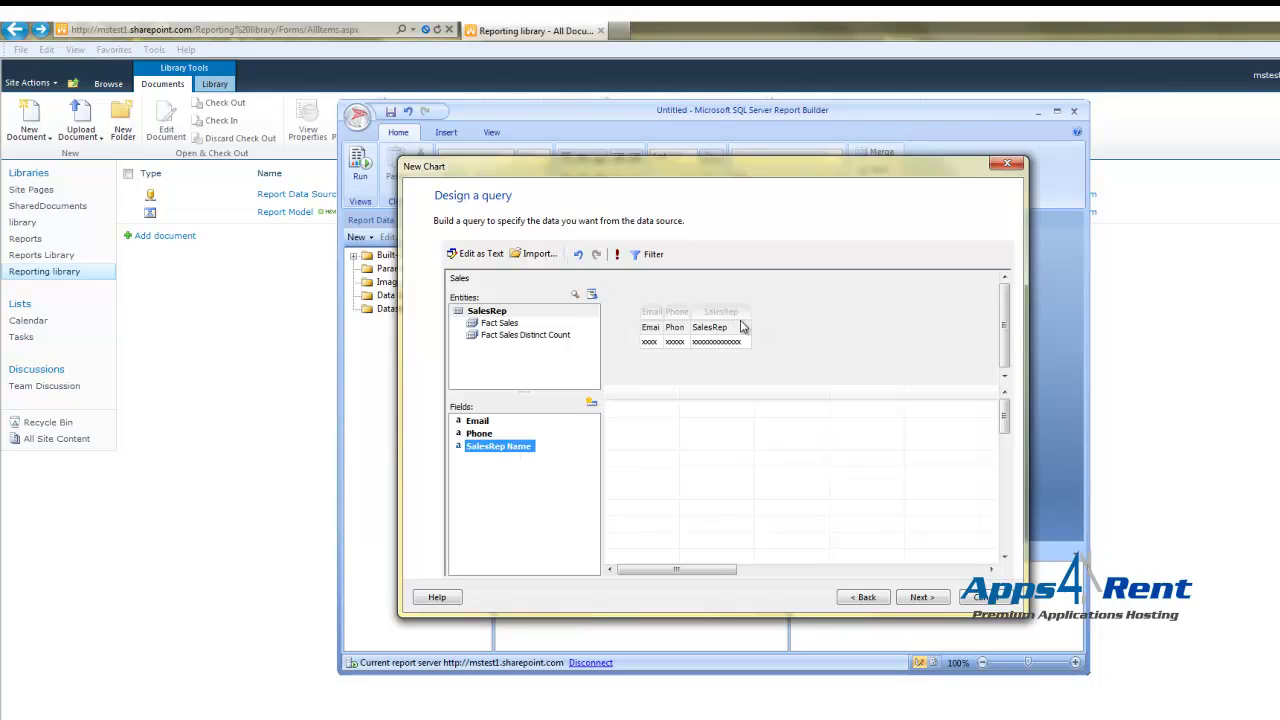
Add the Cost and Gross Profit % fields of the Fact Sales entity to the query after SalesRep Name.
{"action": "left_click", "coordinate": [505, 326]}
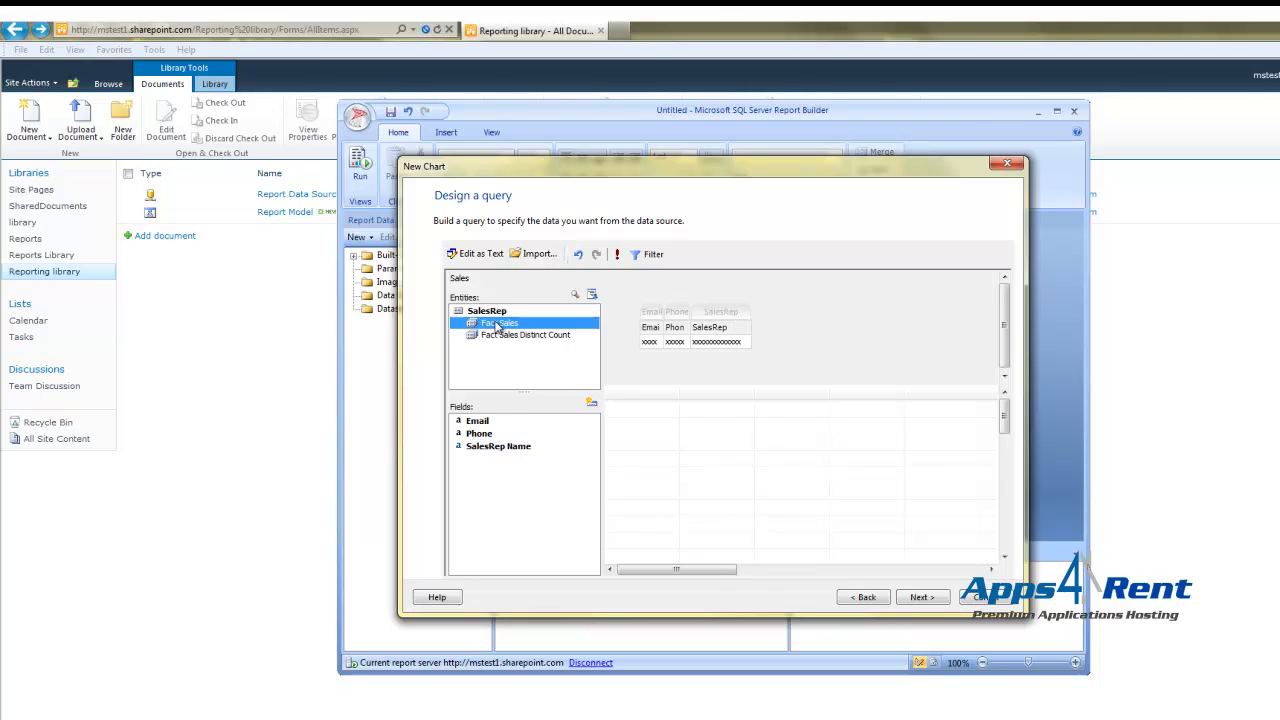
{"action": "left_click", "coordinate": [594, 384]}
{"action": "left_click_drag", "start_coordinate": [596, 360], "coordinate": [600, 336]}
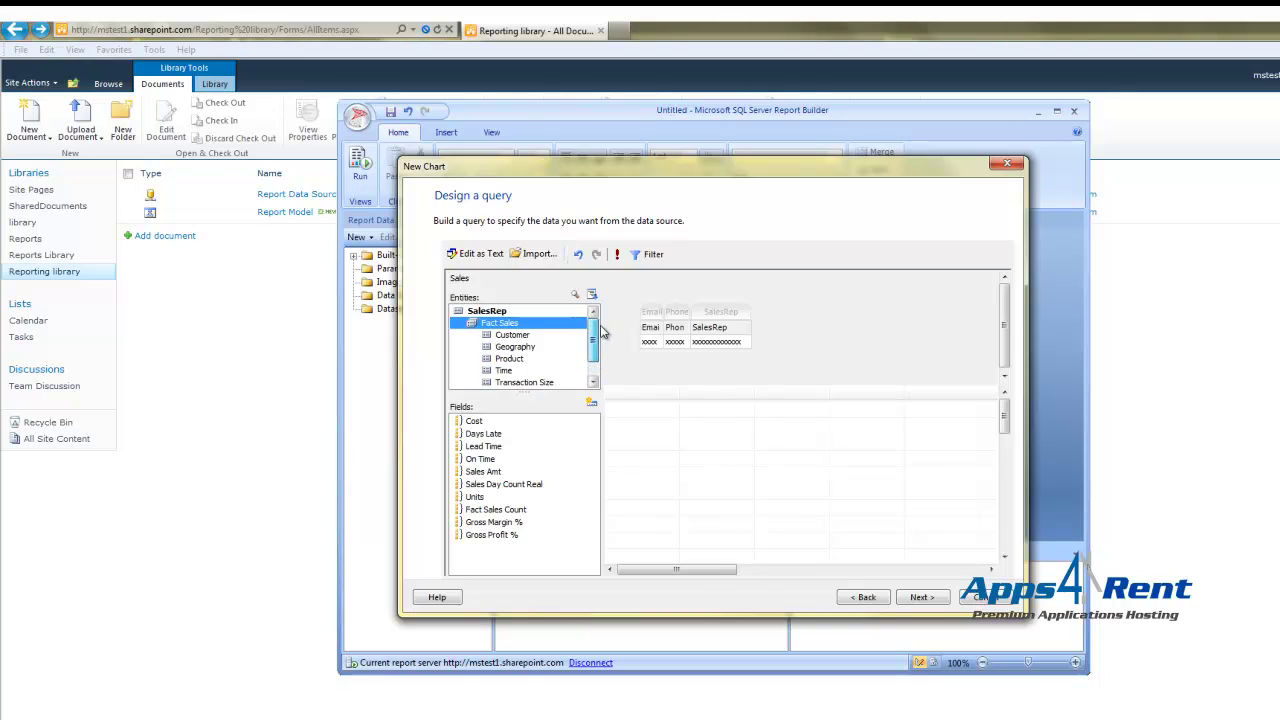
{"action": "left_click", "coordinate": [478, 422]}
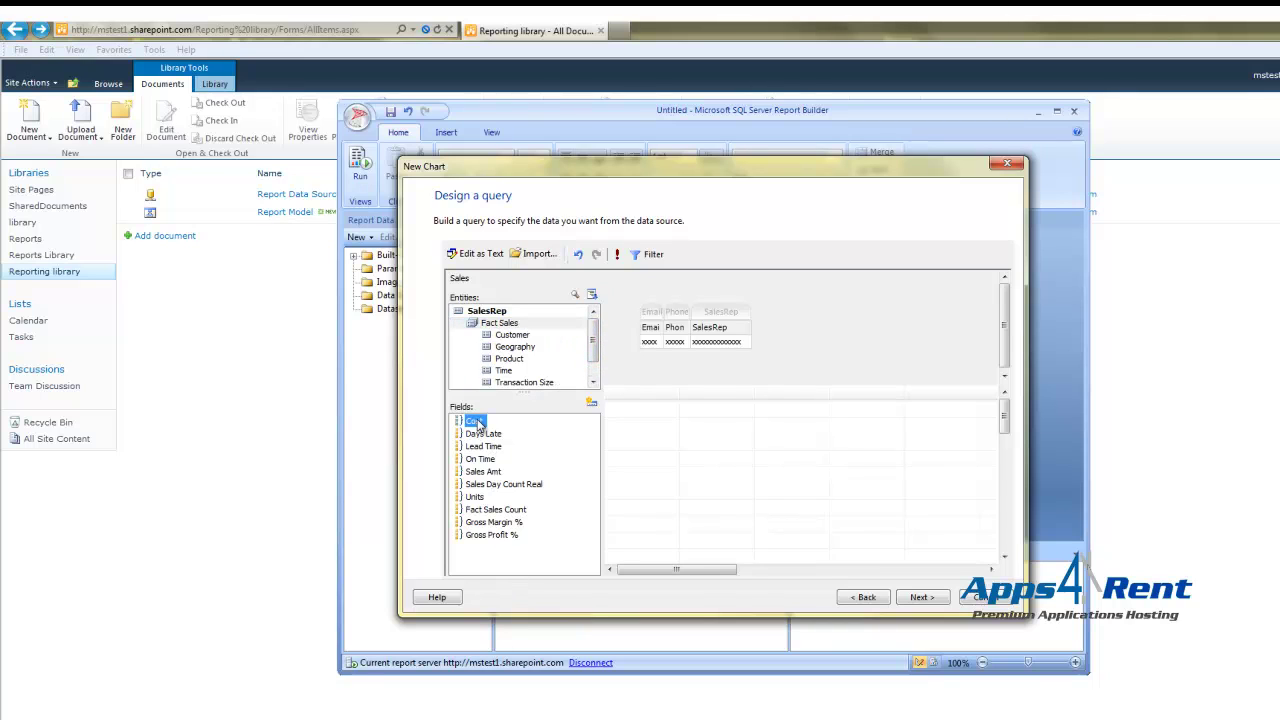
{"action": "left_click", "coordinate": [758, 336]}
{"action": "double_click", "coordinate": [472, 422]}
{"action": "double_click", "coordinate": [490, 535]}
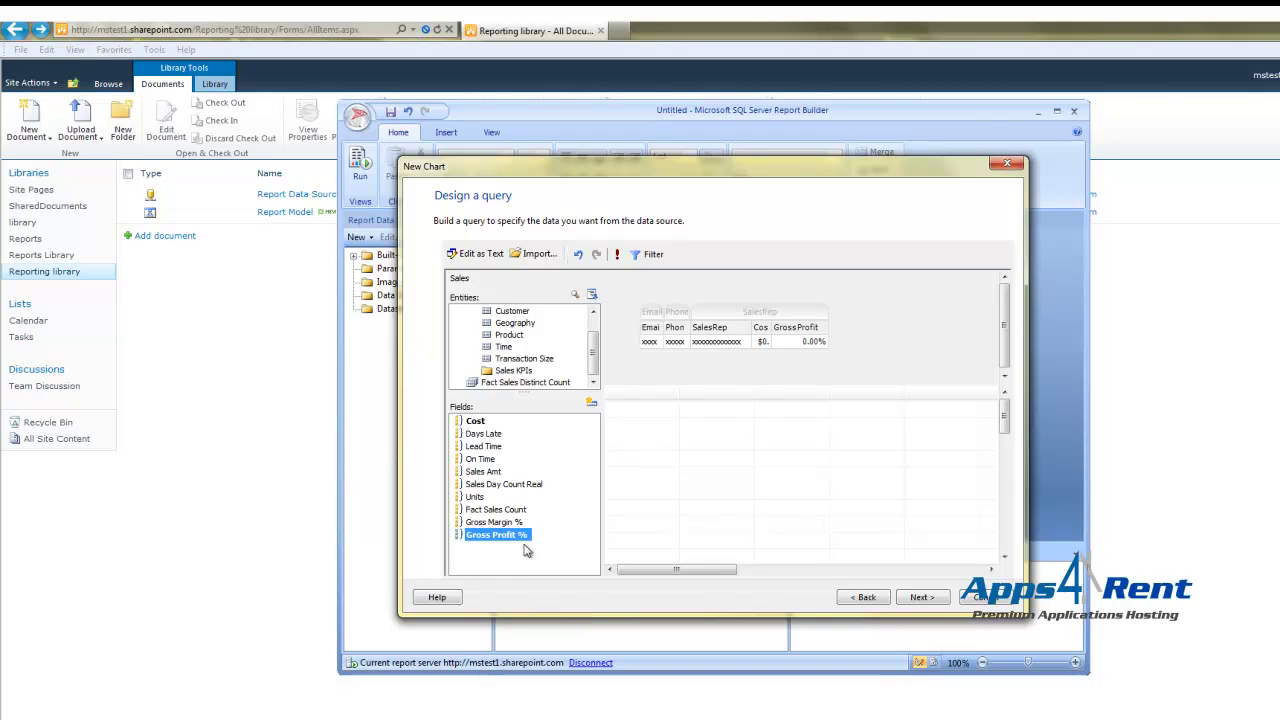
Accept the query design and continue with Column as the chart type.
{"action": "left_click", "coordinate": [913, 600]}
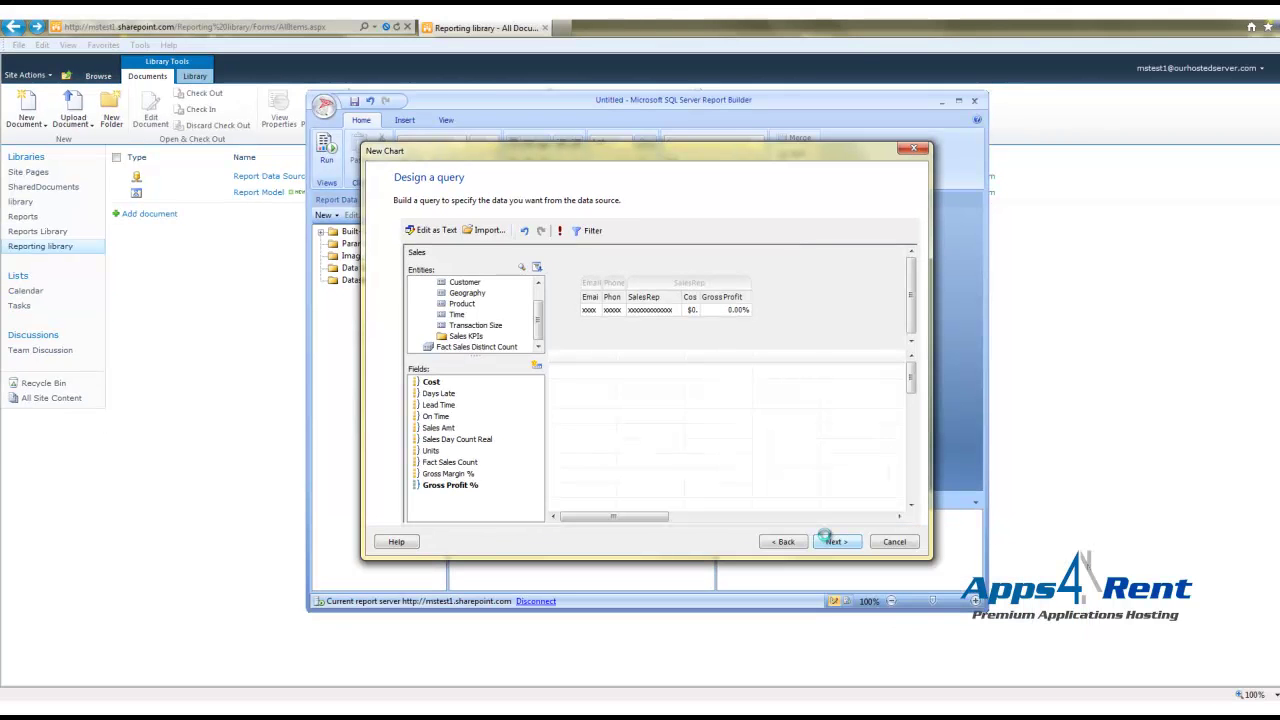
{"action": "left_click", "coordinate": [826, 539]}
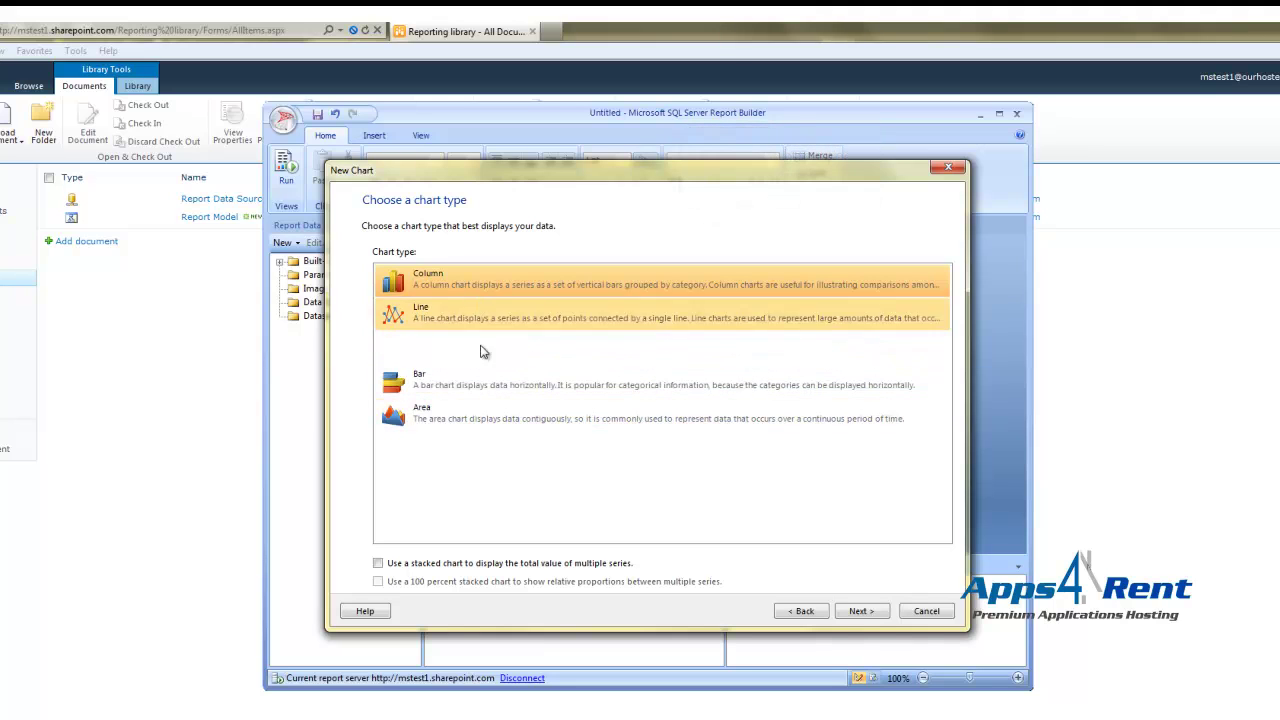
{"action": "left_click", "coordinate": [855, 612]}
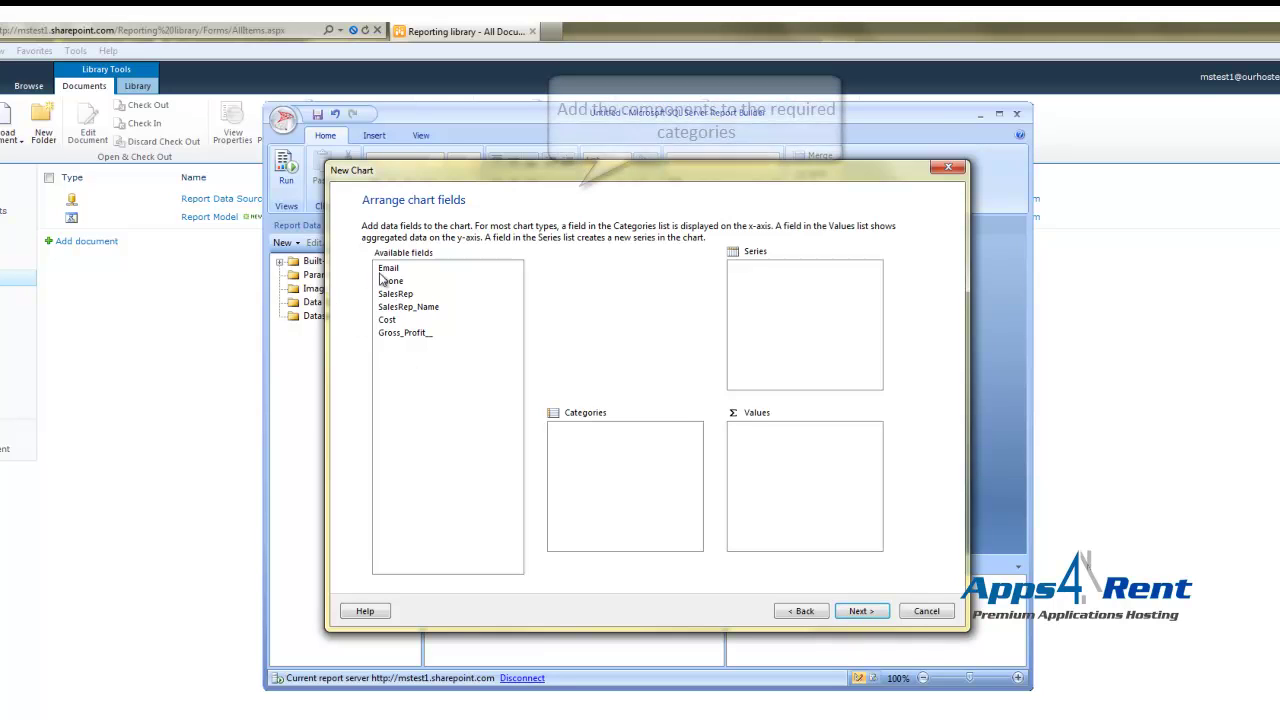
Assign Email and two entries of Phone to the chart's Categories, and SalesRep and SalesRep_Name to its Series.
{"action": "left_click_drag", "start_coordinate": [388, 268], "coordinate": [556, 436]}
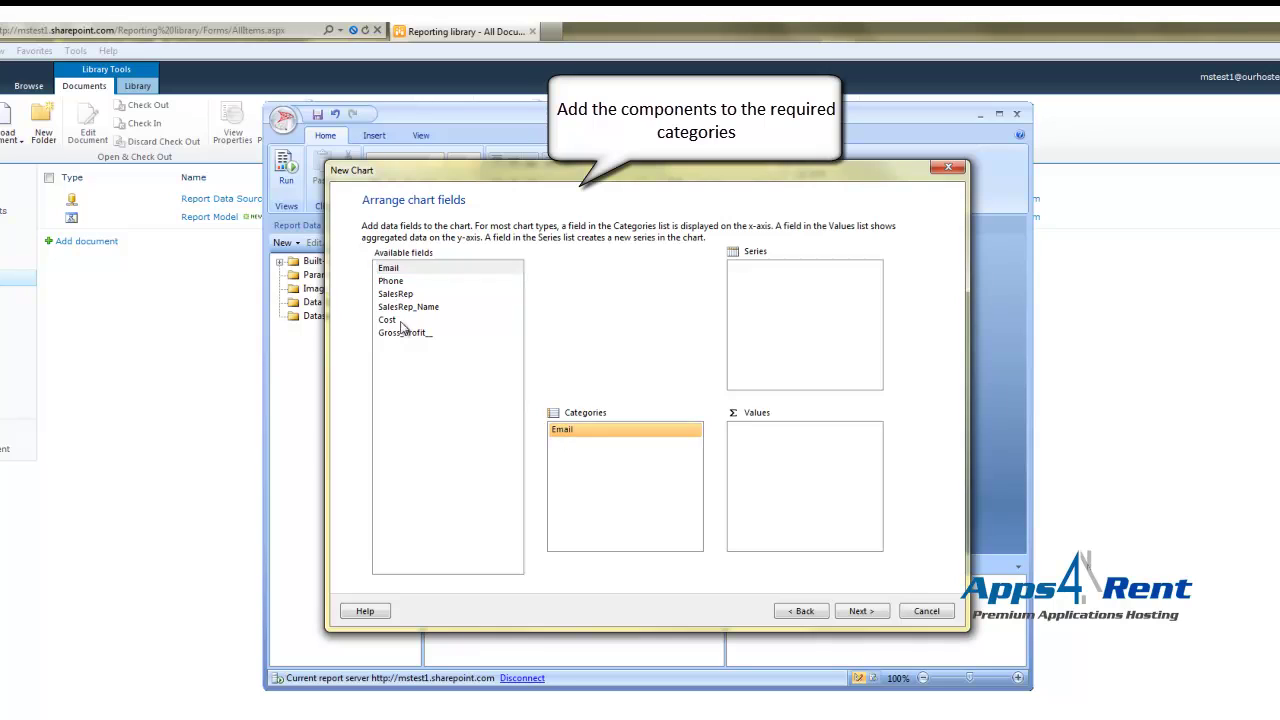
{"action": "left_click", "coordinate": [389, 289]}
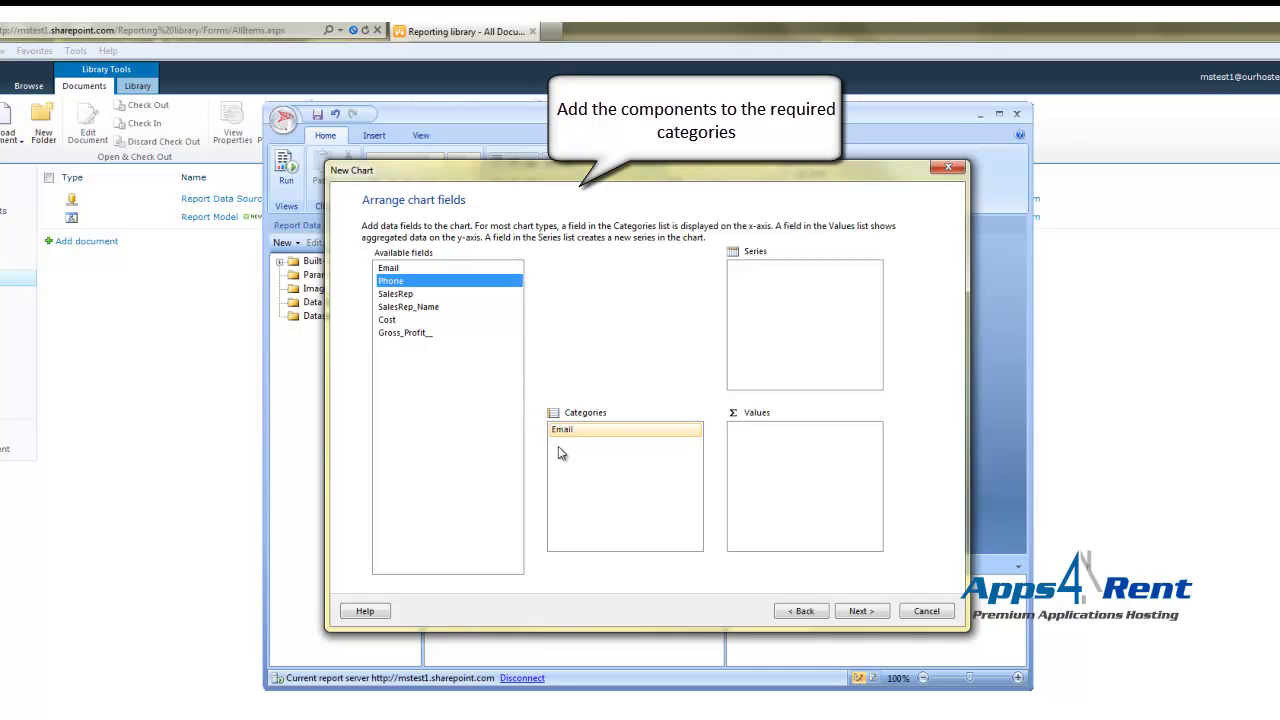
{"action": "left_click_drag", "start_coordinate": [396, 287], "coordinate": [570, 460]}
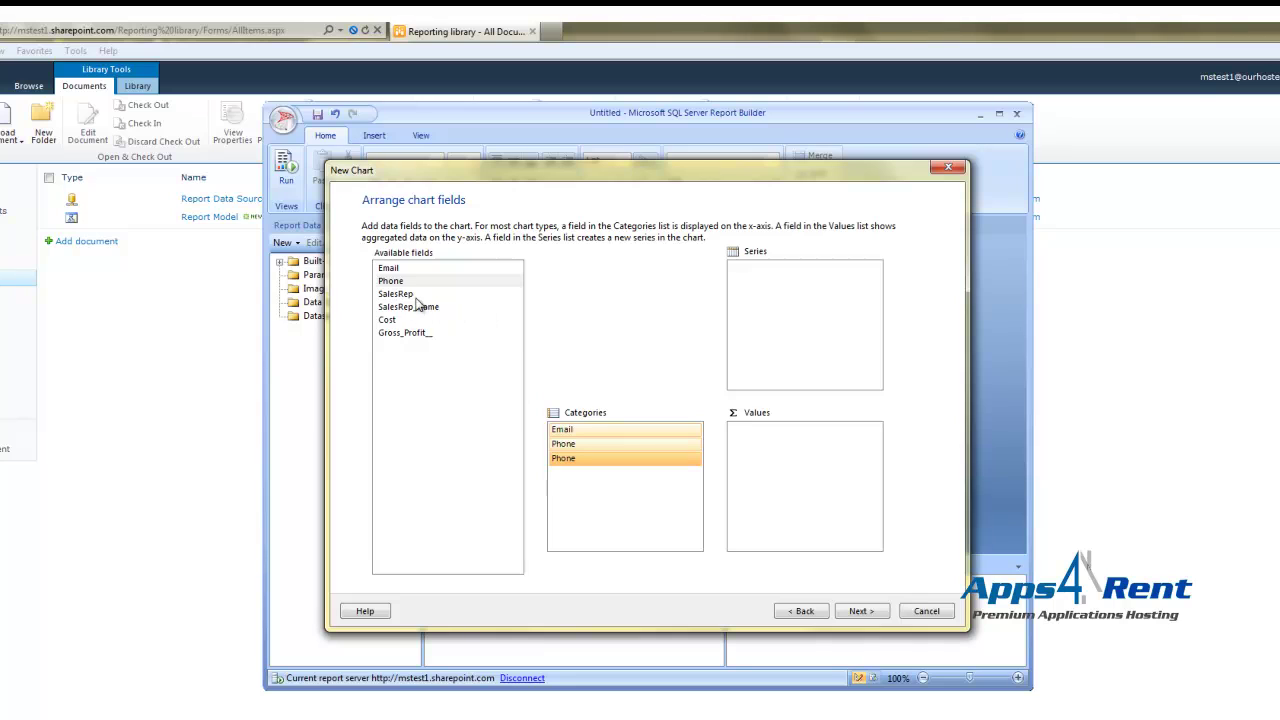
{"action": "left_click_drag", "start_coordinate": [411, 298], "coordinate": [745, 300]}
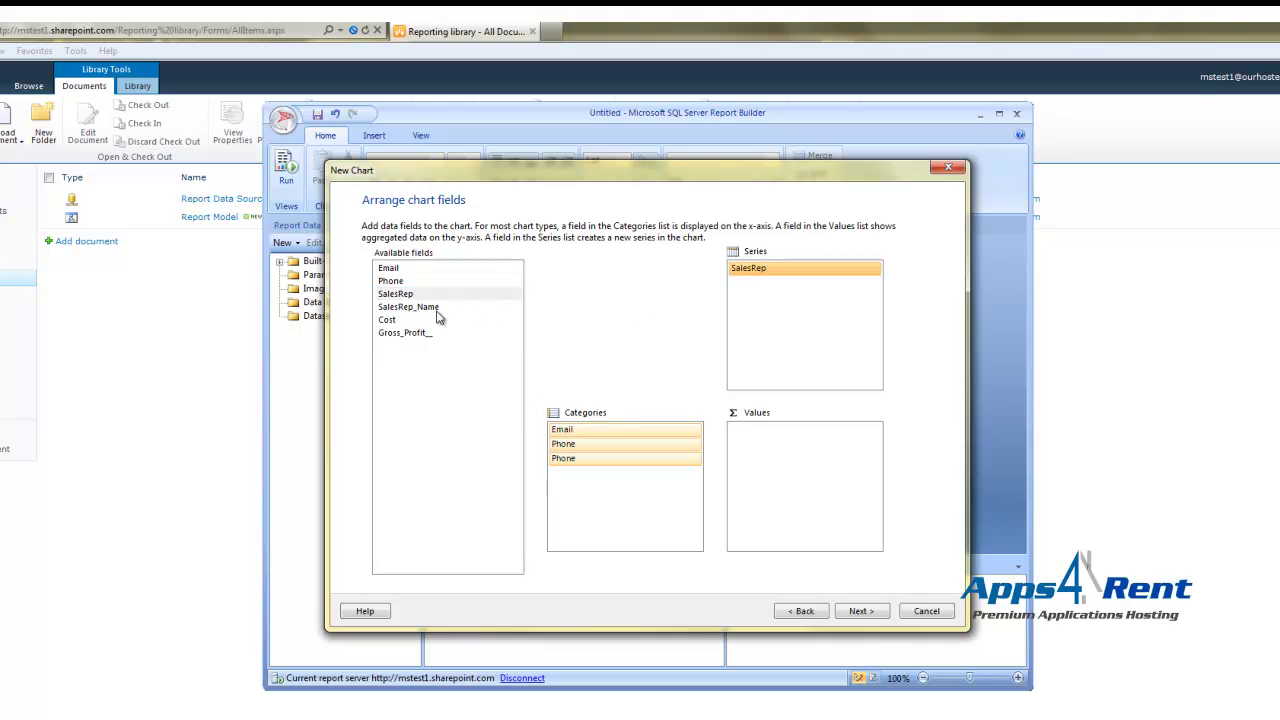
{"action": "left_click_drag", "start_coordinate": [408, 314], "coordinate": [752, 296]}
Add Cost and Gross_Profit__ to the chart's Values, aggregate both with Avg, and continue to the style choice.
{"action": "left_click", "coordinate": [387, 320]}
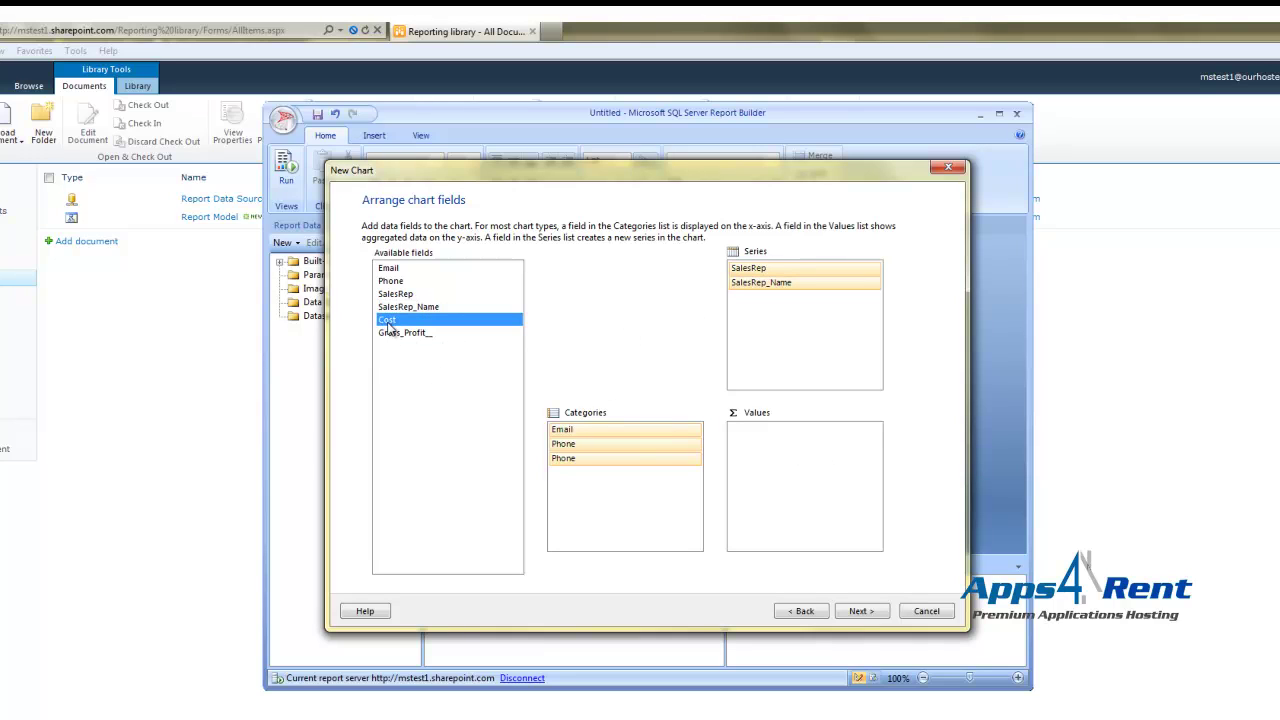
{"action": "left_click_drag", "start_coordinate": [389, 325], "coordinate": [752, 436]}
{"action": "left_click_drag", "start_coordinate": [397, 338], "coordinate": [740, 456]}
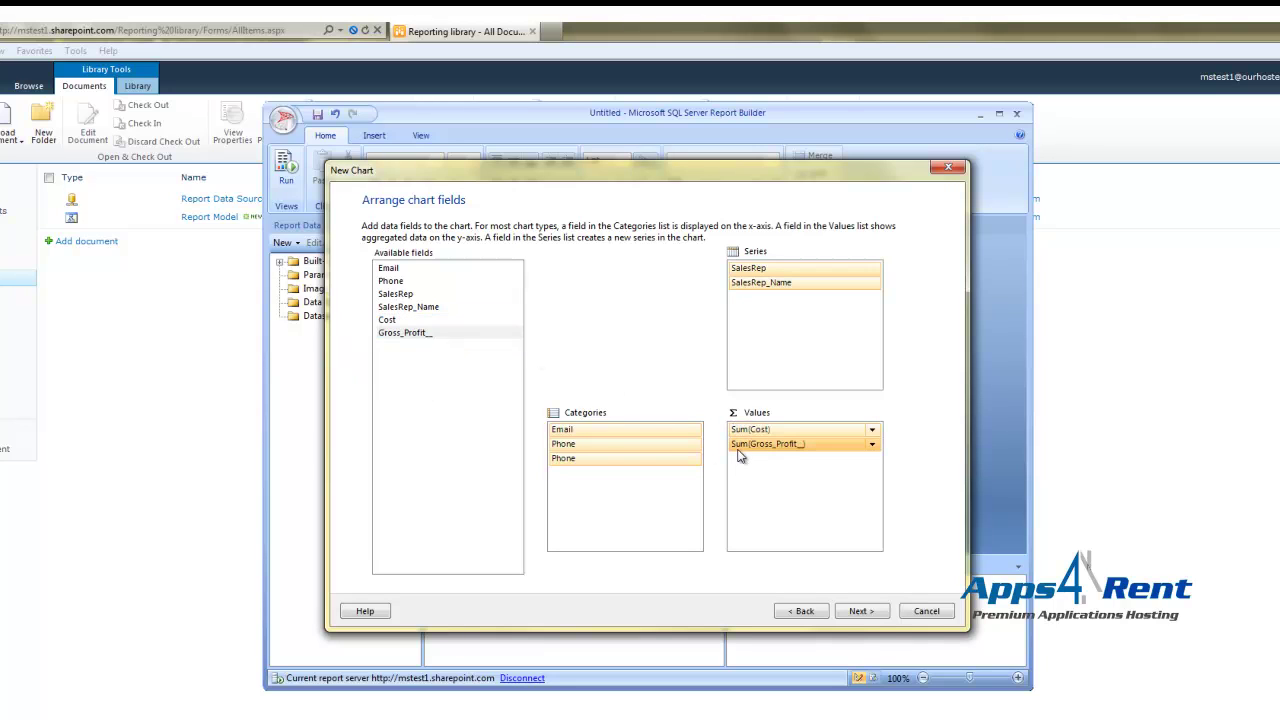
{"action": "left_click", "coordinate": [872, 429]}
{"action": "left_click", "coordinate": [901, 460]}
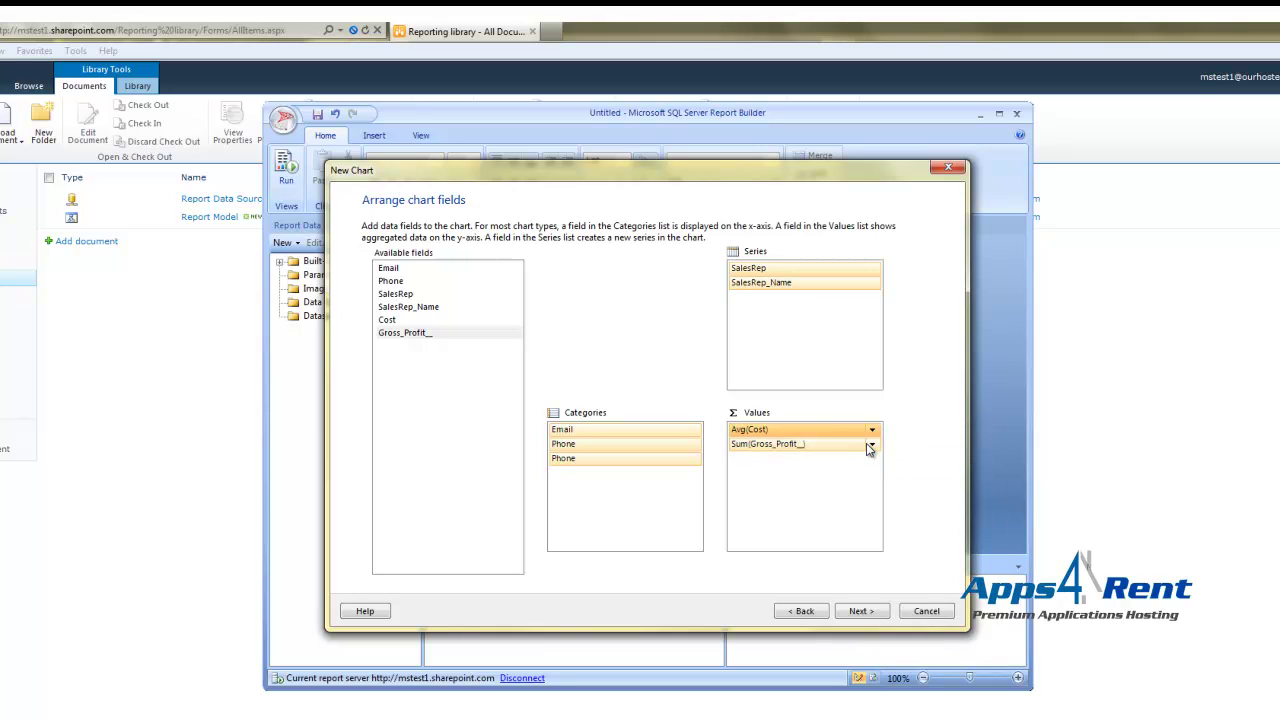
{"action": "left_click", "coordinate": [872, 443]}
{"action": "left_click", "coordinate": [902, 474]}
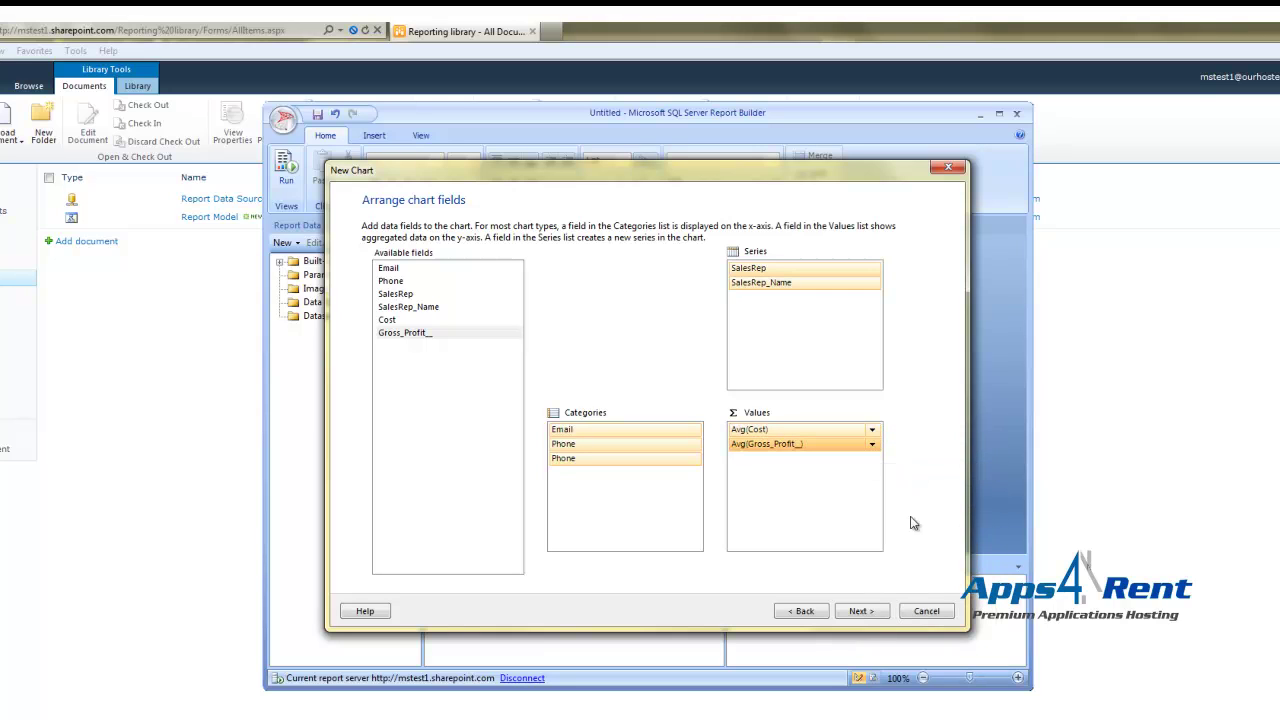
{"action": "left_click", "coordinate": [856, 615]}
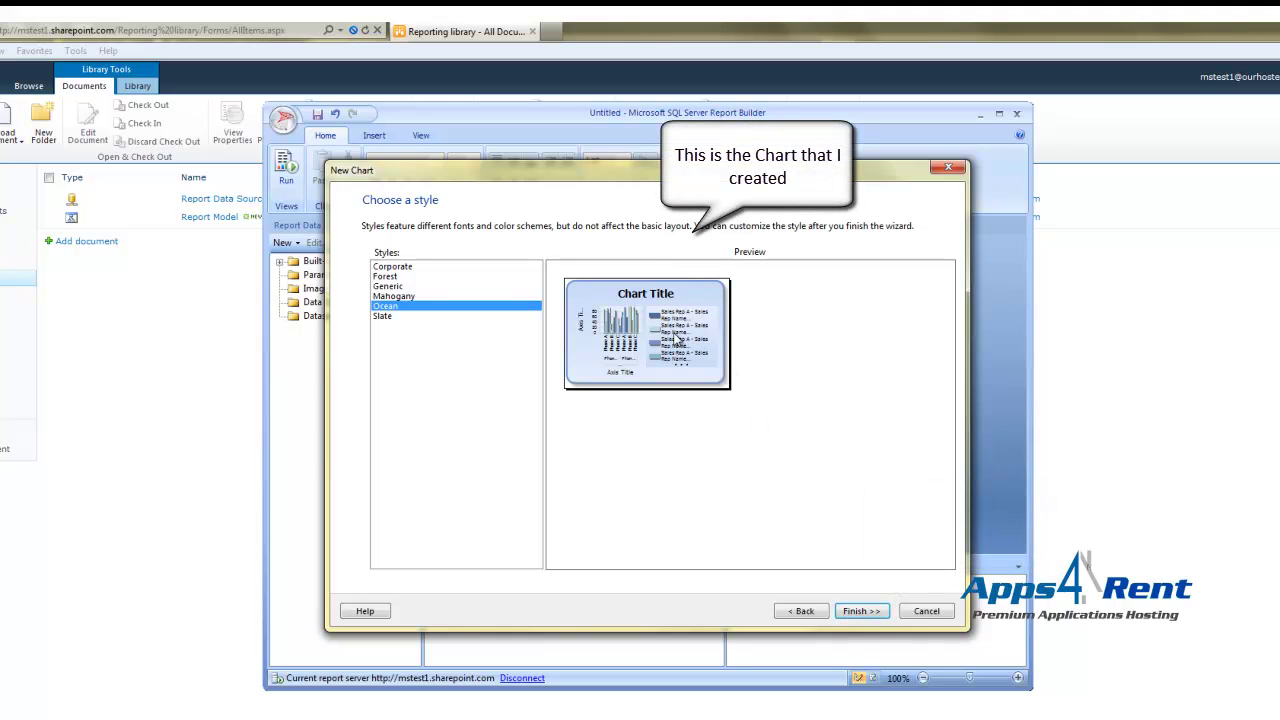
Preview the available chart styles, choose Slate and finish the chart wizard.
{"action": "left_click", "coordinate": [391, 270]}
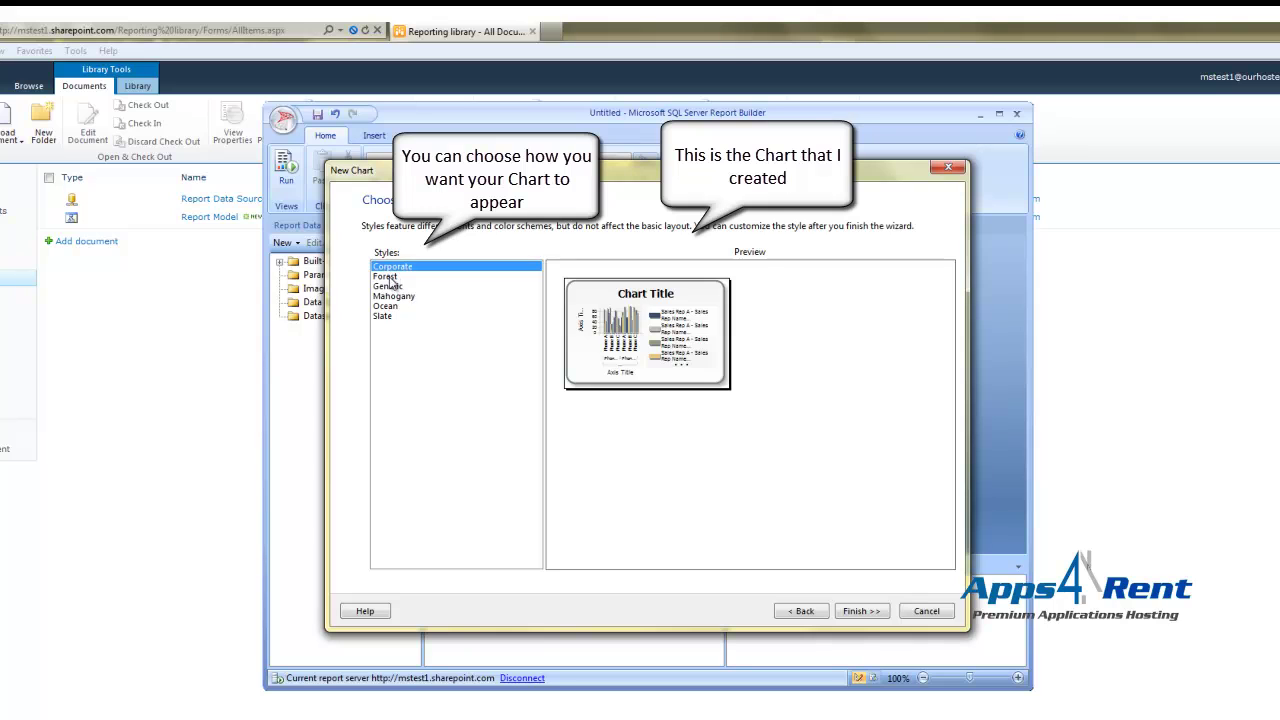
{"action": "left_click", "coordinate": [389, 278]}
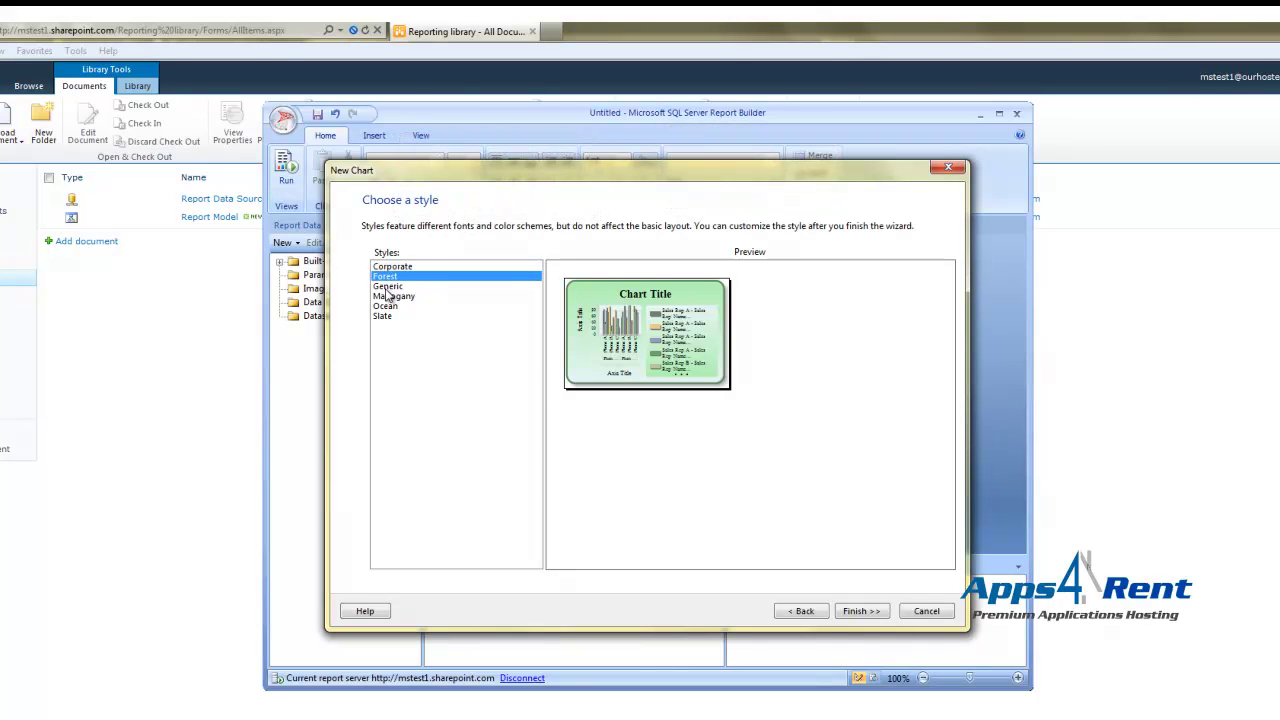
{"action": "left_click", "coordinate": [387, 288]}
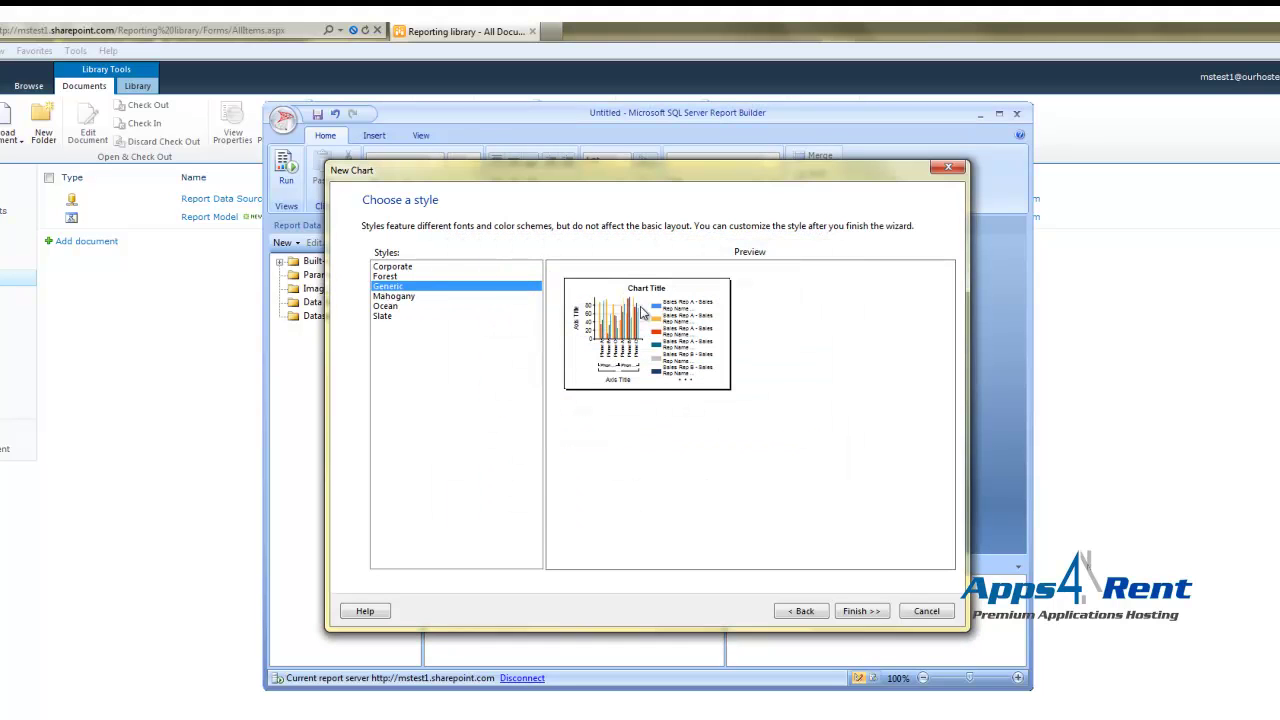
{"action": "left_click", "coordinate": [408, 297]}
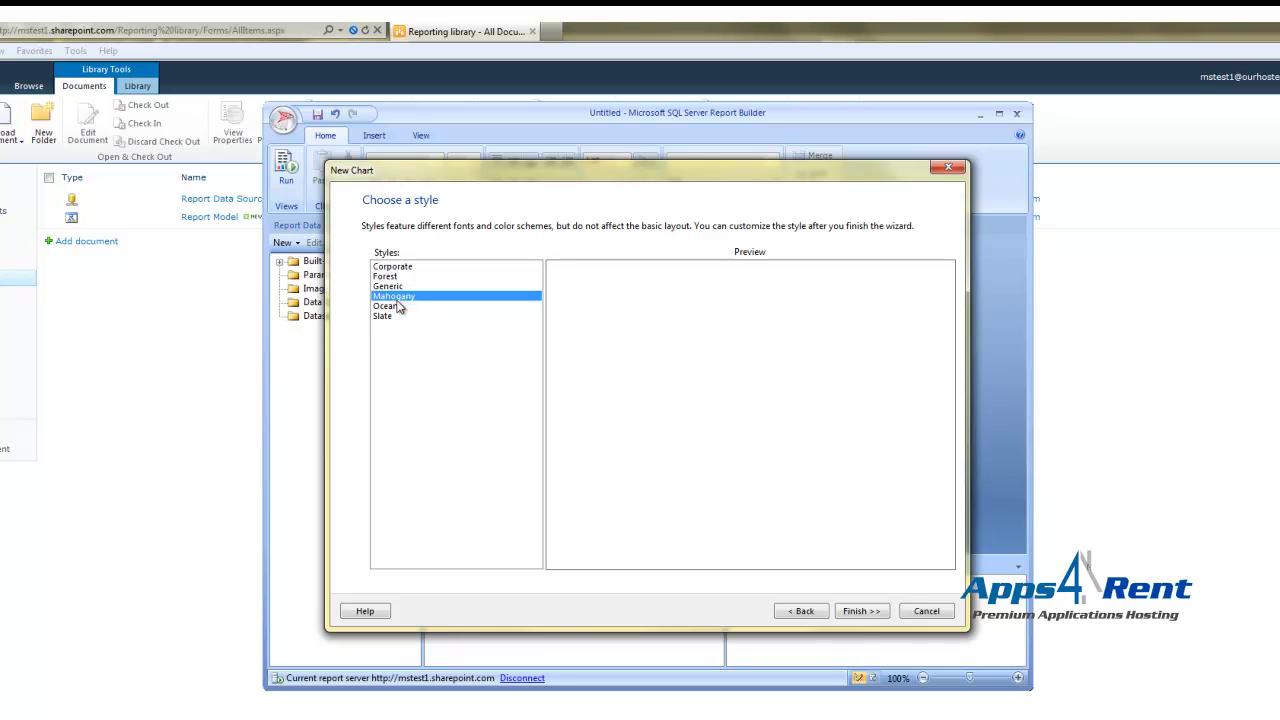
{"action": "left_click", "coordinate": [380, 309]}
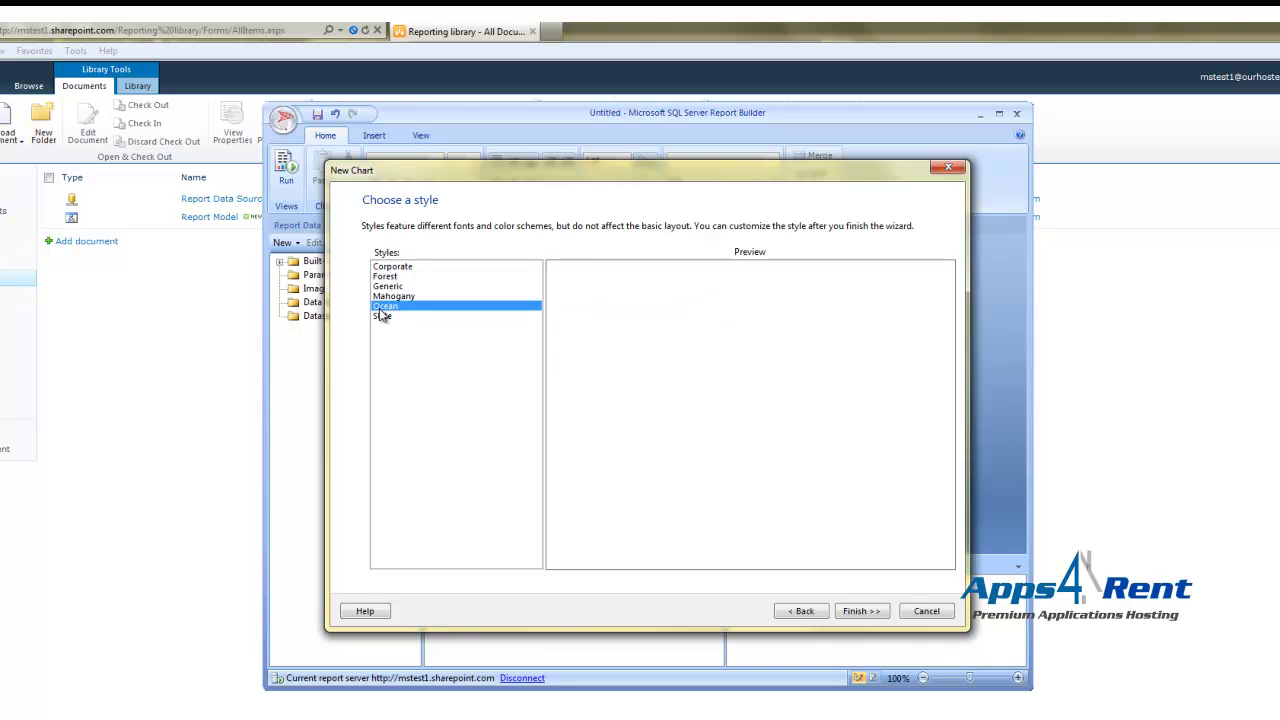
{"action": "left_click", "coordinate": [383, 317]}
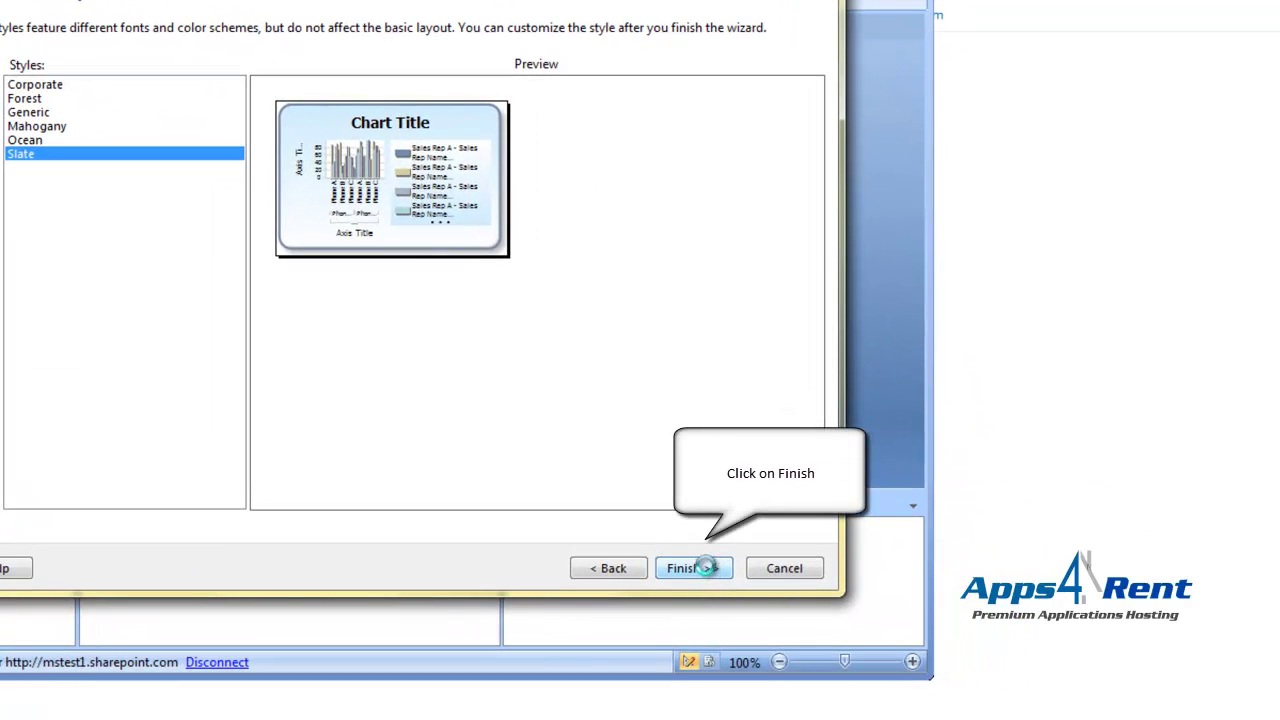
{"action": "left_click", "coordinate": [705, 567]}
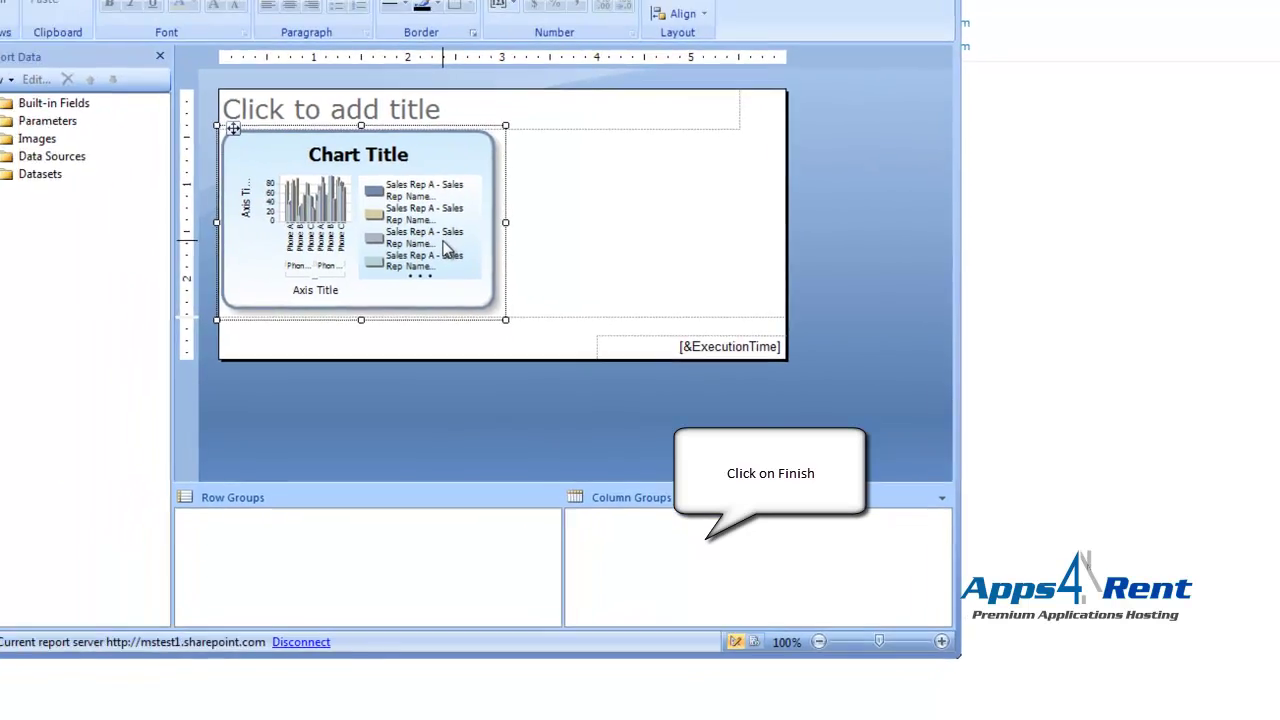
Enlarge the chart in width and height on the report's design surface.
{"action": "left_click", "coordinate": [447, 248]}
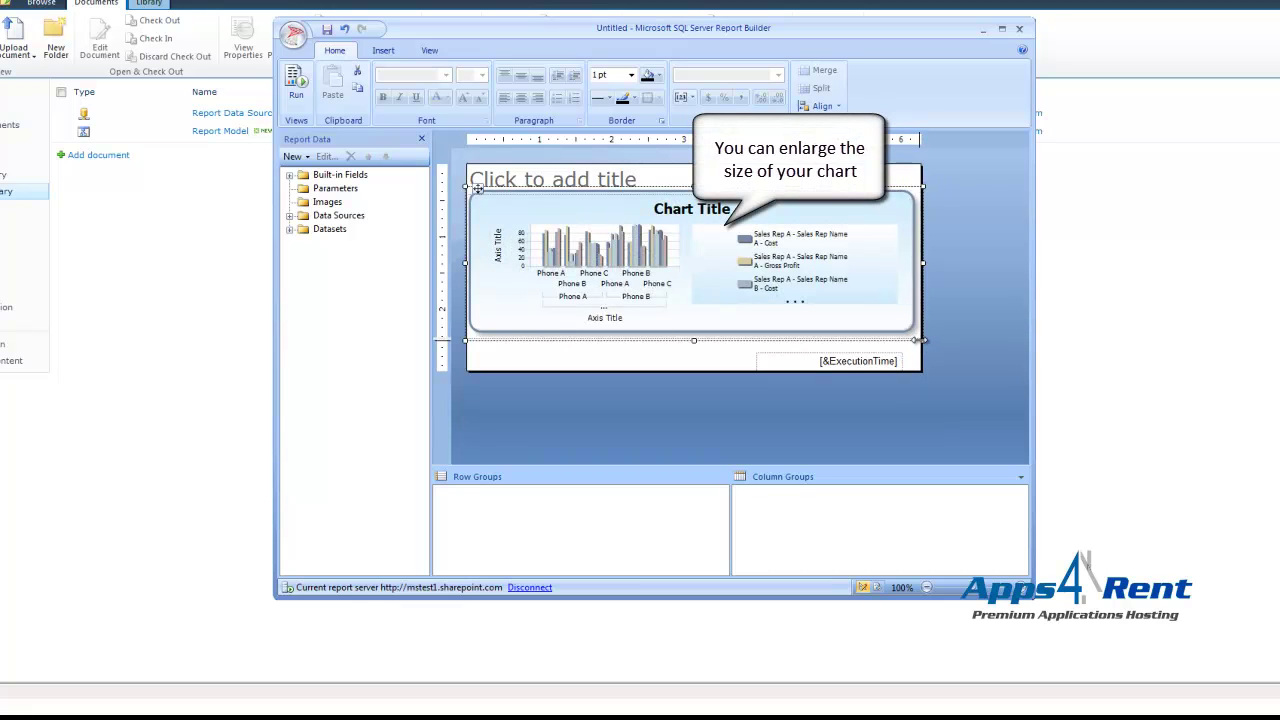
{"action": "mouse_move", "coordinate": [918, 340]}
{"action": "left_mouse_down"}
{"action": "mouse_move", "coordinate": [955, 362]}
{"action": "mouse_move", "coordinate": [920, 328]}
{"action": "left_mouse_up"}
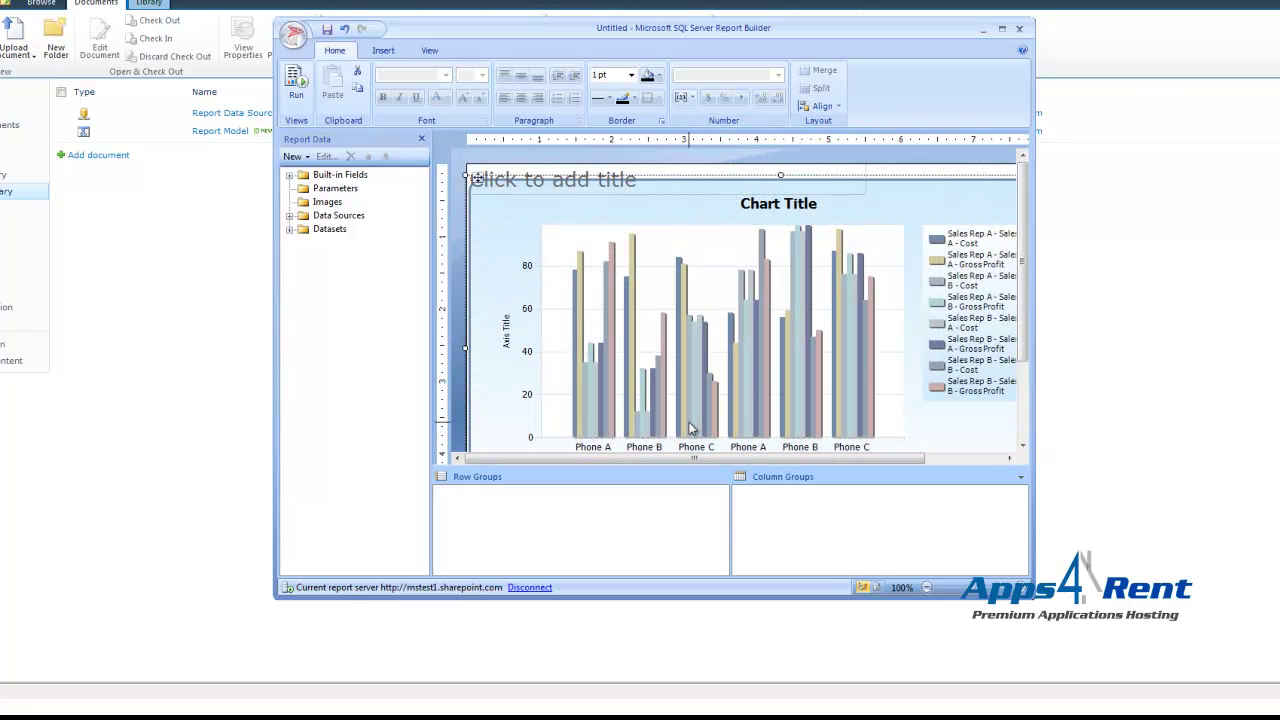
Save the chart report to the site's Reporting library under the name Sales Report.
{"action": "left_click", "coordinate": [330, 30]}
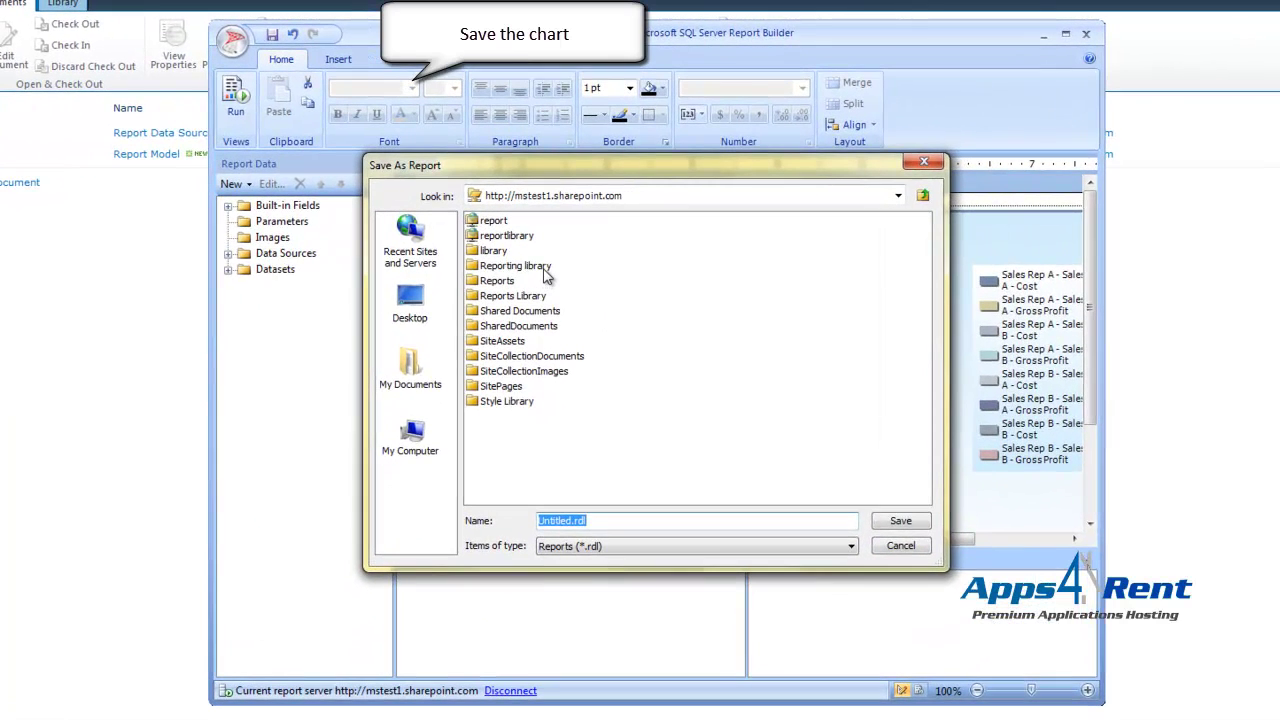
{"action": "double_click", "coordinate": [545, 268]}
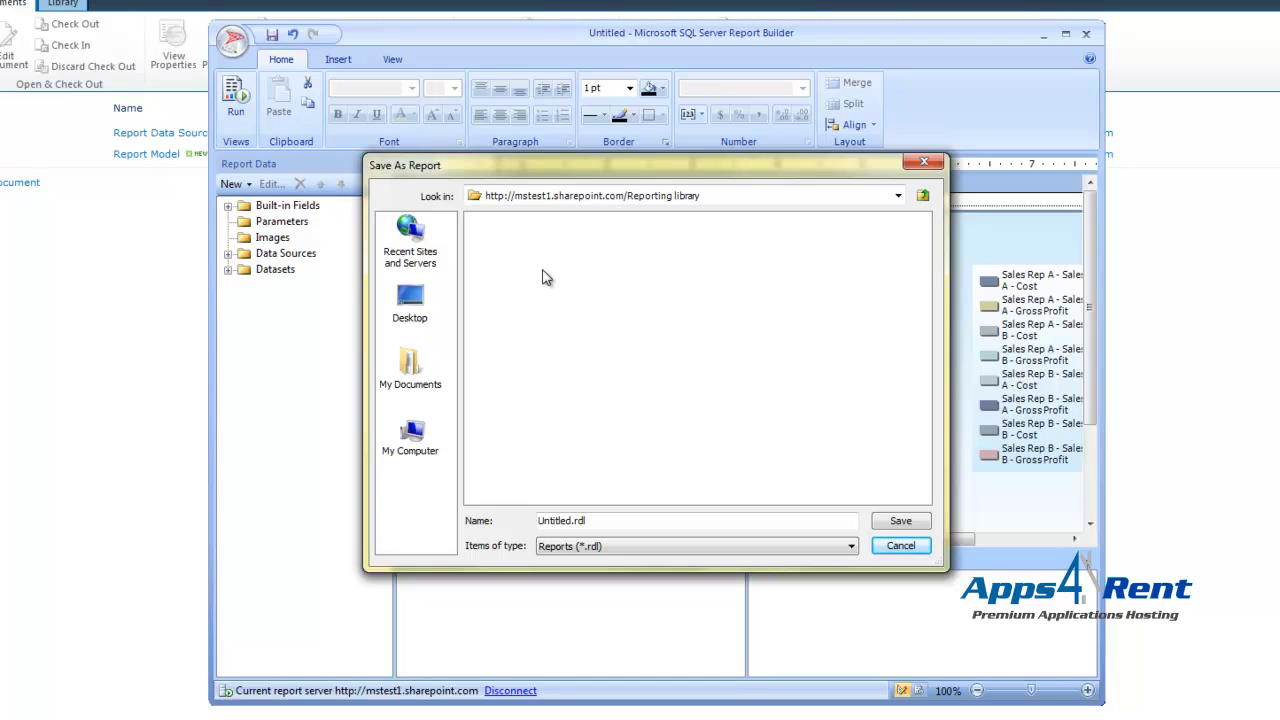
{"action": "double_click", "coordinate": [560, 520]}
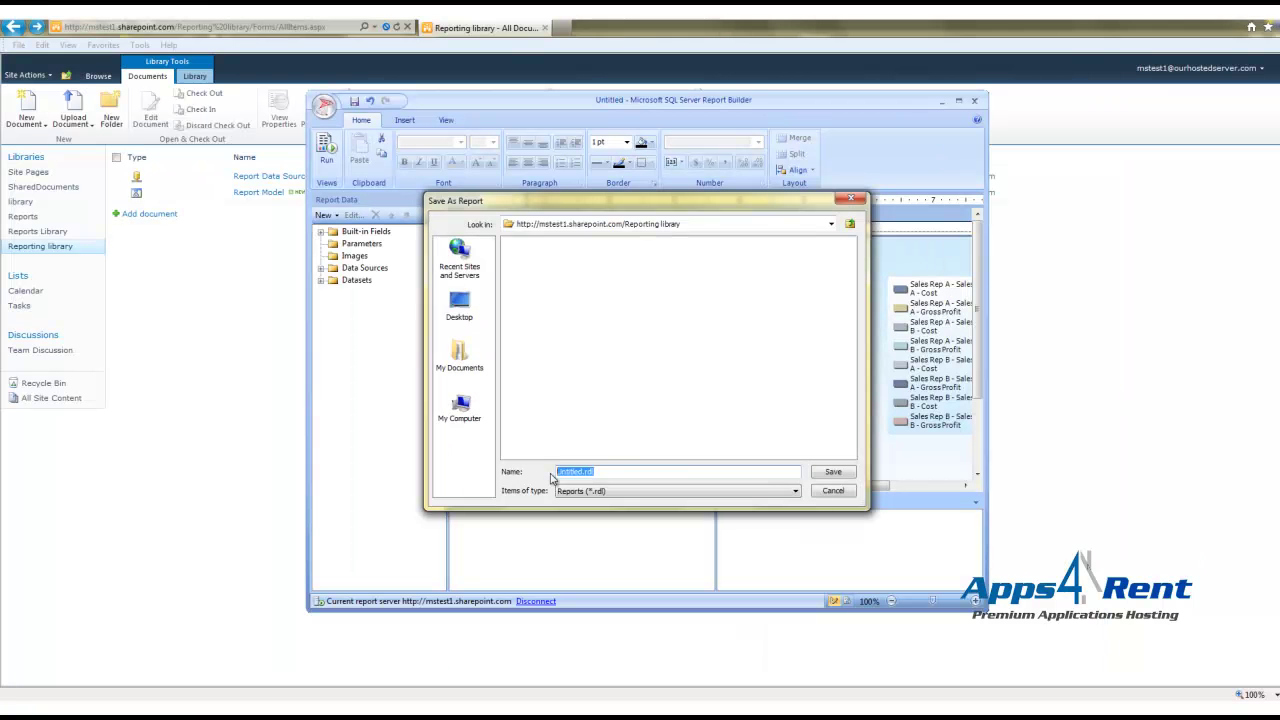
{"action": "type", "text": "Sales Report"}
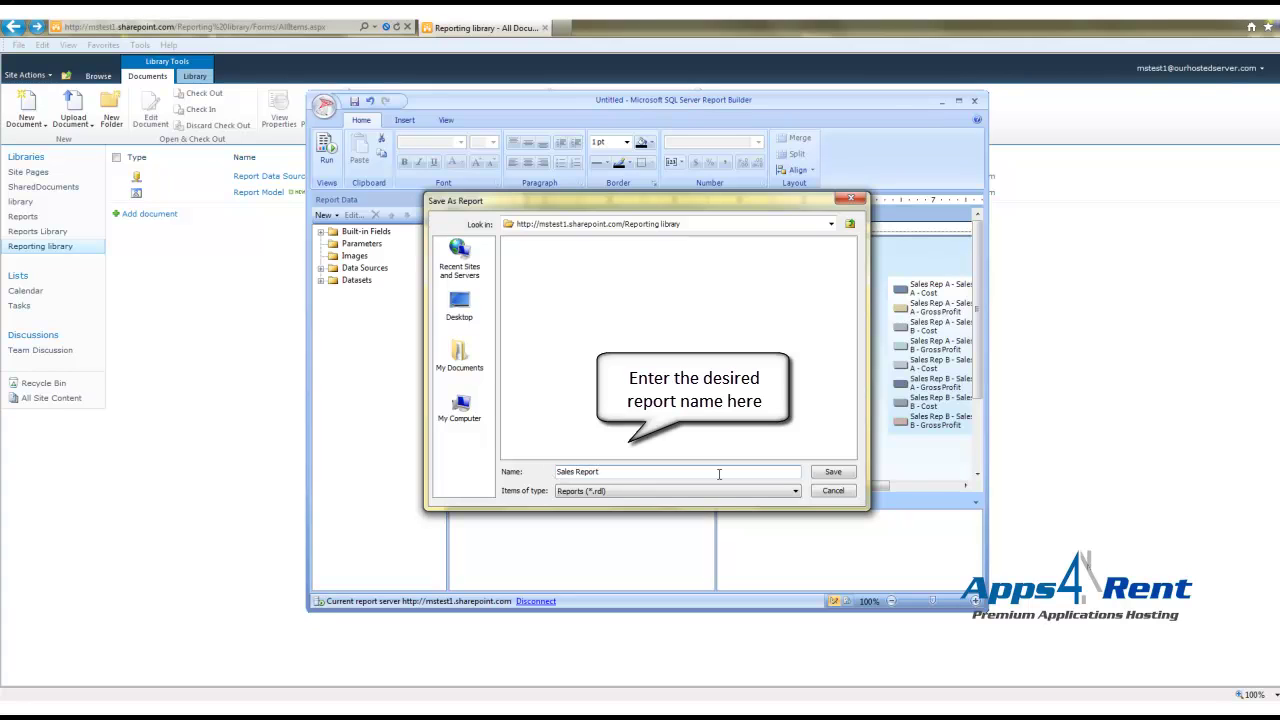
{"action": "left_click", "coordinate": [844, 474]}
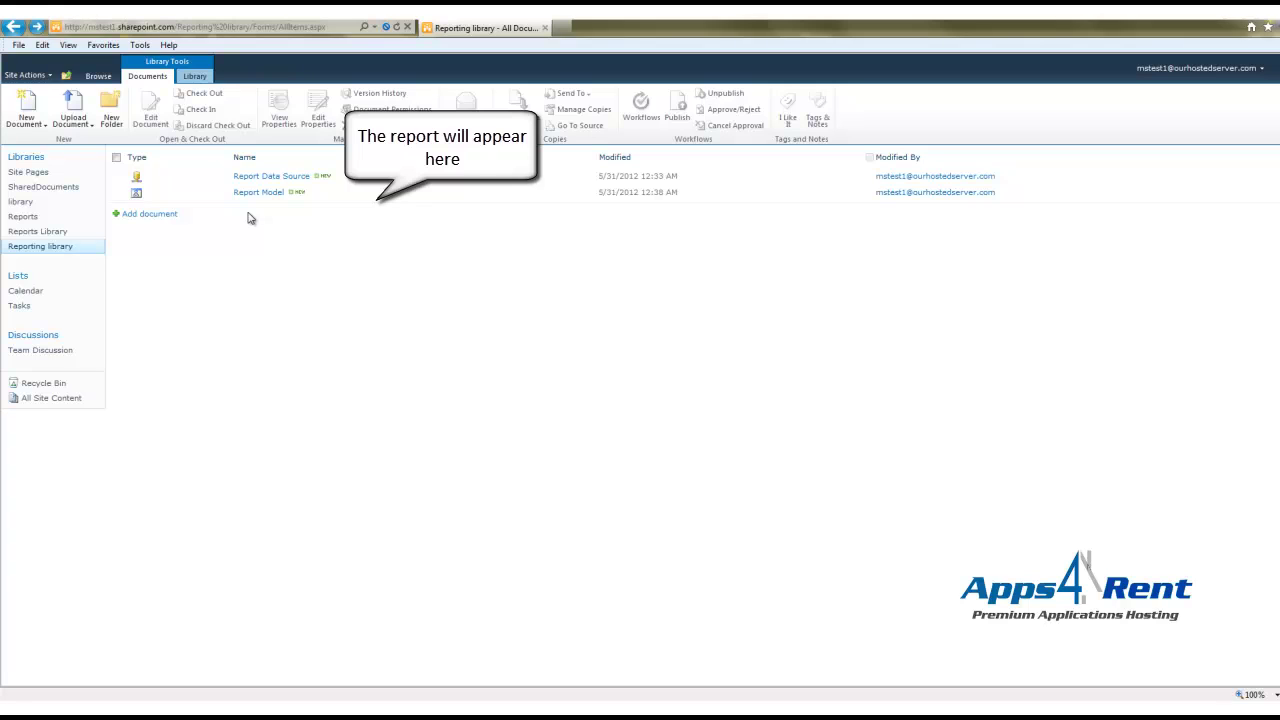
Switch to the SharePoint Reporting library in the browser, refresh its document list and open Sales Report.
{"action": "key", "text": "F5"}
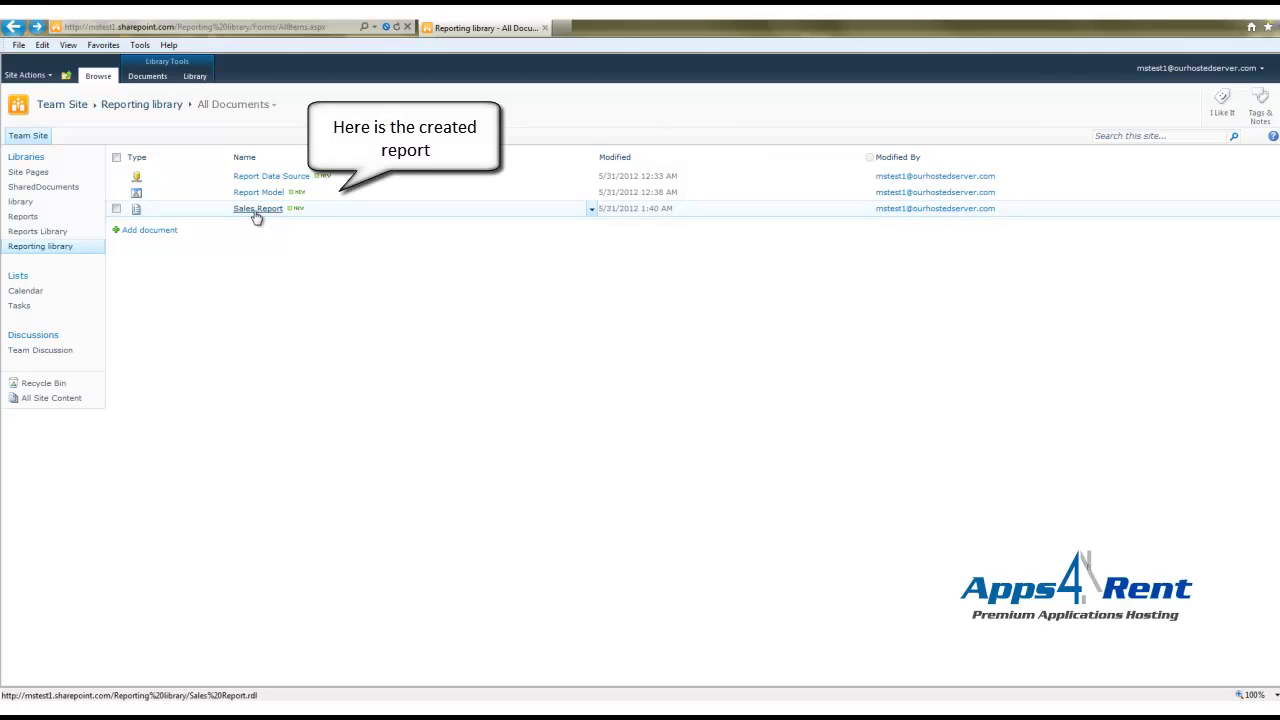
{"action": "left_click", "coordinate": [251, 212]}
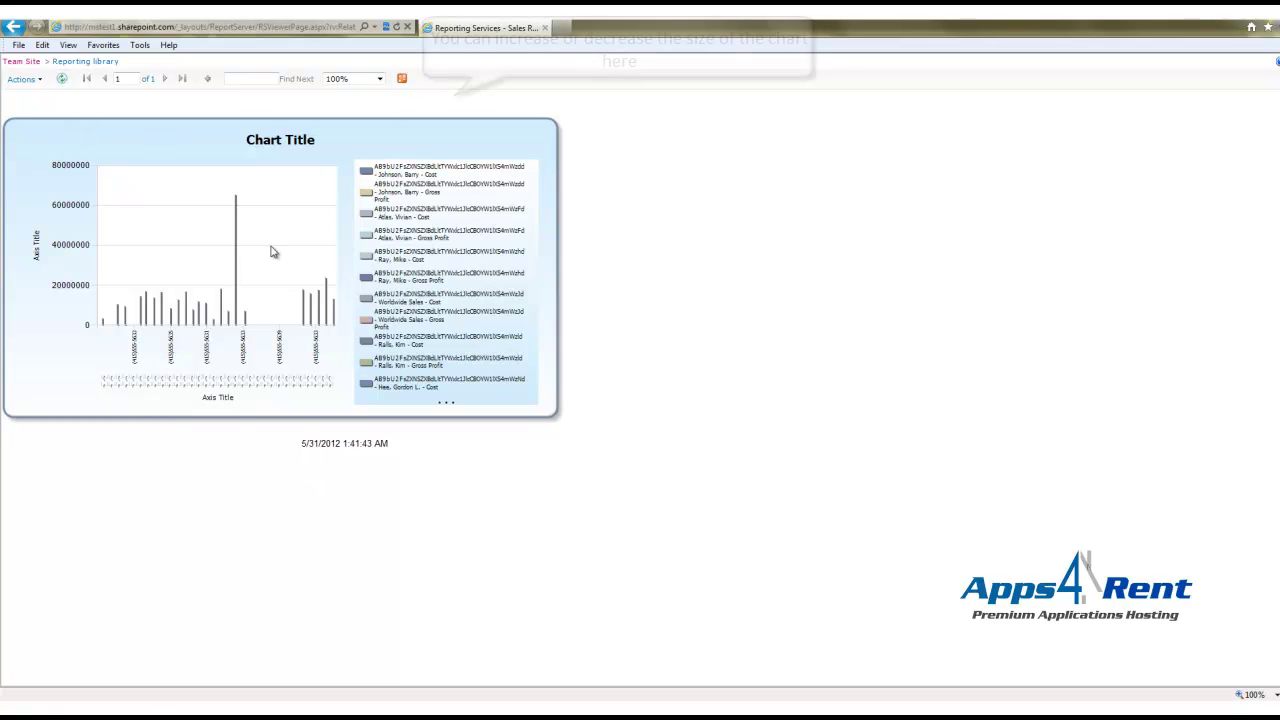
View the rendered report at 500%, 150% and 25% zoom, and return it to 100%.
{"action": "left_click", "coordinate": [380, 79]}
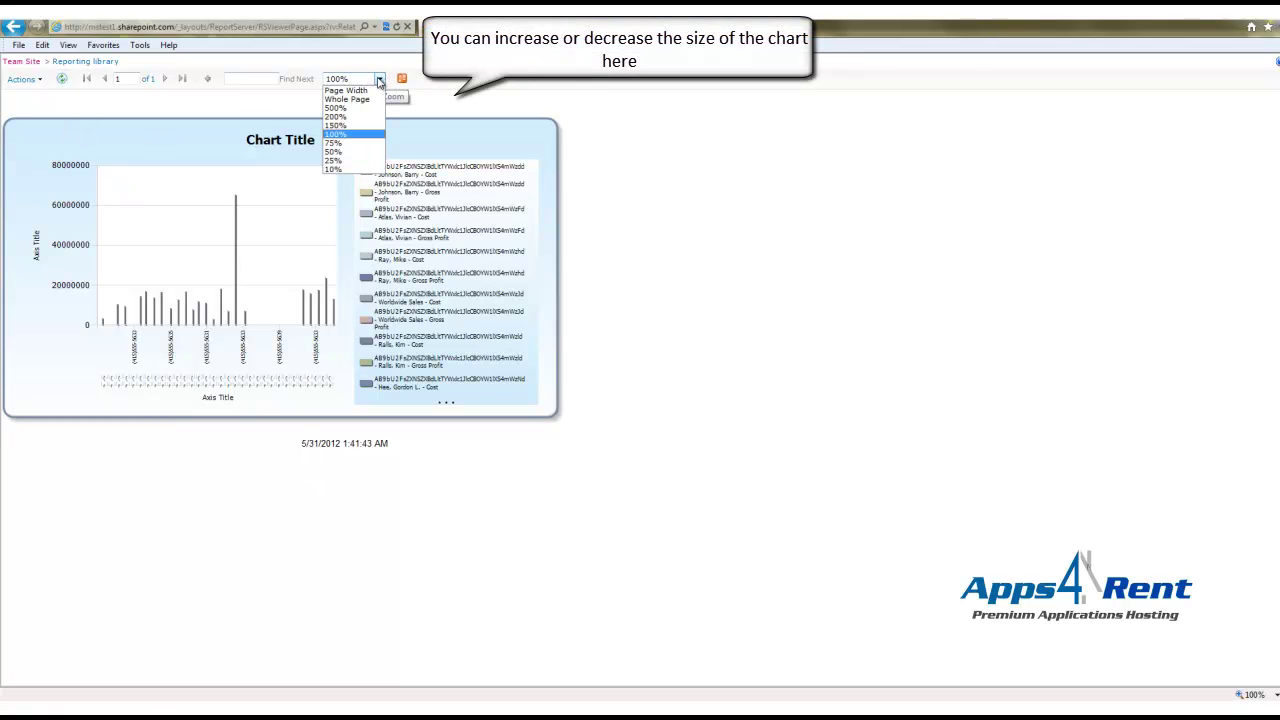
{"action": "left_click", "coordinate": [347, 108]}
{"action": "left_click", "coordinate": [379, 82]}
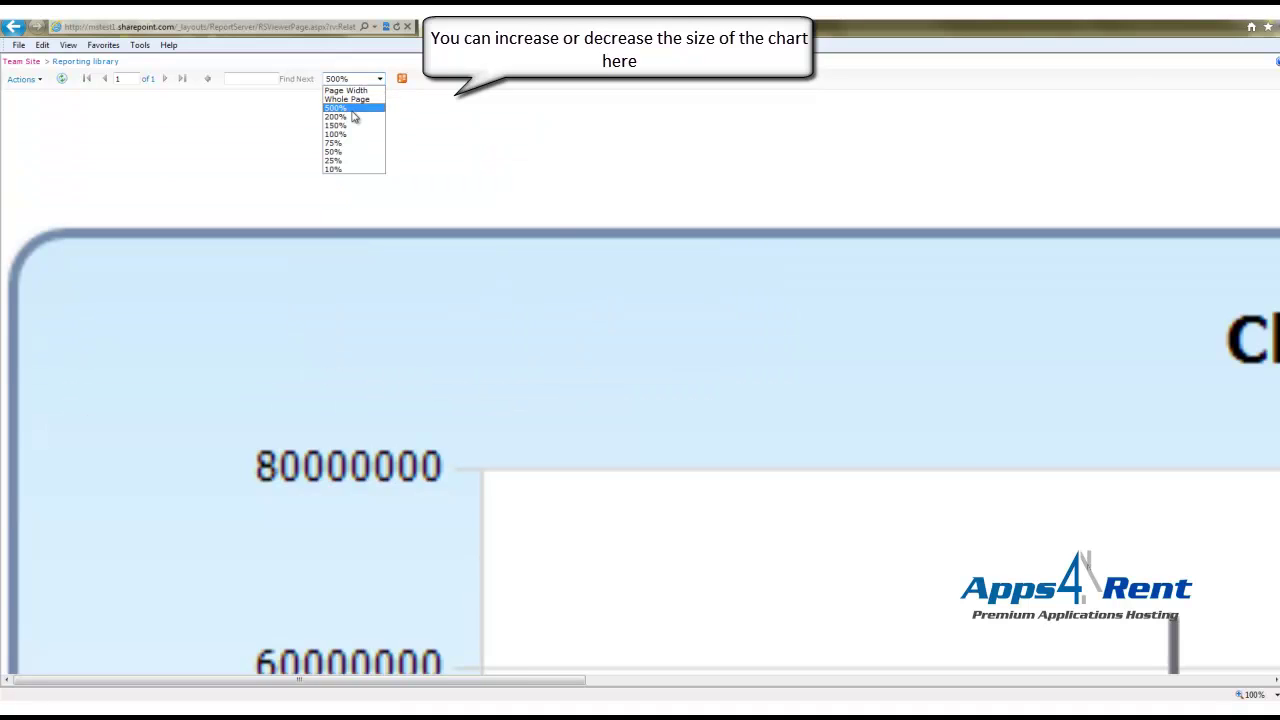
{"action": "left_click", "coordinate": [347, 127]}
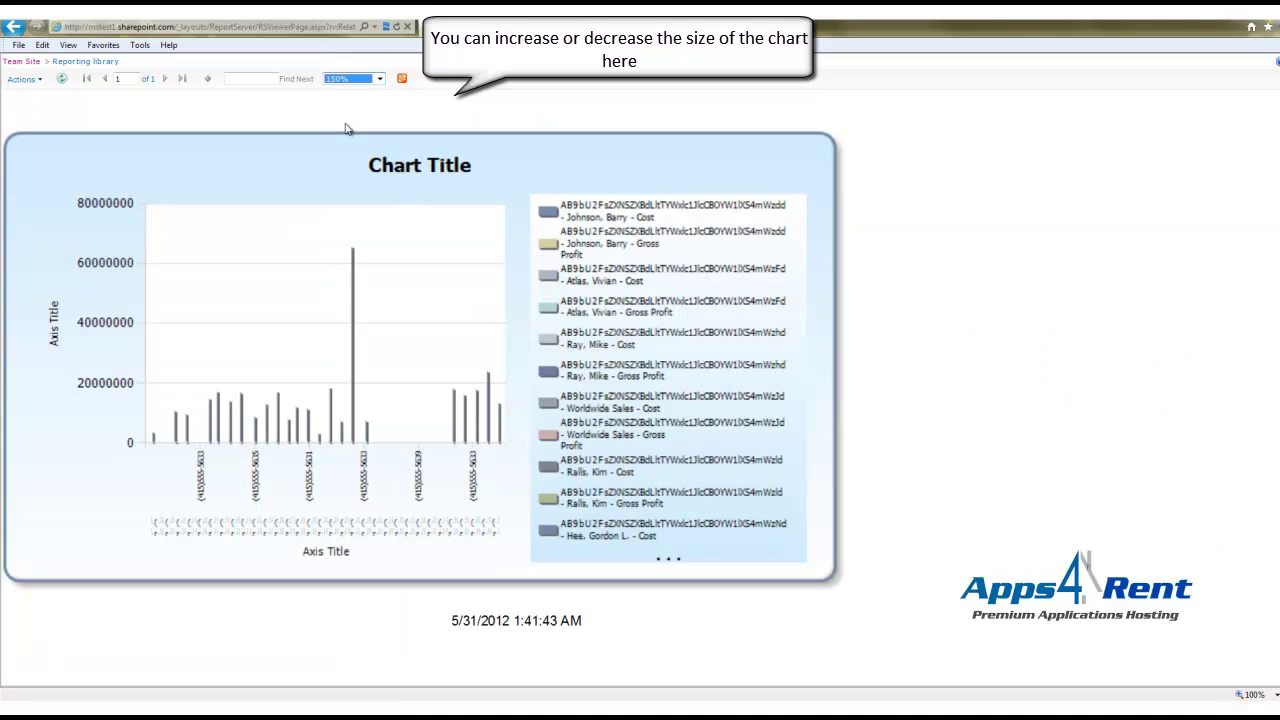
{"action": "left_click", "coordinate": [378, 80]}
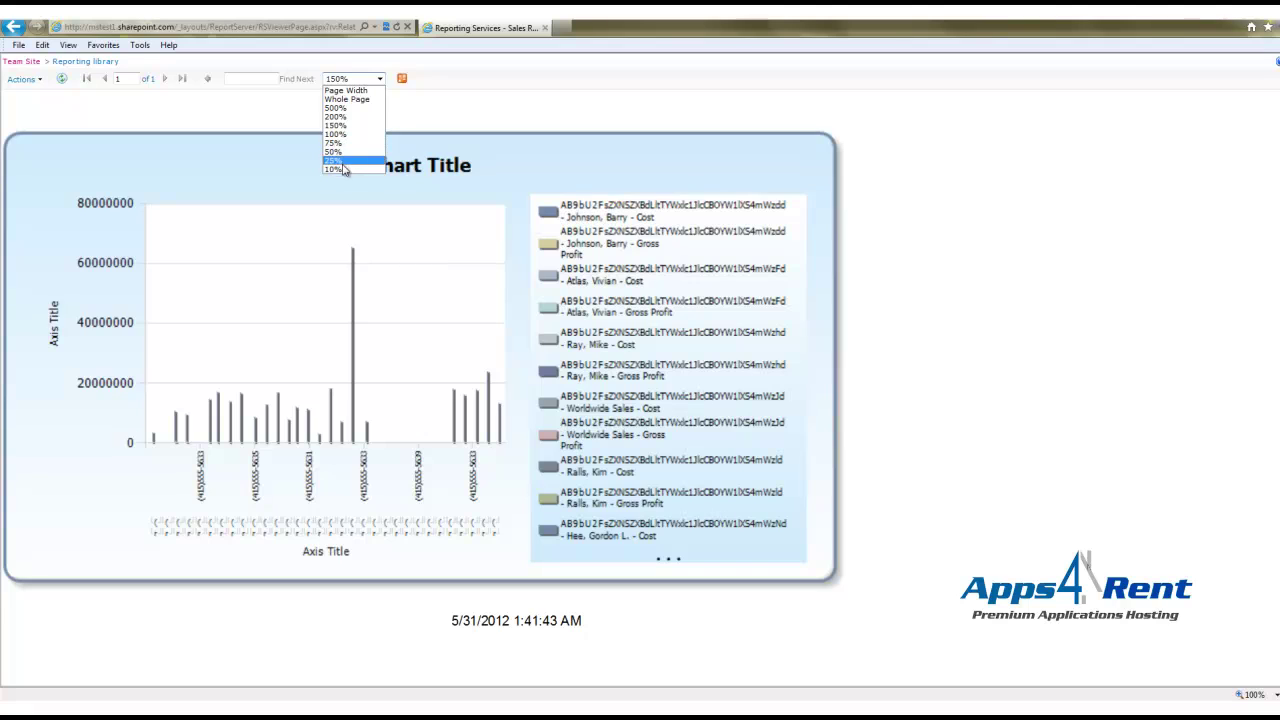
{"action": "left_click", "coordinate": [343, 161]}
{"action": "left_click", "coordinate": [379, 80]}
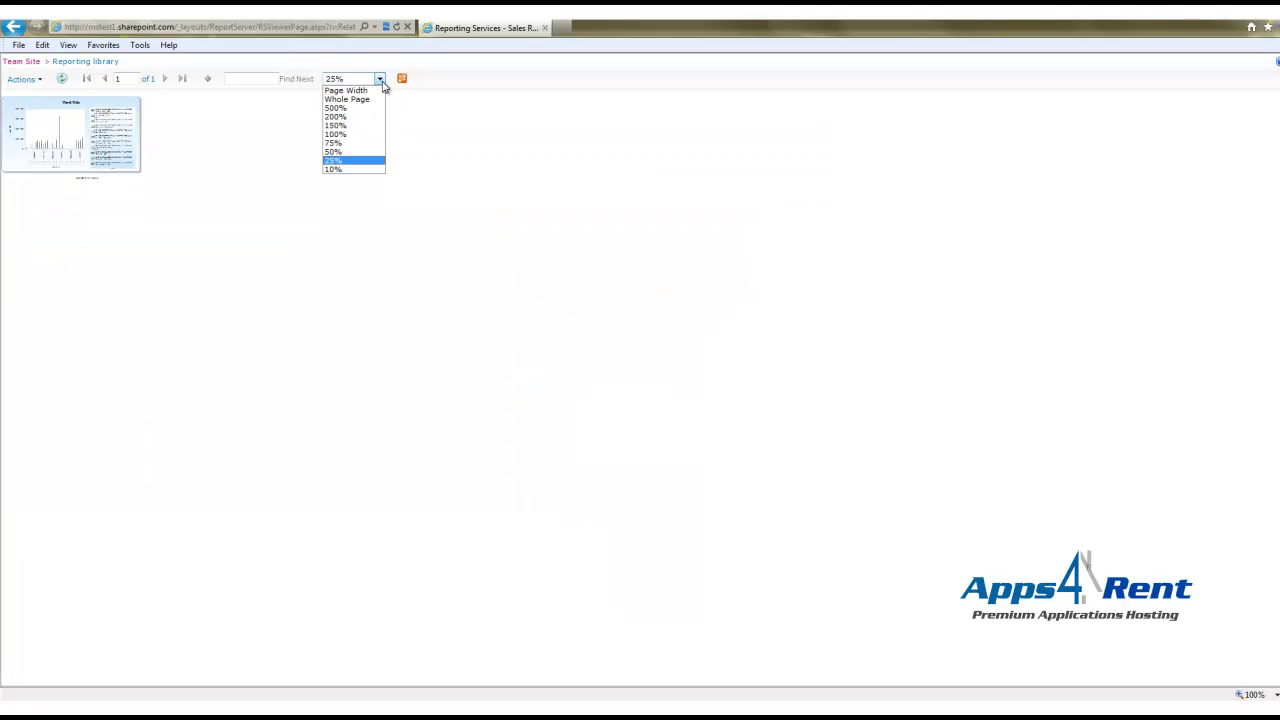
{"action": "left_click", "coordinate": [337, 132]}
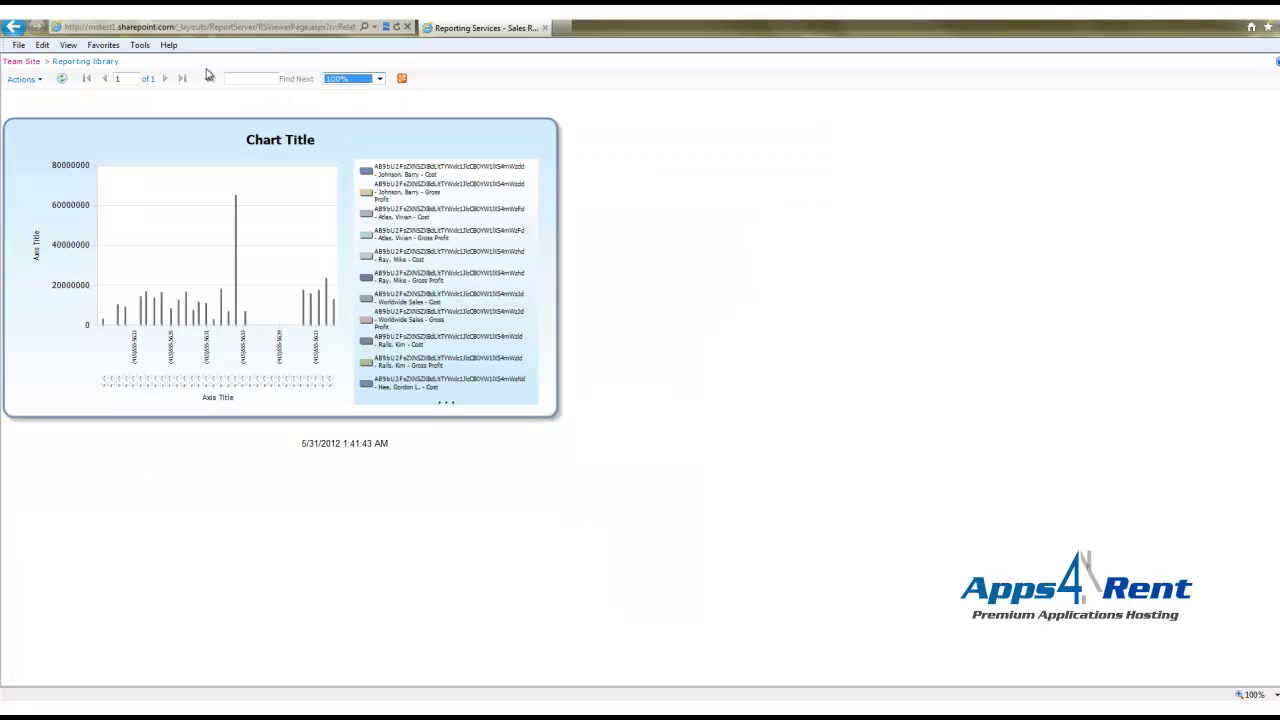
Examine the actions and export formats offered for the report without running any of them.
{"action": "left_click", "coordinate": [21, 78]}
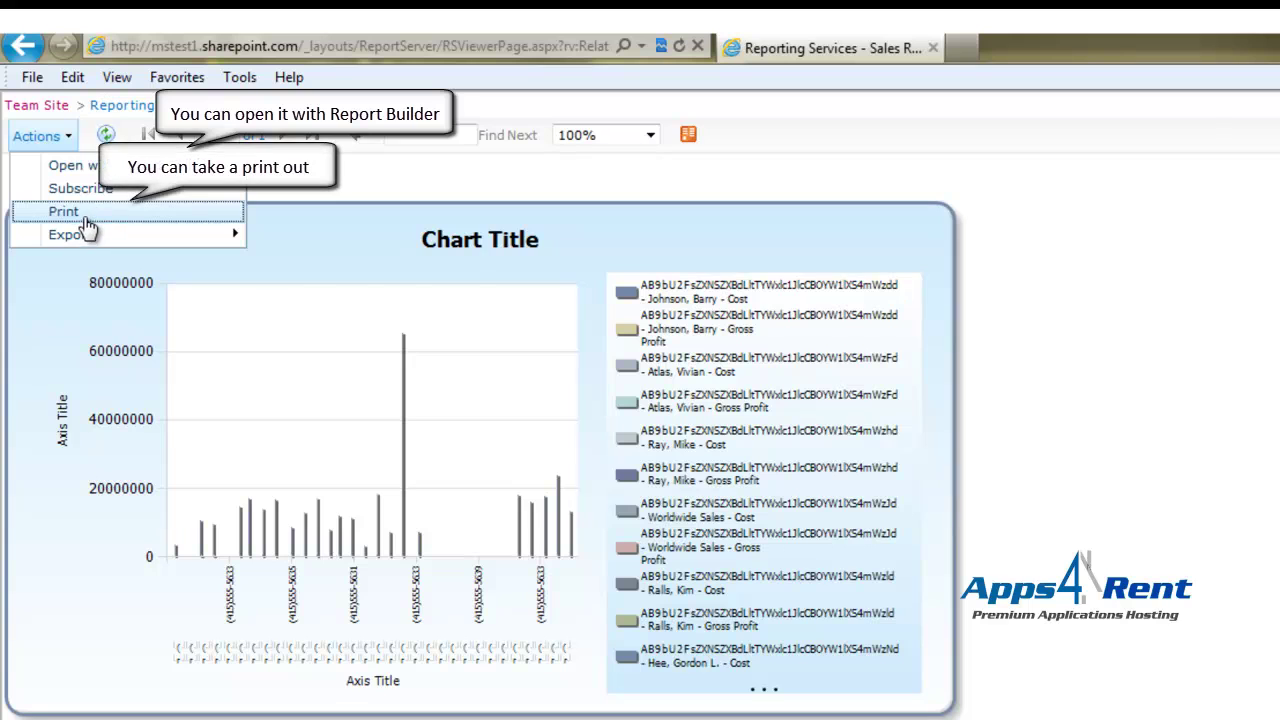
{"action": "mouse_move", "coordinate": [135, 240]}
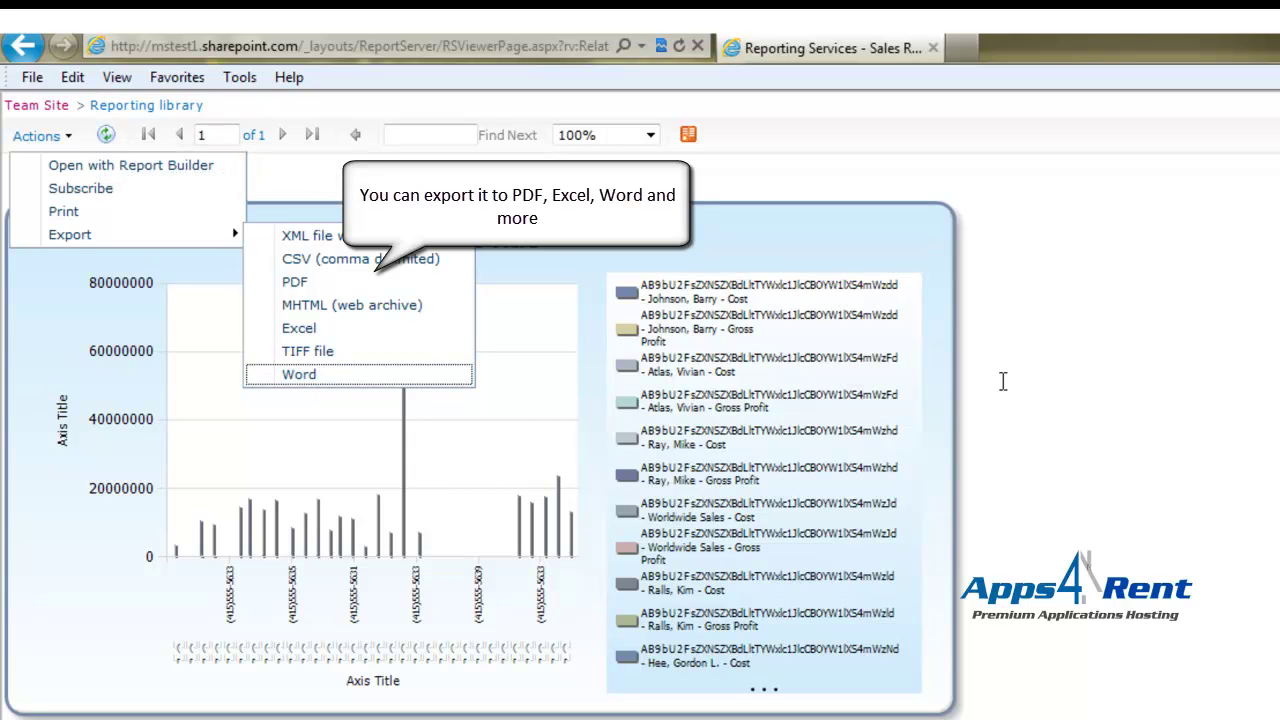
{"action": "key", "text": "Escape"}
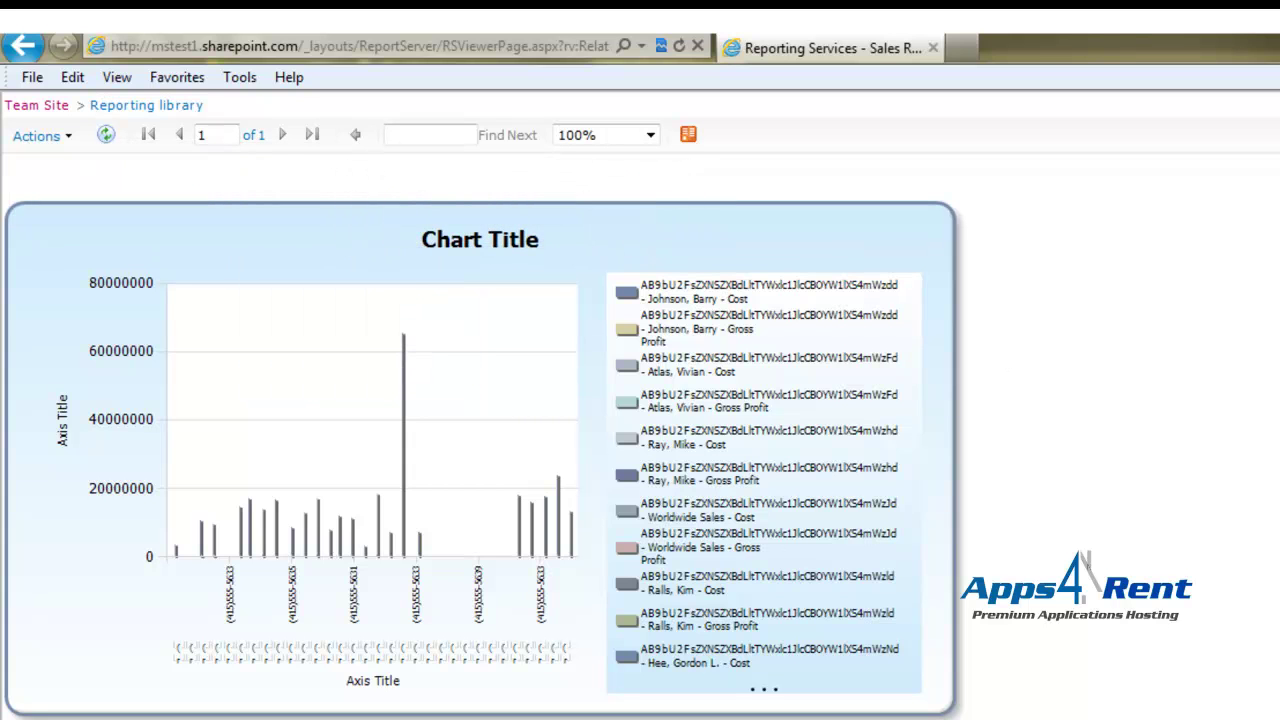